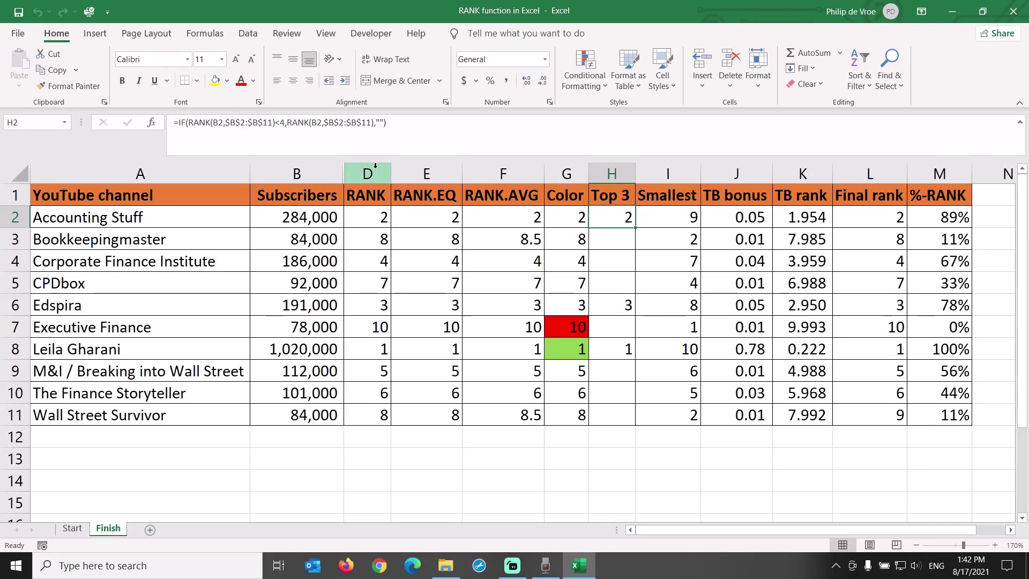
Step: Examine the ranking columns D through M on the Finish sheet, from RANK to %-RANK
left_click(377, 171)
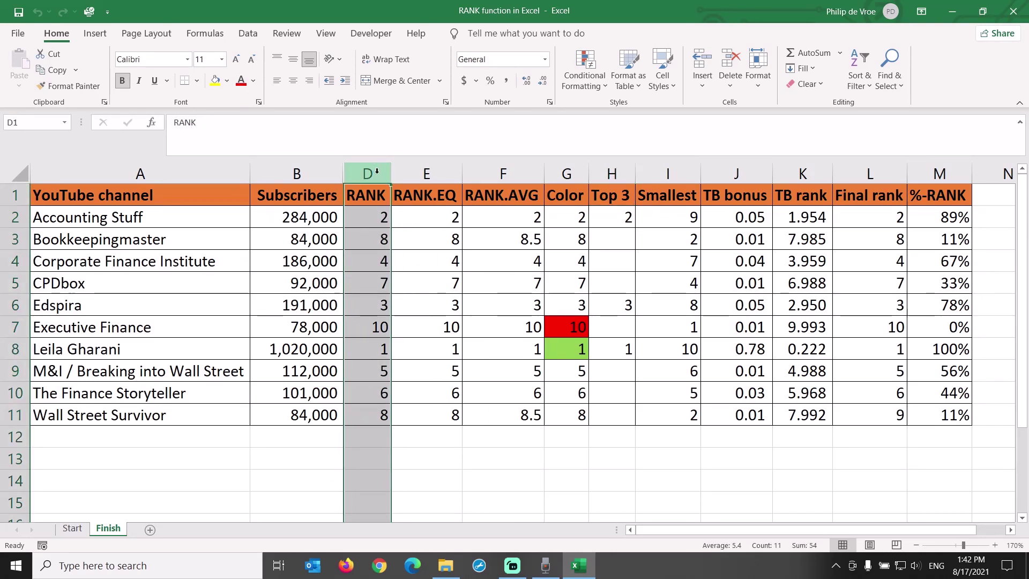
mouse_move(377, 171)
left_mouse_down()
mouse_move(500, 172)
mouse_move(485, 169)
left_mouse_up()
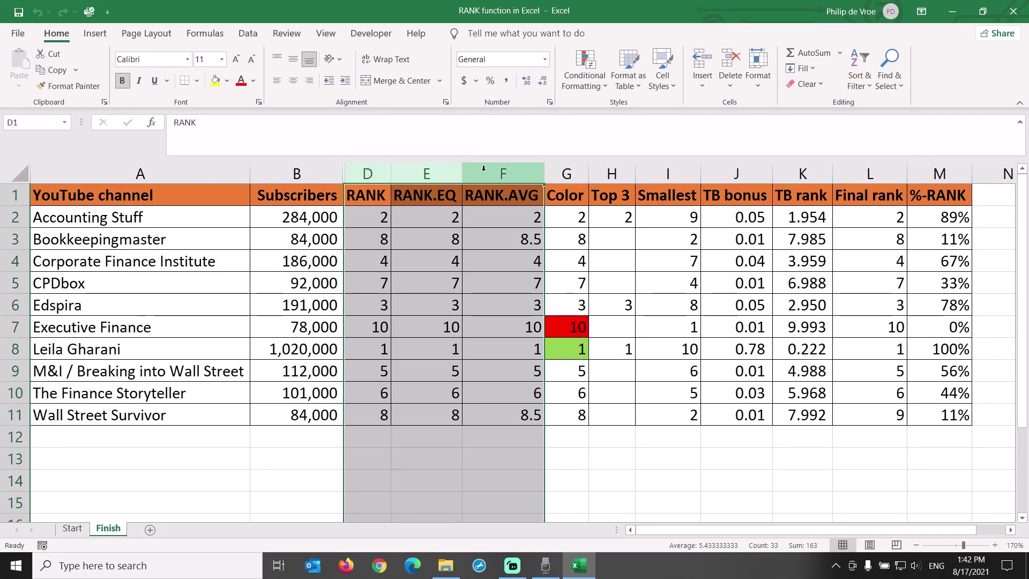
left_click(553, 172)
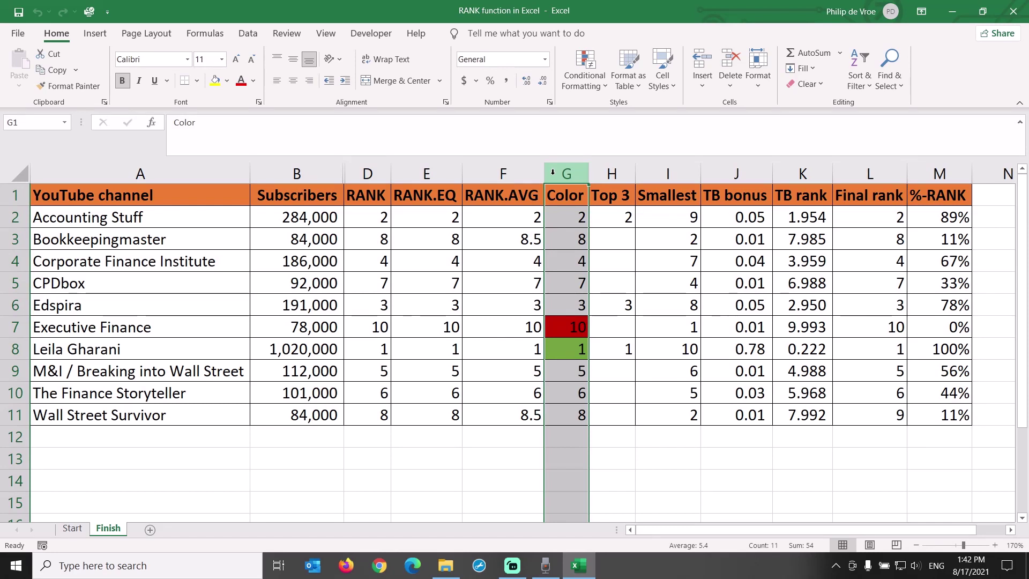
left_click(621, 175)
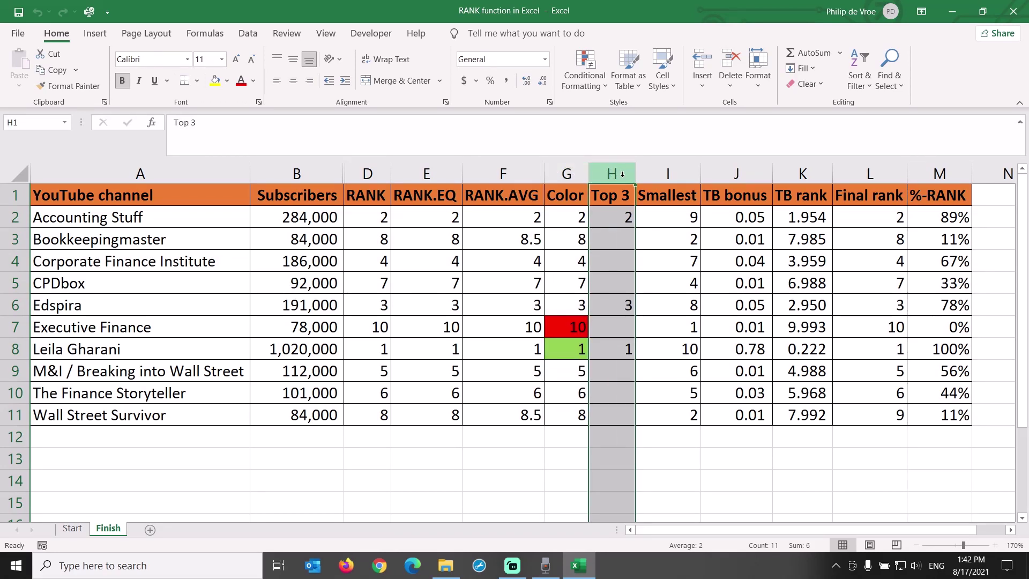
left_click(678, 170)
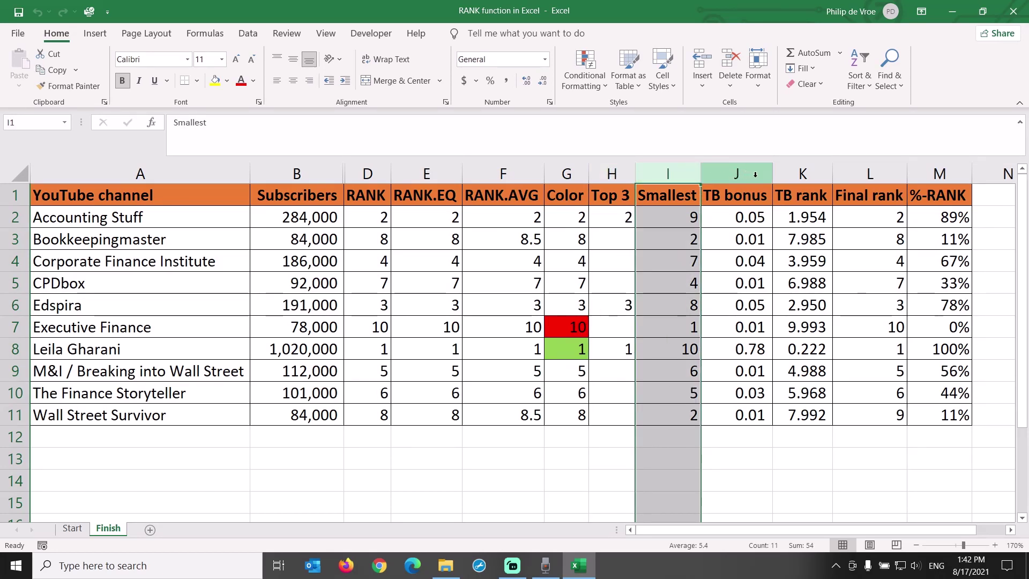
left_click_drag(755, 174, 852, 168)
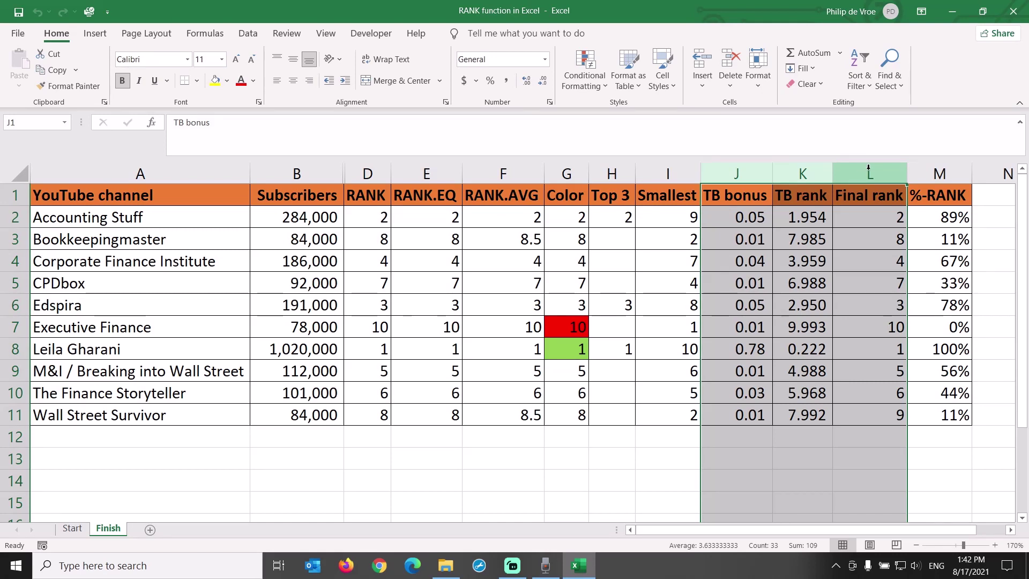
left_click(915, 168)
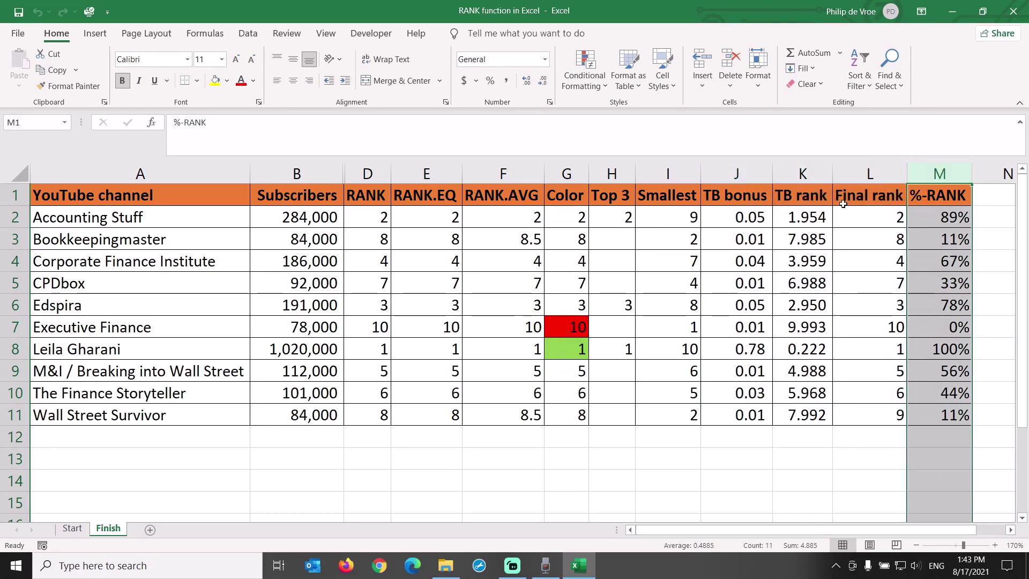
Step: Switch to the Start sheet, review the channel and subscriber columns, and enter the header RANK in cell D1
left_click(85, 529)
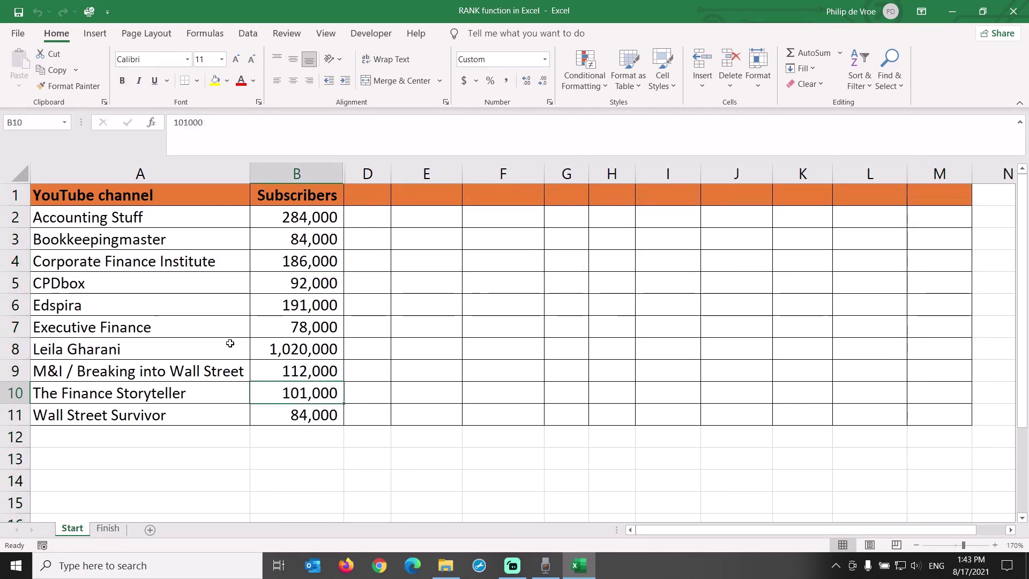
left_click(202, 169)
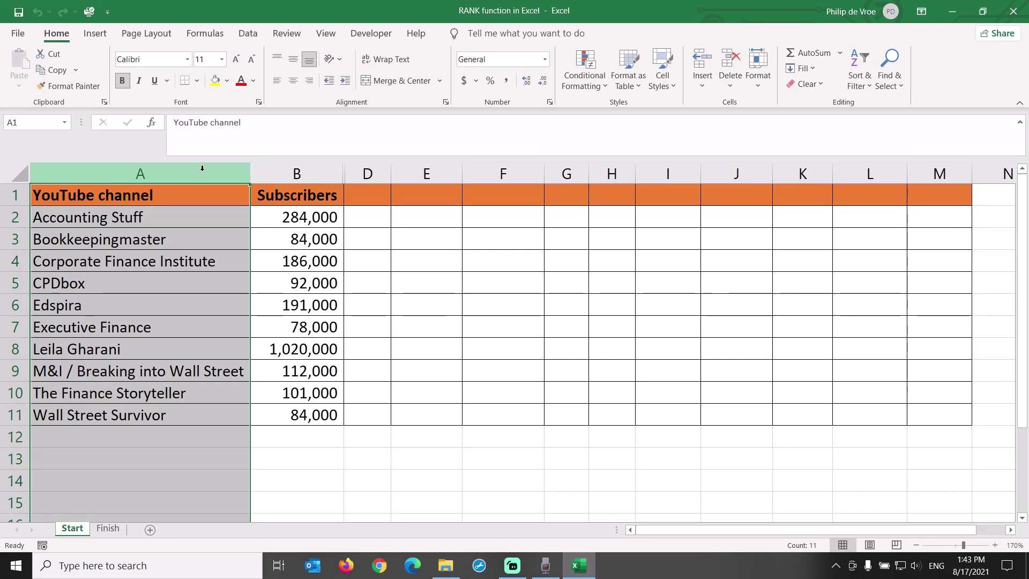
left_click(268, 171)
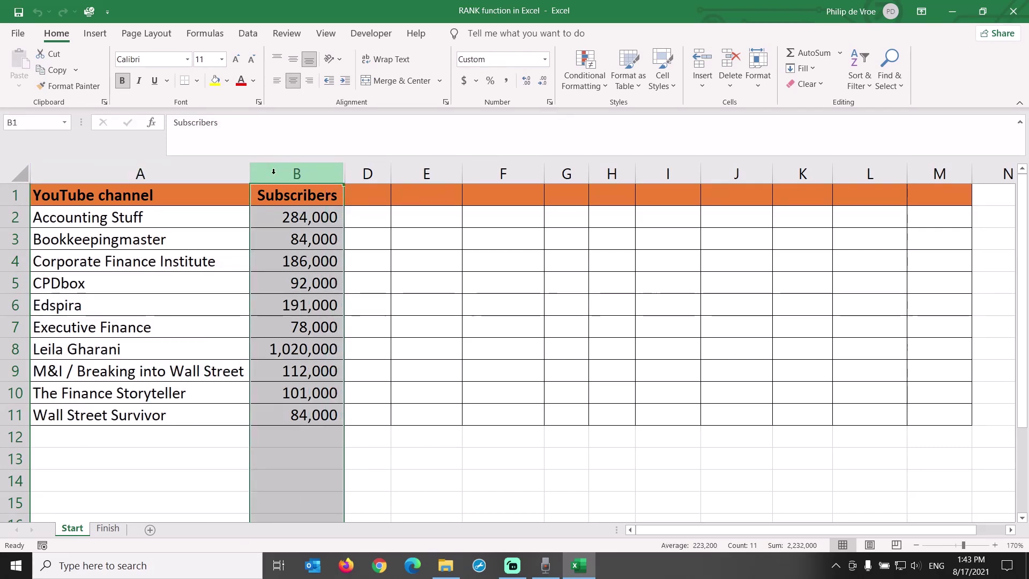
left_click(363, 199)
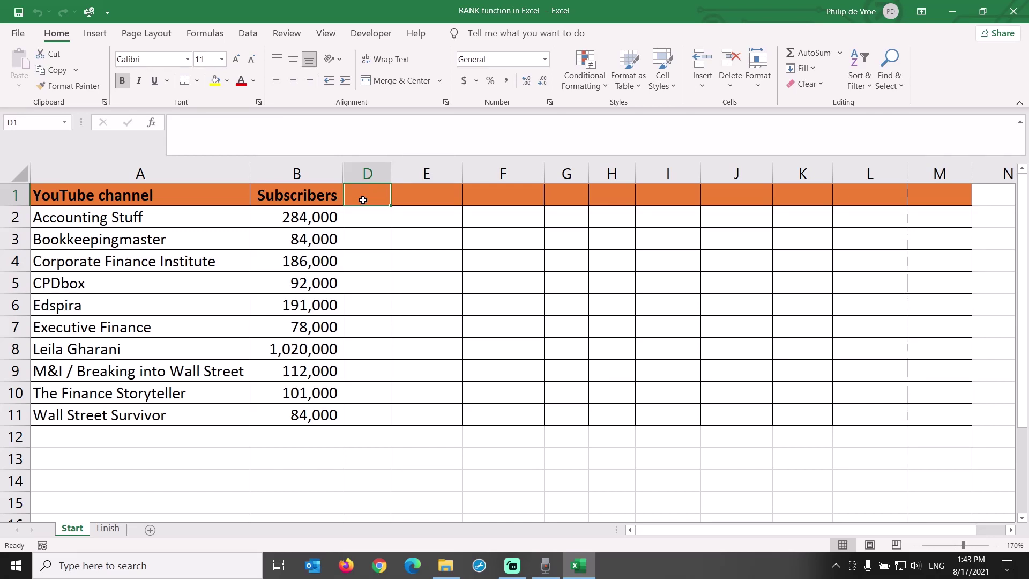
type("RANK")
key("Return")
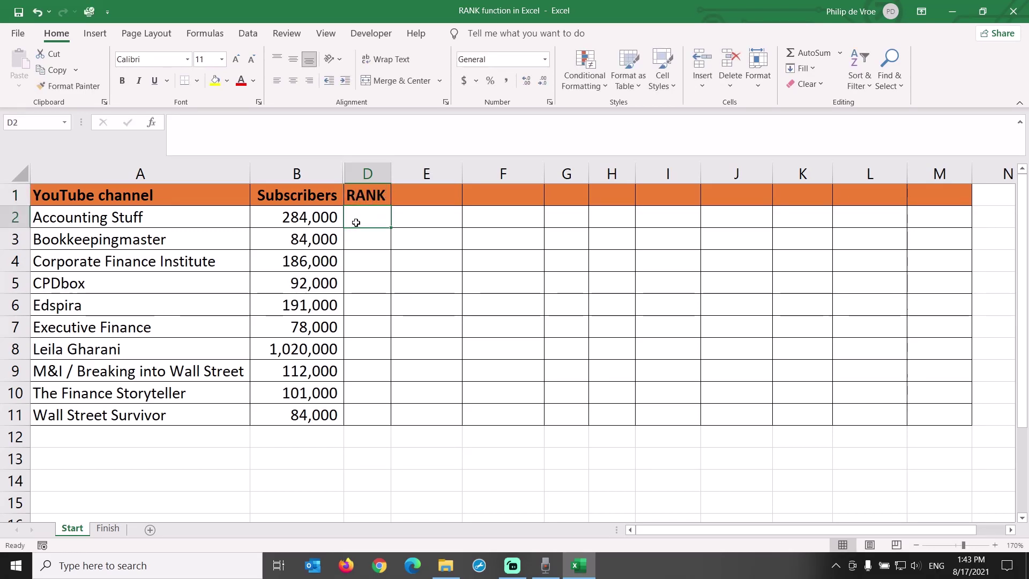
Step: Search the function library for rank and insert the RANK function in cell D2
left_click(840, 53)
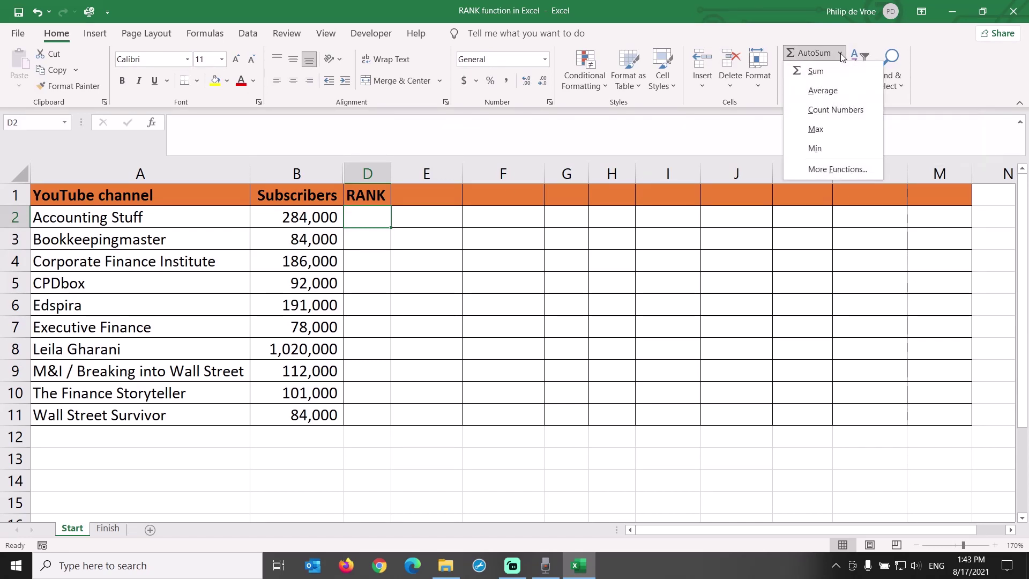
left_click(870, 171)
type("rank")
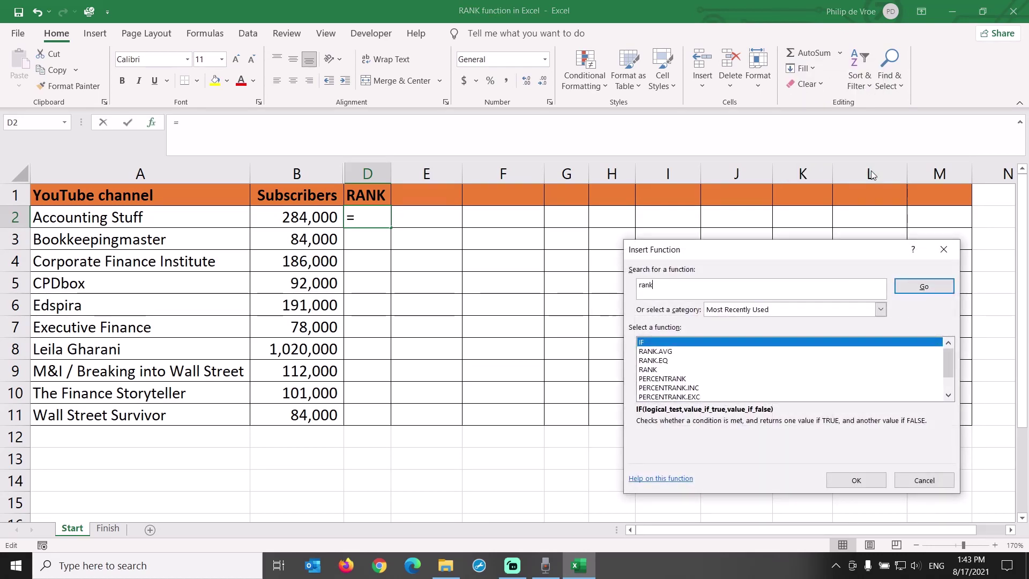
key("Return")
left_click(857, 479)
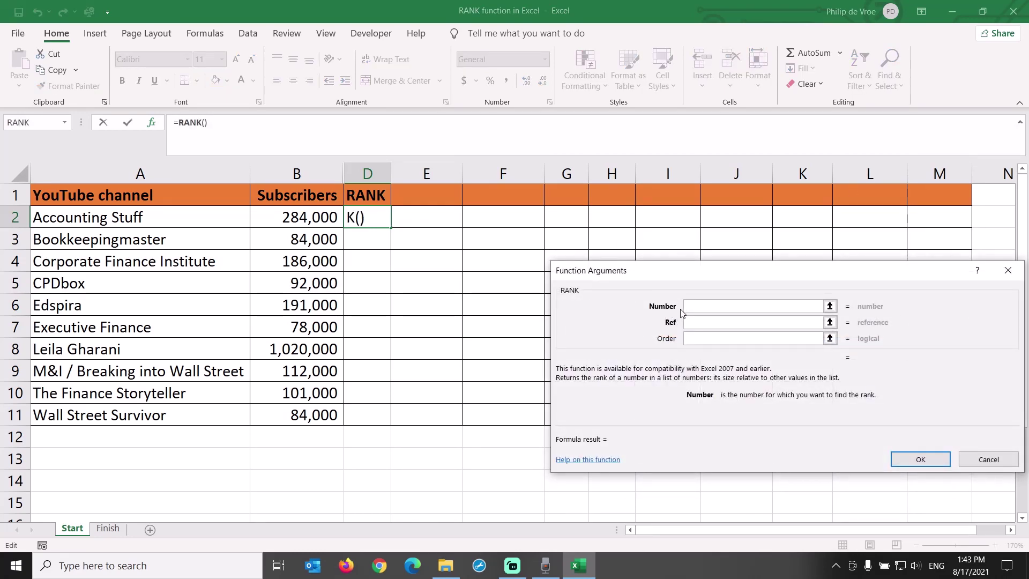
Step: Set RANK's number to $B2 and its reference to $B$2:$B$11, and fill the formula down to D11
left_click(319, 217)
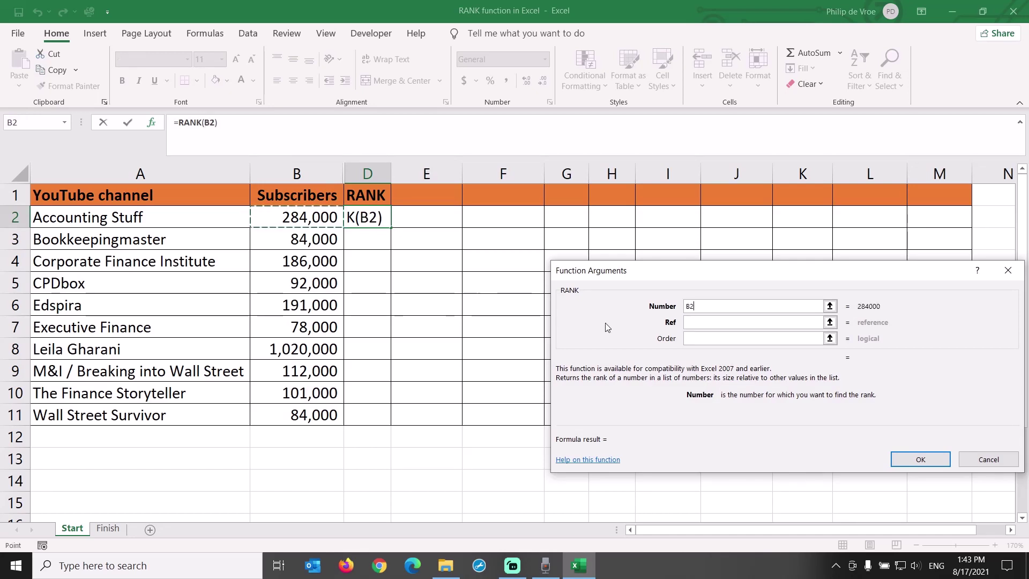
left_click(690, 322)
left_click(322, 219)
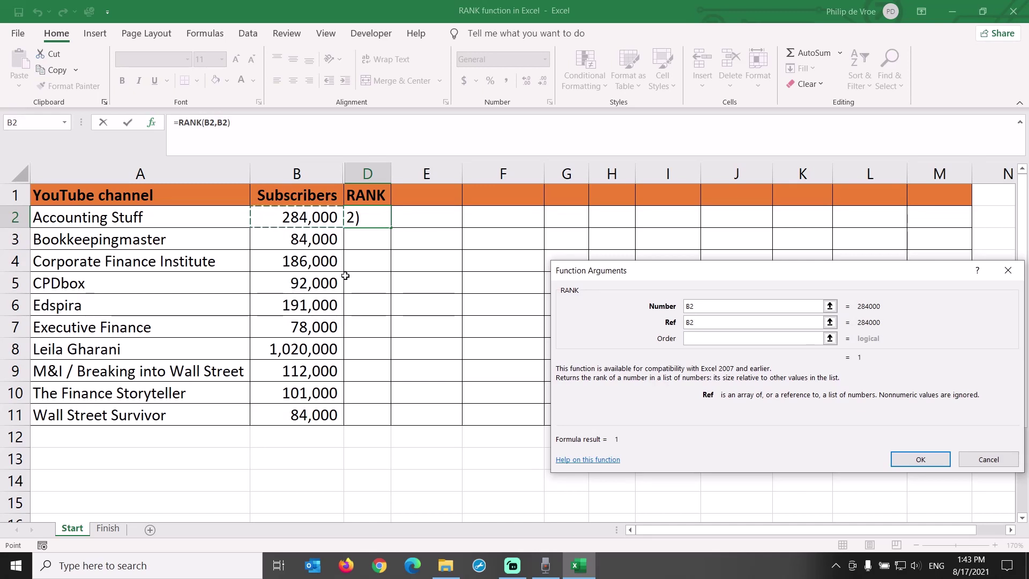
key("ctrl+shift+Down")
key("F4")
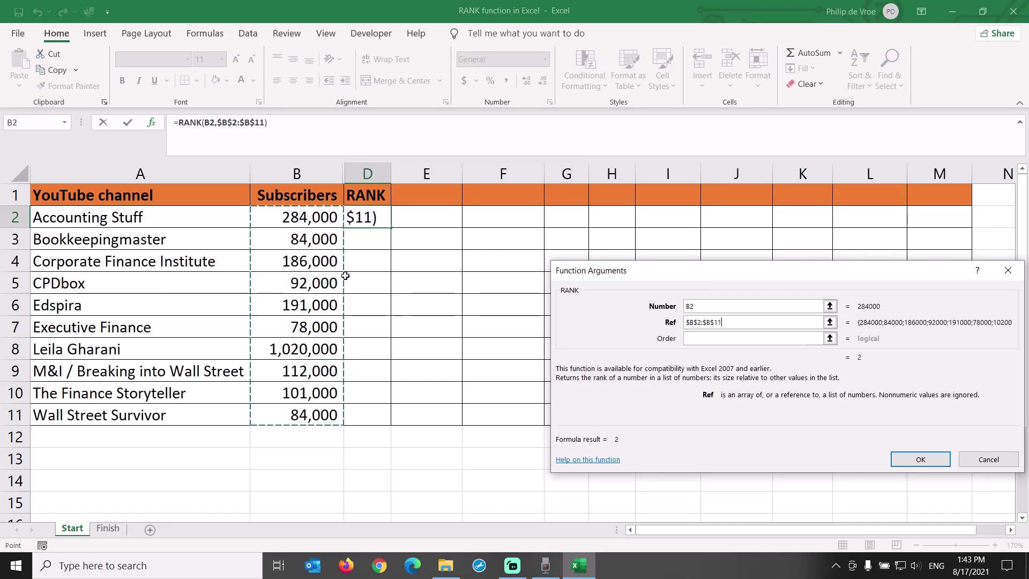
left_click(685, 306)
type("$")
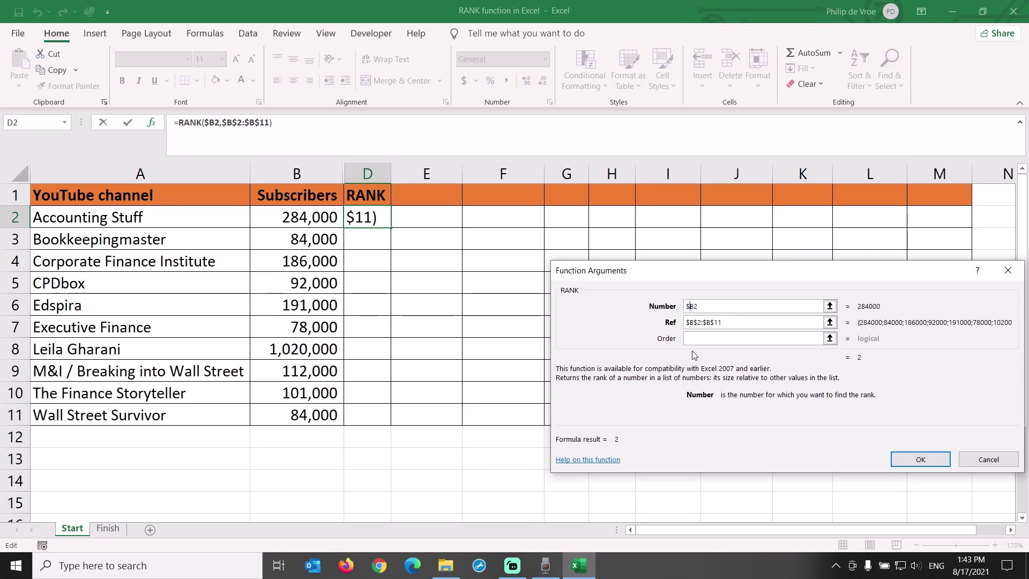
left_click(920, 460)
double_click(391, 229)
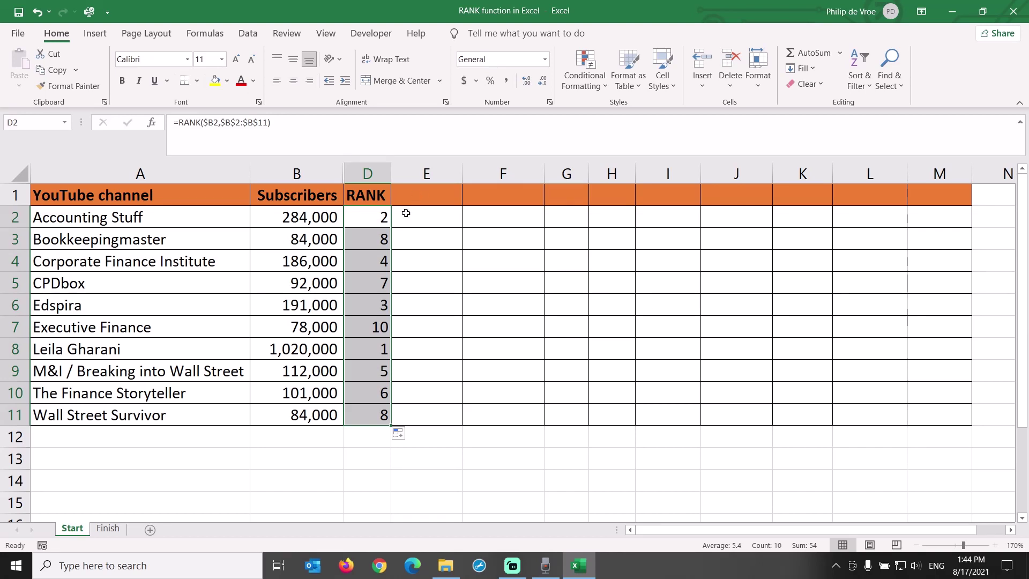
Step: Compare subscriber counts and ranks in rows 8, 7, 3 and 11, and review the RANK column
left_click(15, 349)
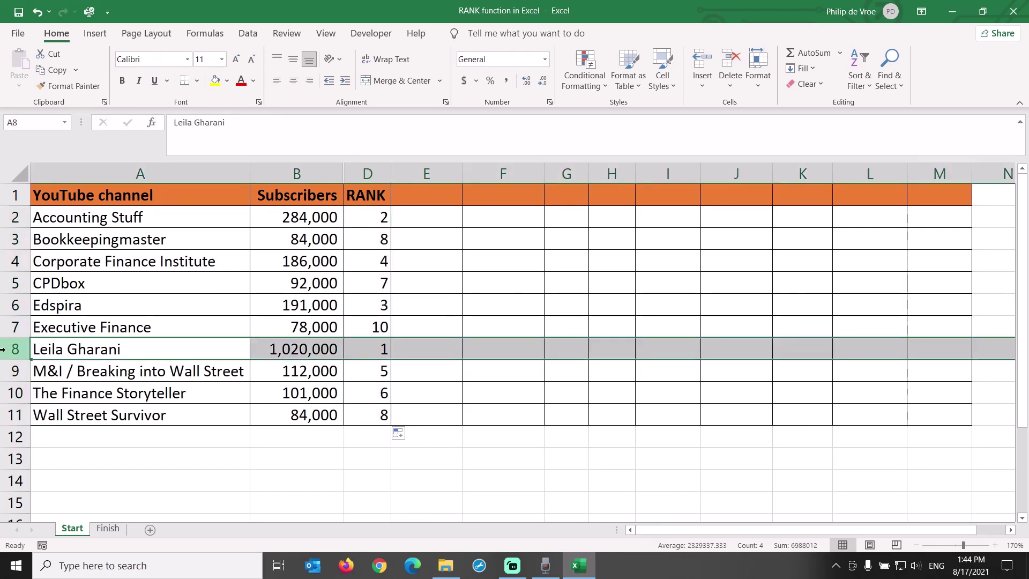
left_click(15, 328)
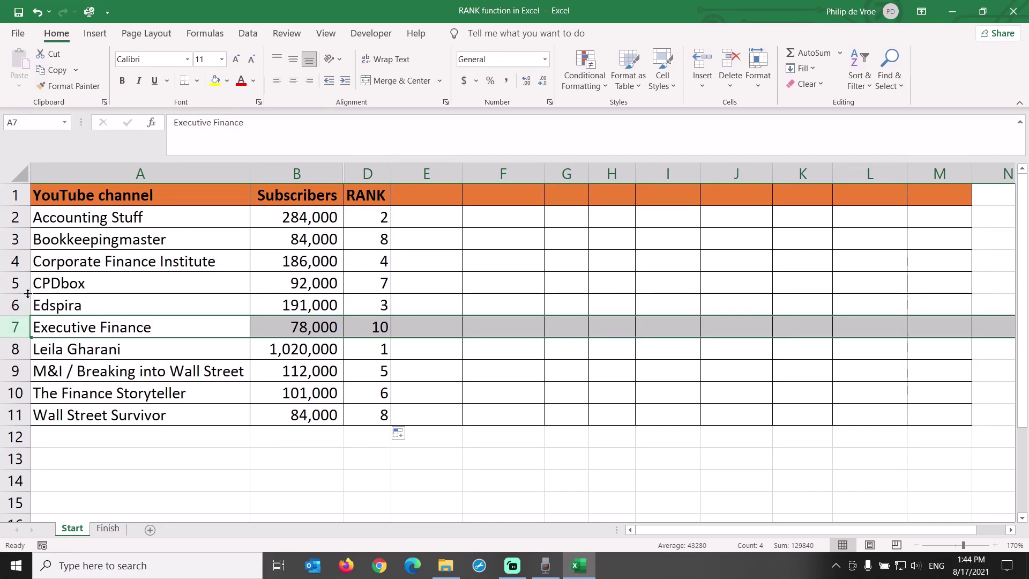
left_click(17, 241)
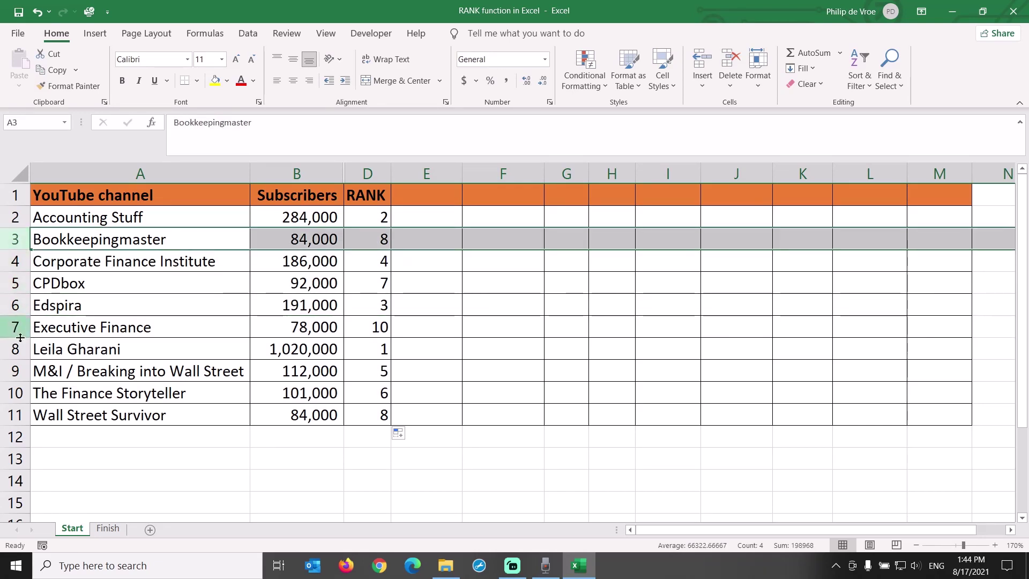
left_click(18, 413, "ctrl")
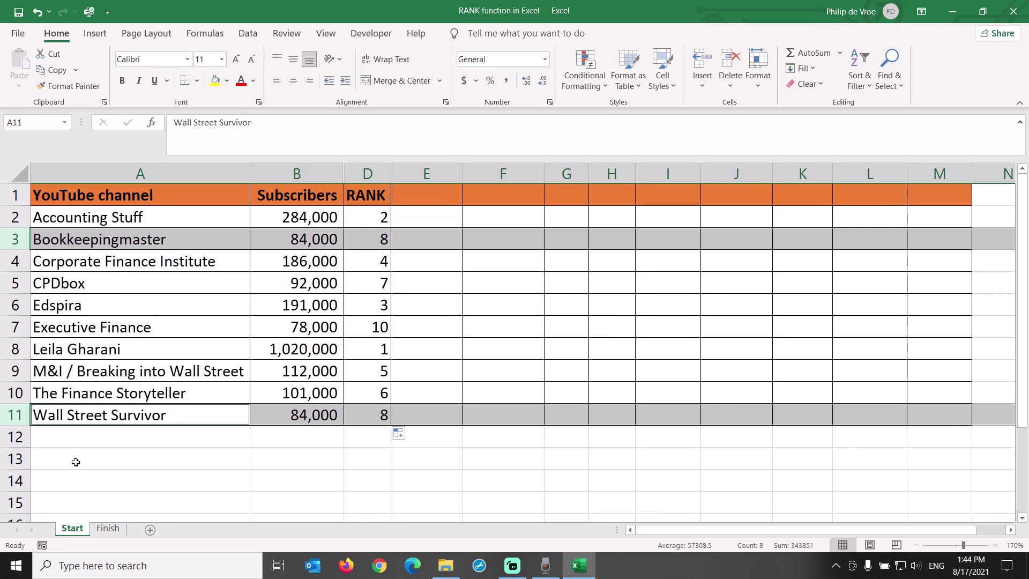
left_click(16, 327)
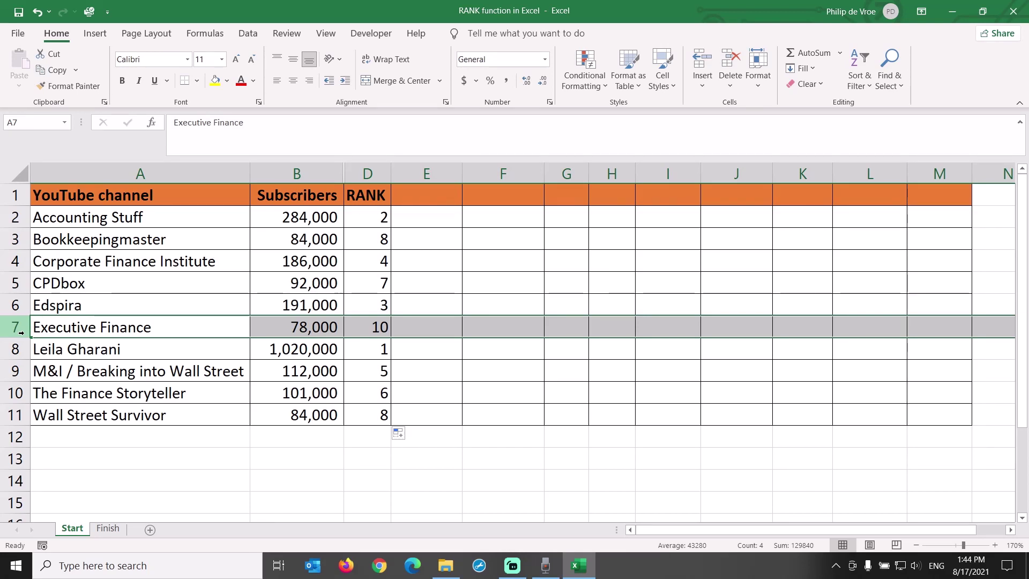
left_click(384, 173)
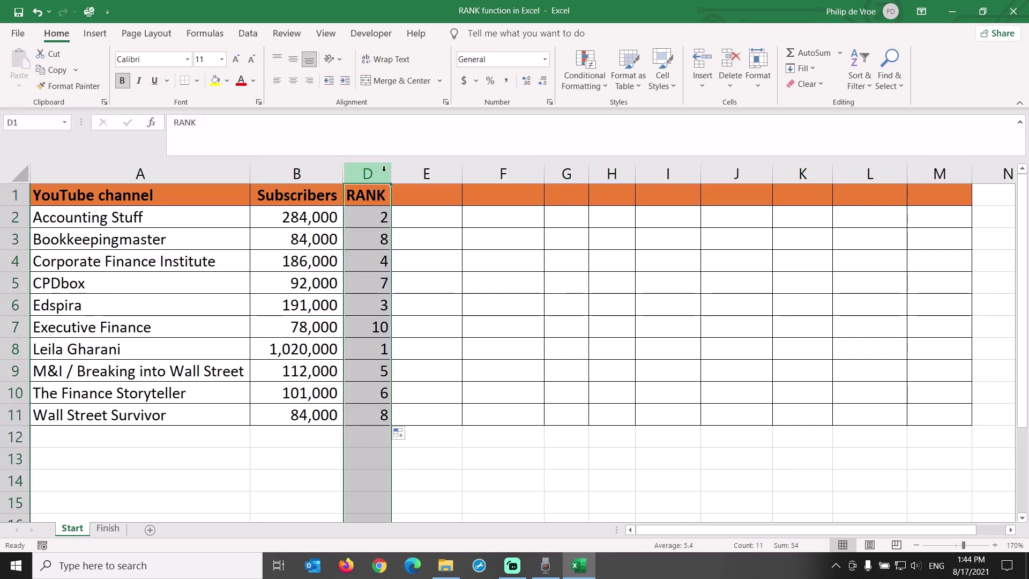
Step: Enter the headers RANK.EQ in cell E1 and RANK.AVG in cell F1
left_click(417, 191)
type("RA")
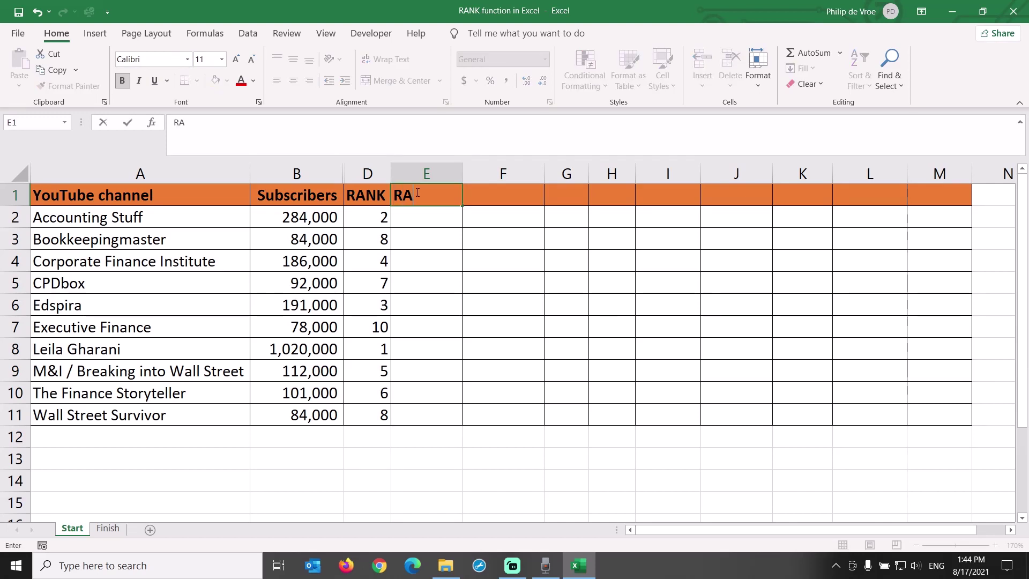
type("NK.EQ")
key("Tab")
type("R")
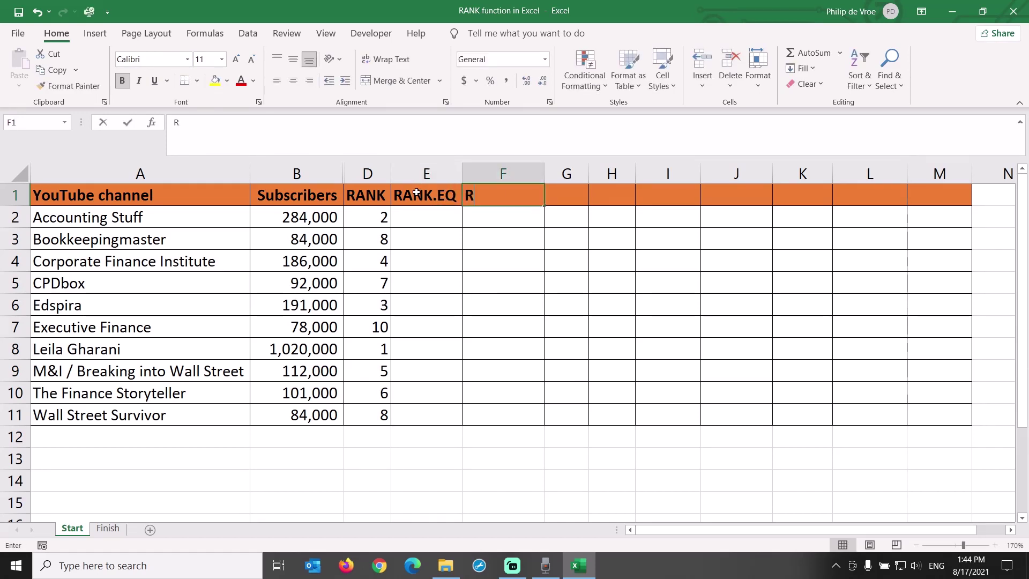
type("ANK.AVG")
key("Return")
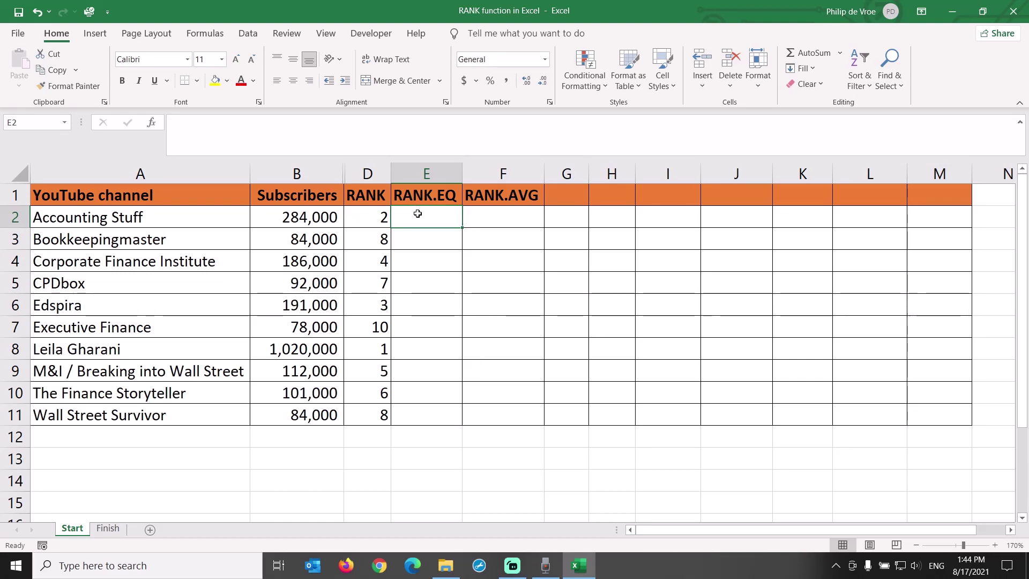
Step: Search the function library for rank and insert the RANK.EQ function in cell E2
left_click(840, 53)
left_click(837, 169)
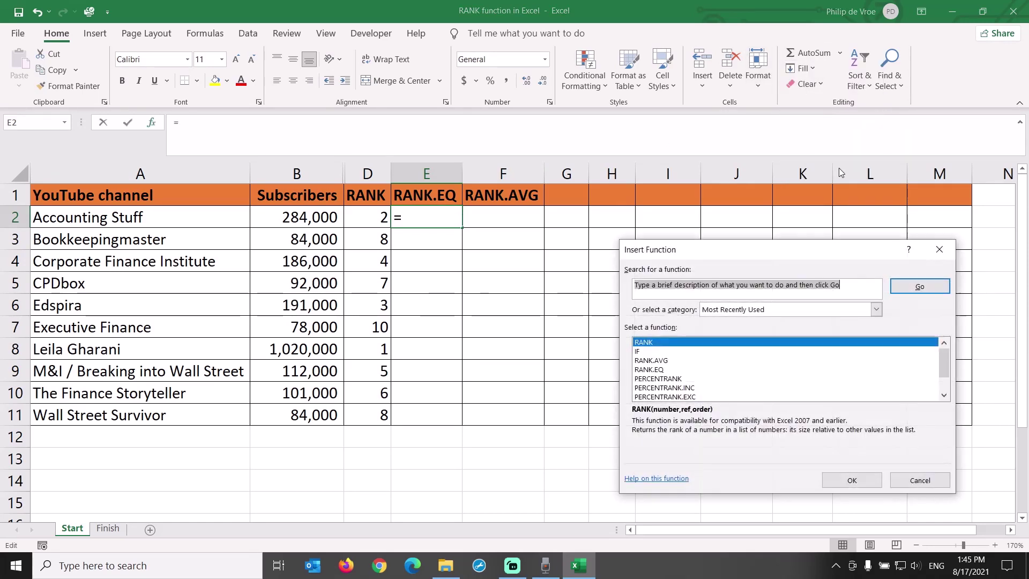
type("rank")
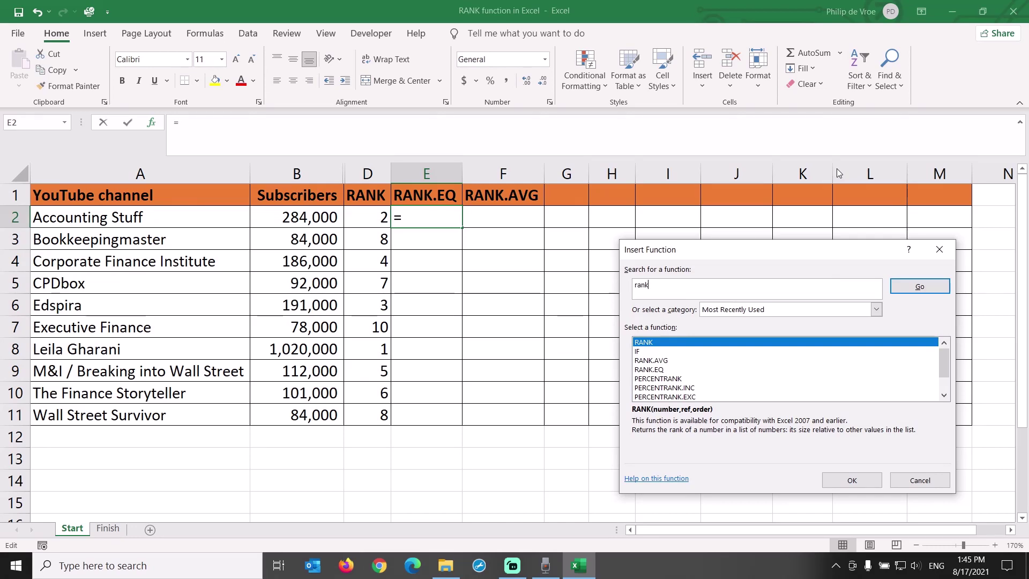
key("Return")
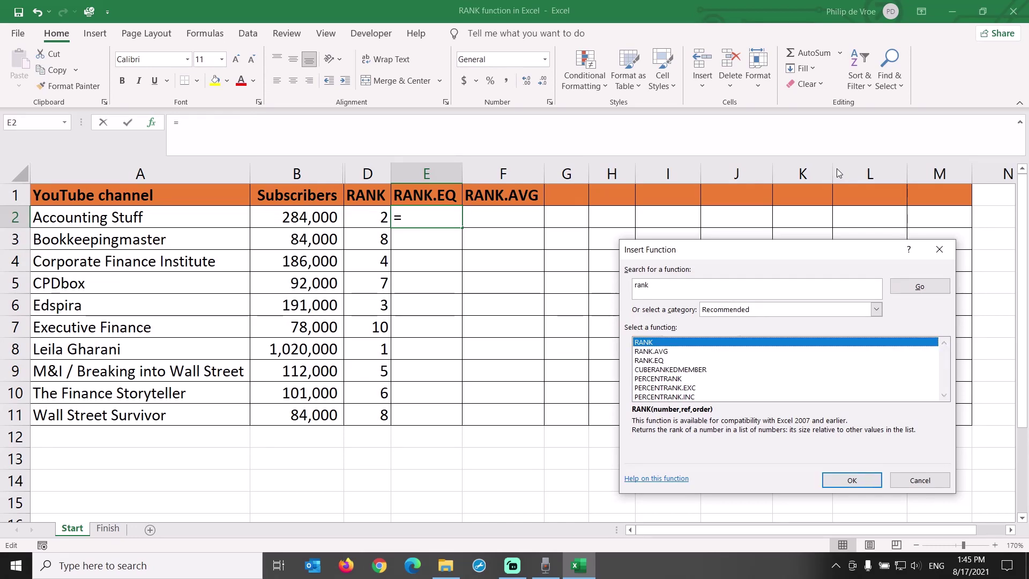
left_click(703, 362)
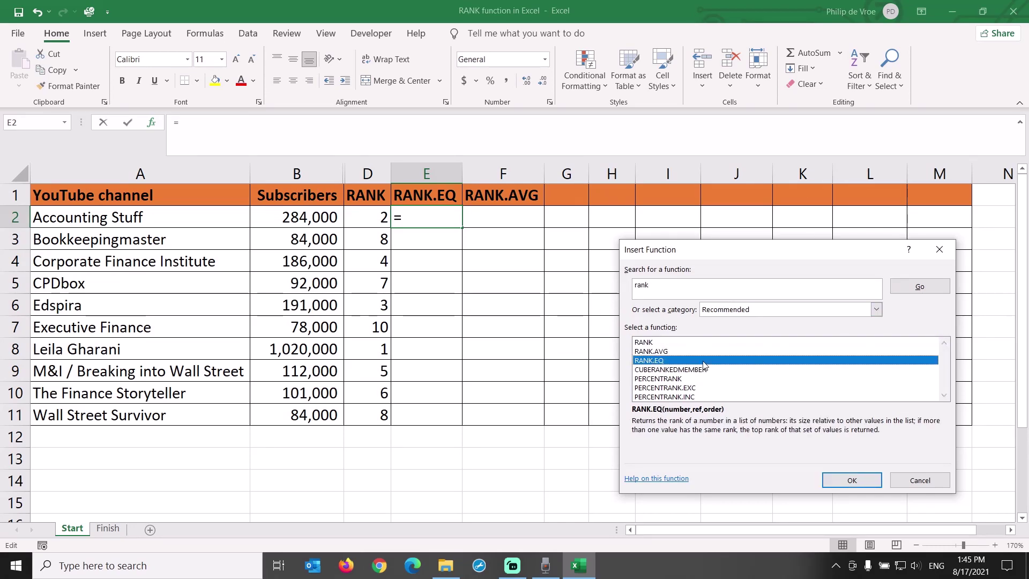
left_click(851, 480)
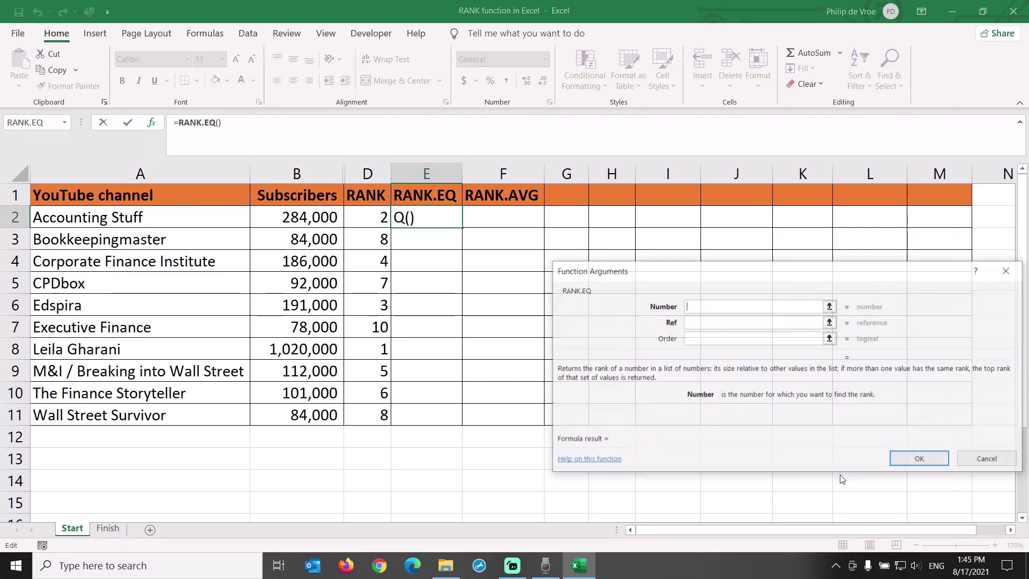
Step: Set RANK.EQ's number to $B2 and its reference to $B$2:$B$11, and fill the formula down to E11
left_click(312, 215)
left_click(717, 322)
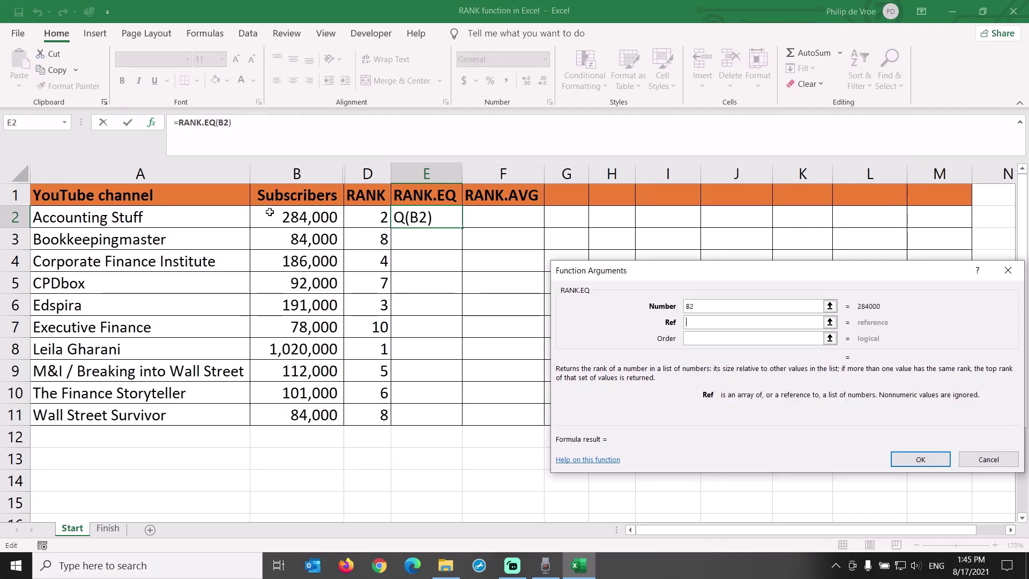
left_click(293, 220)
left_click_drag(318, 239, 314, 415)
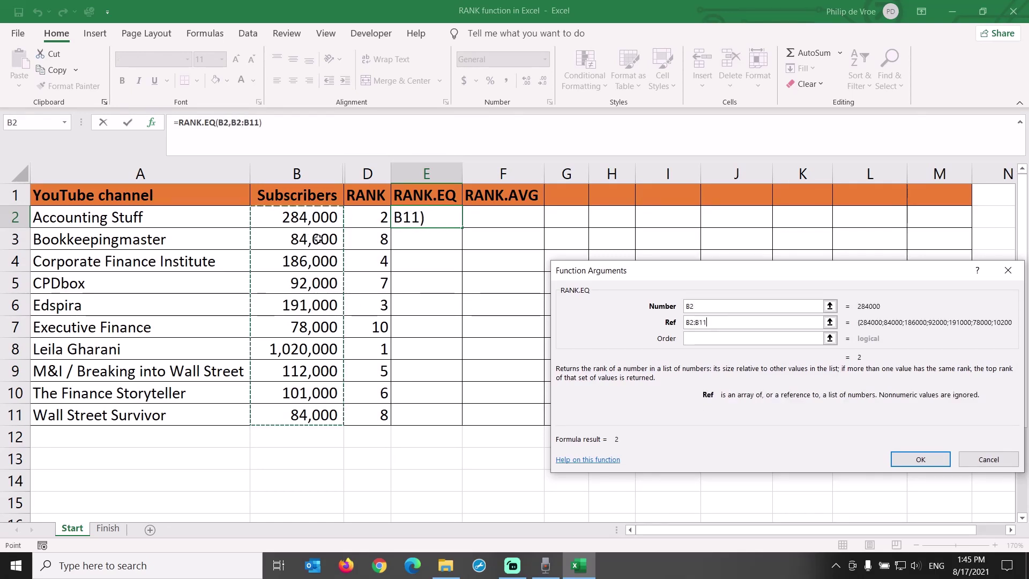
key("F4")
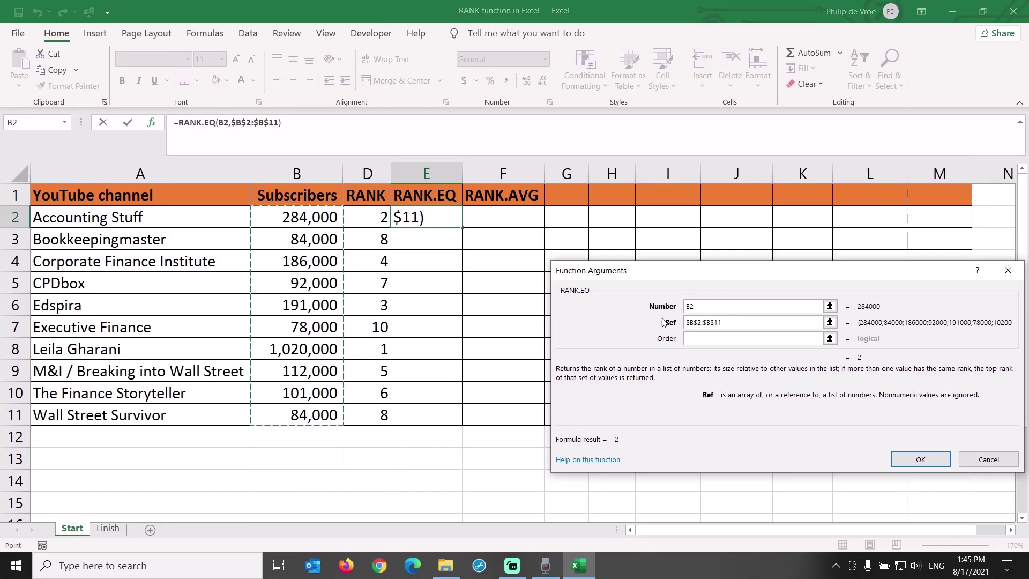
left_click(687, 306)
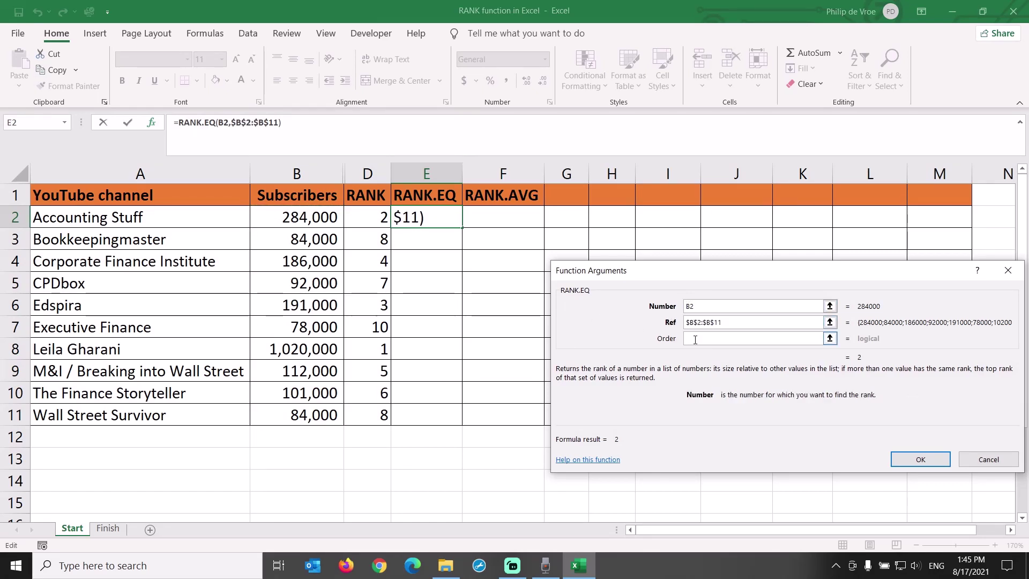
type("$")
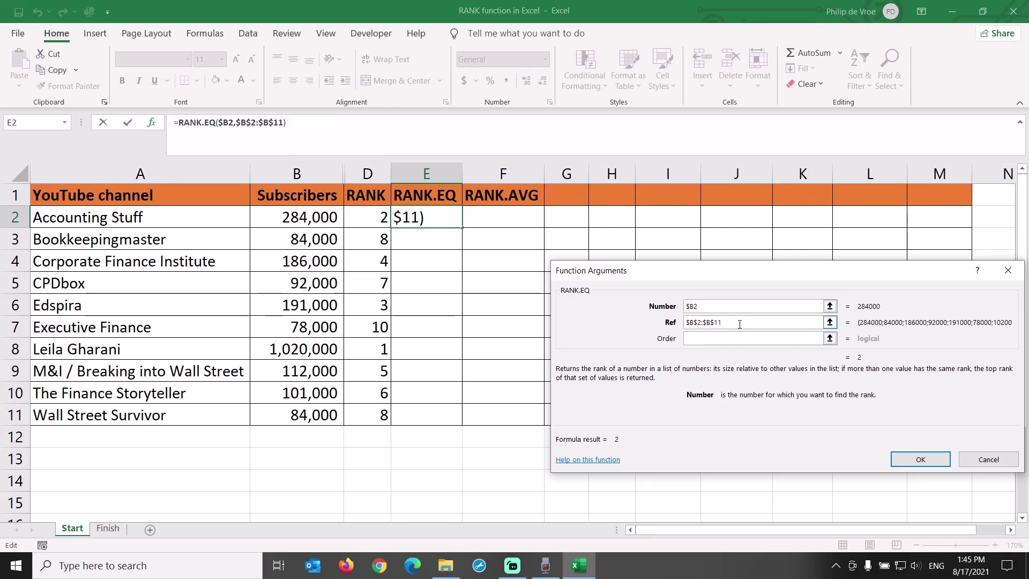
left_click(741, 321)
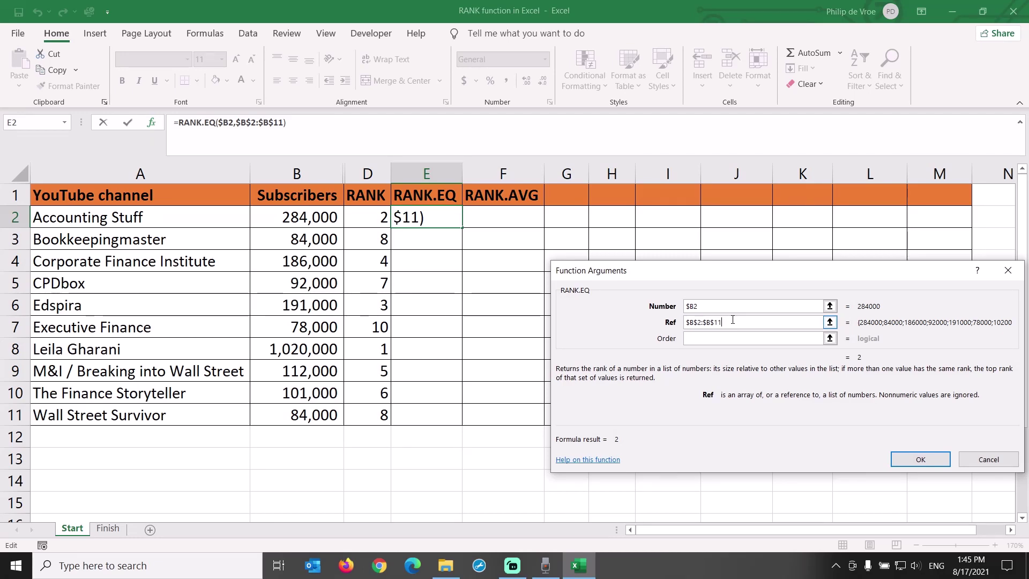
key("Return")
double_click(464, 228)
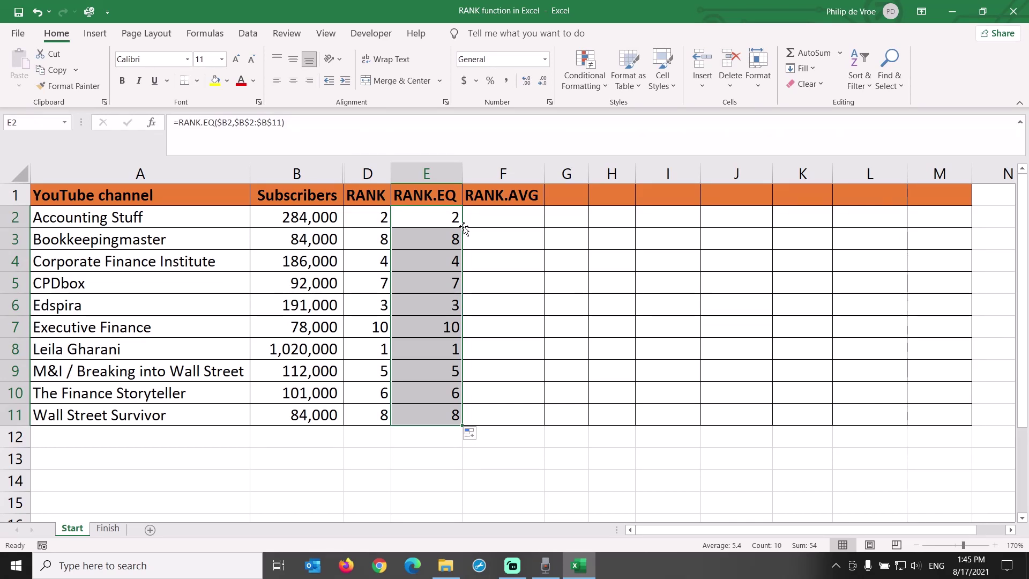
Step: Compare the function descriptions and arguments of RANK in cell D2 and RANK.EQ in cell E2
left_click(376, 219)
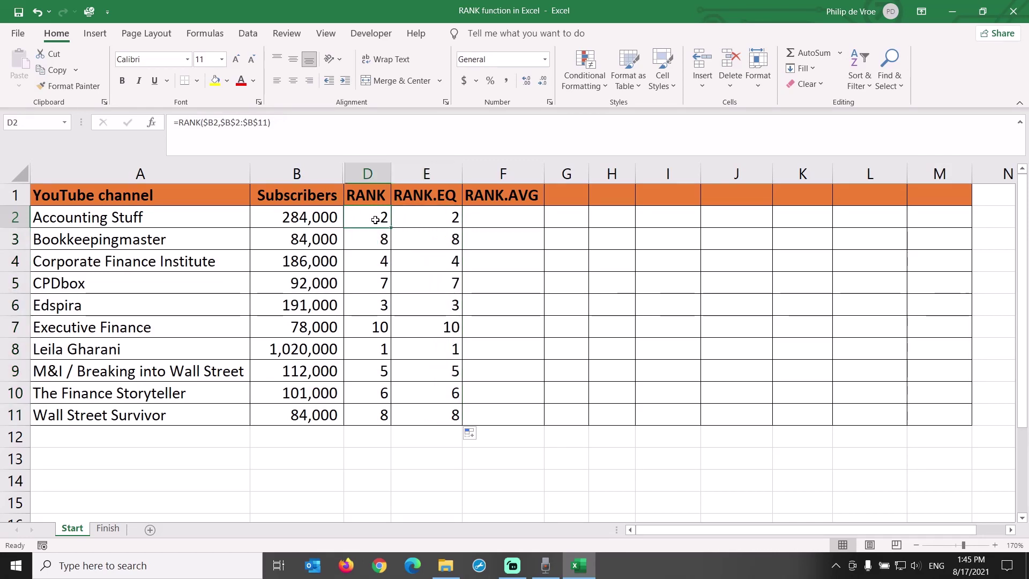
left_click(839, 53)
left_click(833, 170)
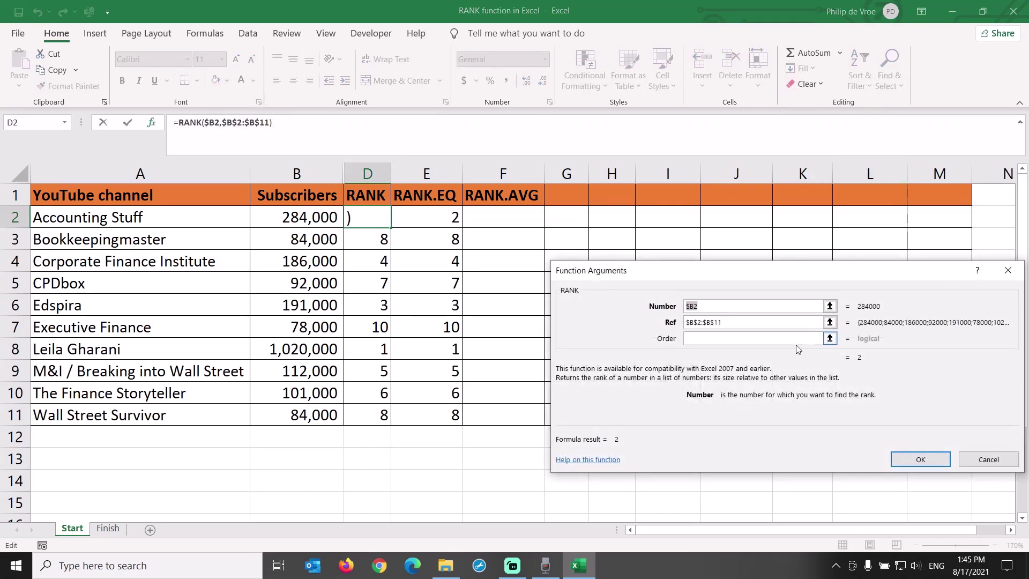
left_click_drag(704, 377, 700, 374)
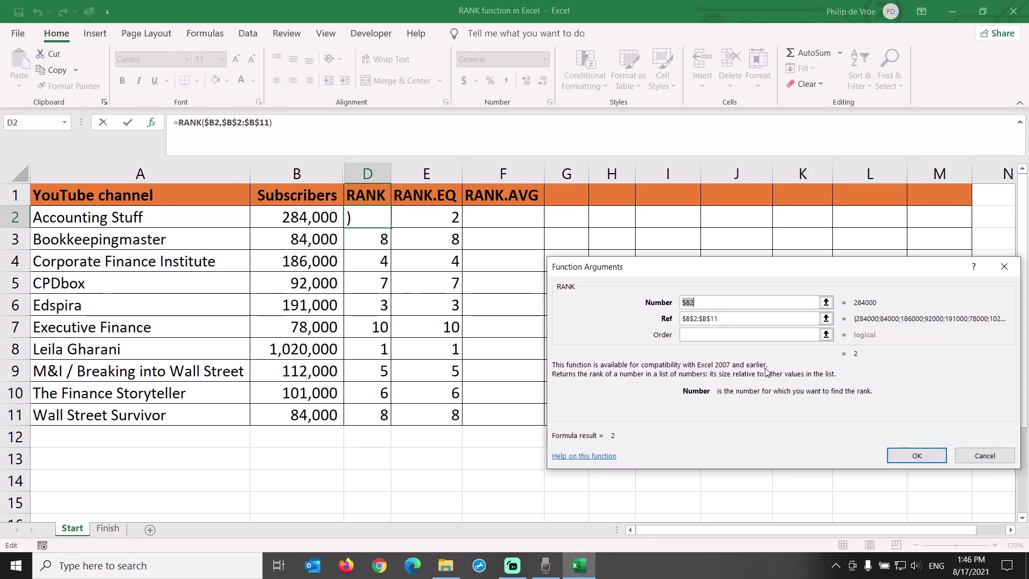
key("Return")
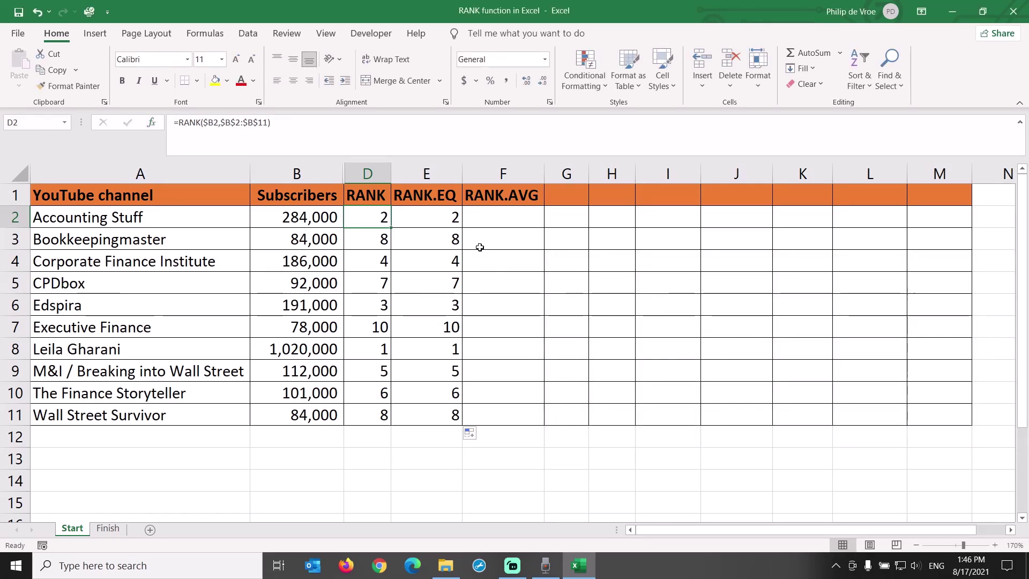
left_click(442, 217)
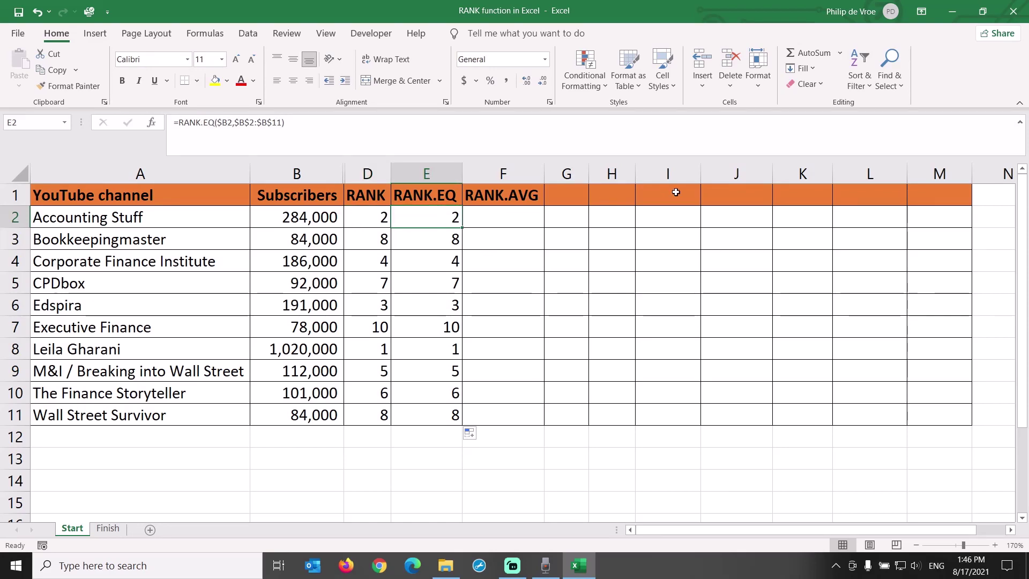
left_click(840, 52)
left_click(837, 168)
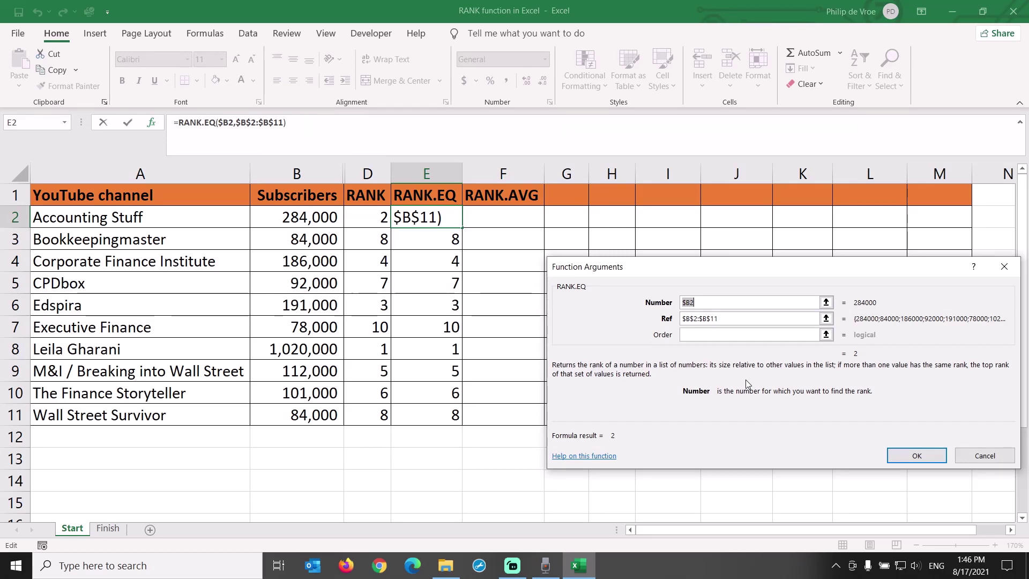
key("Return")
Step: Insert the RANK.AVG function in cell F2 from the function library
left_click(531, 214)
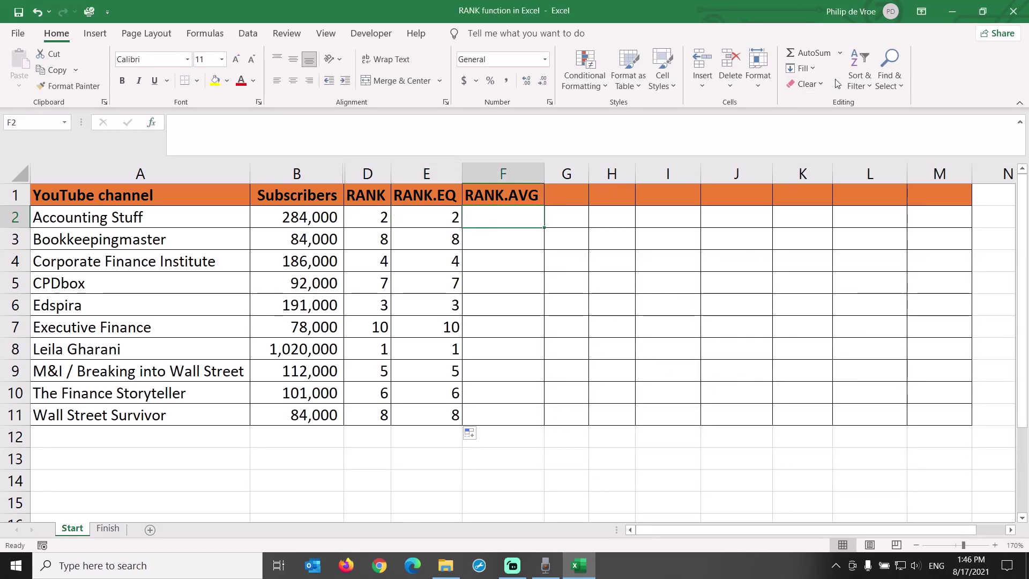
left_click(843, 54)
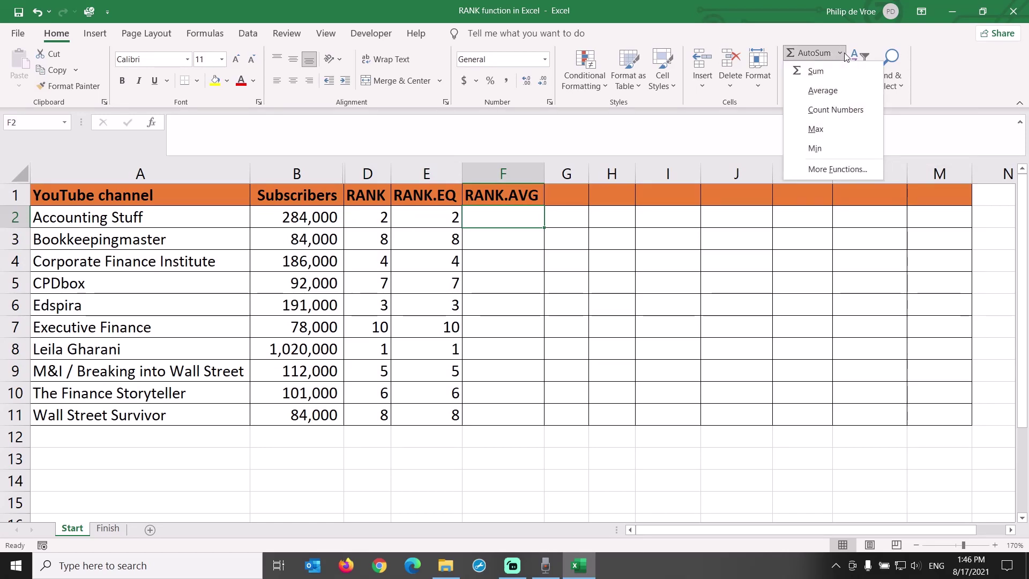
left_click(844, 172)
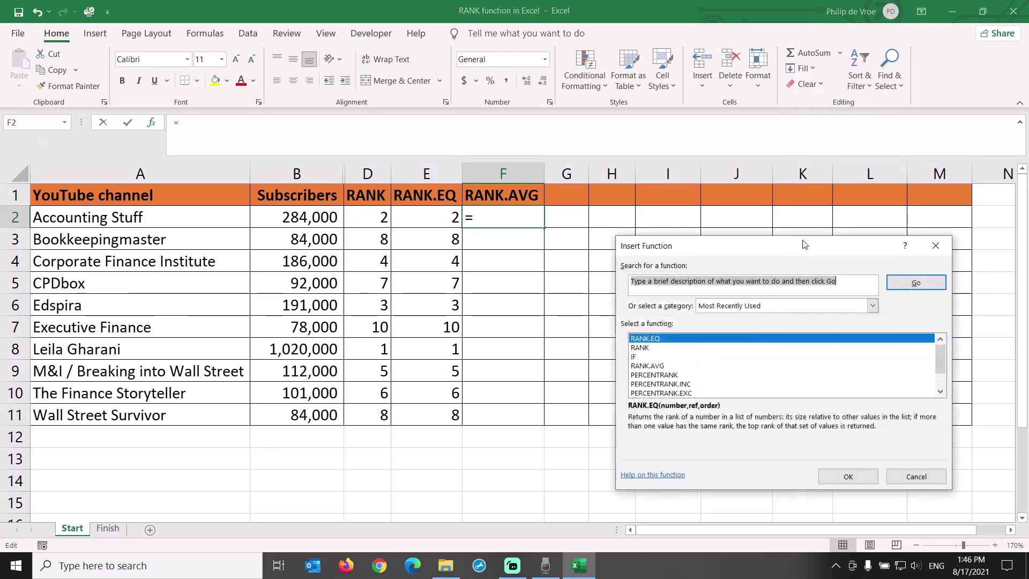
left_click(716, 367)
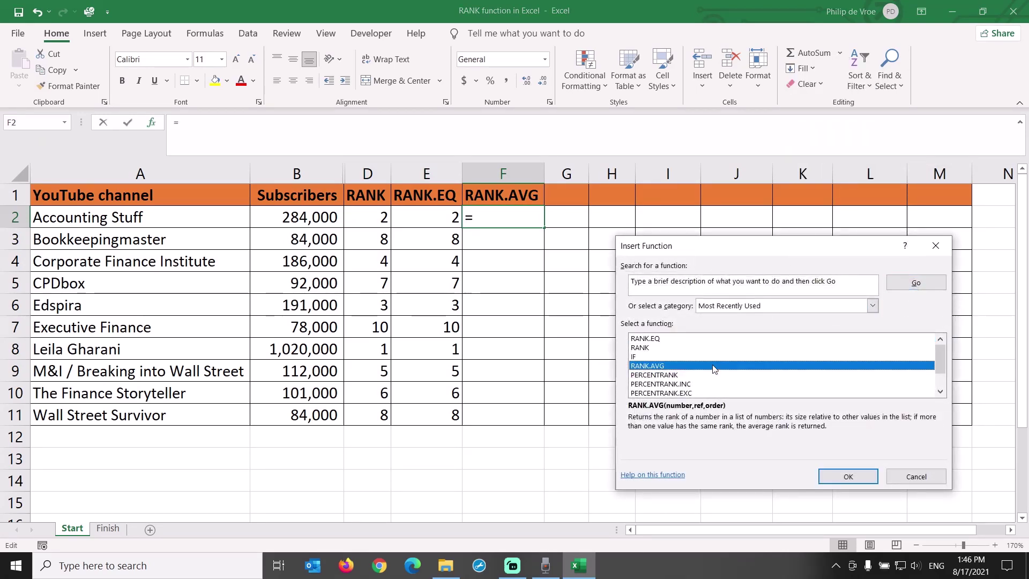
left_click(851, 480)
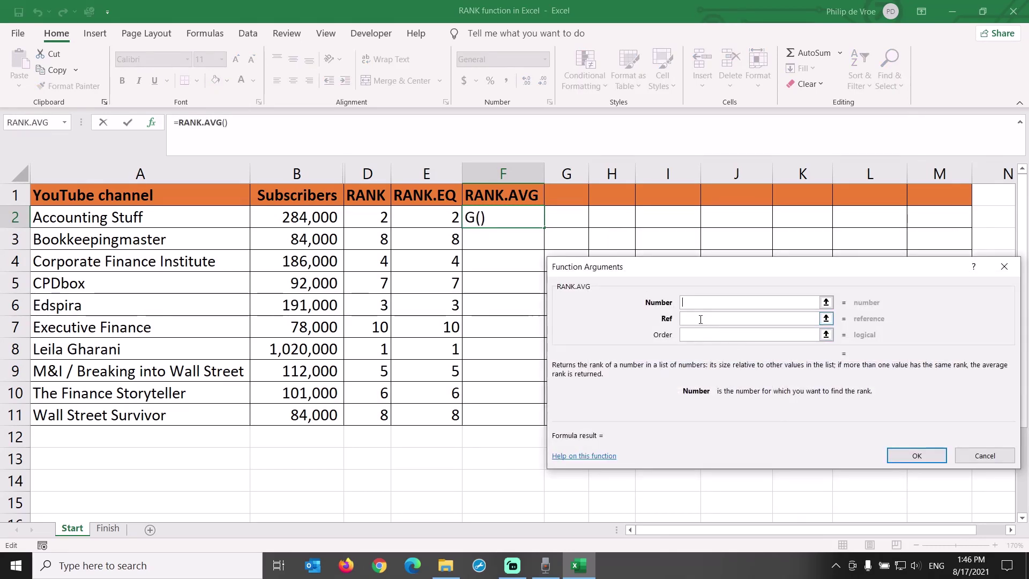
Step: Set RANK.AVG's number to $B2 and its reference to $B$2:$B$11, and fill the formula down to F11
left_click(335, 225)
key("Tab")
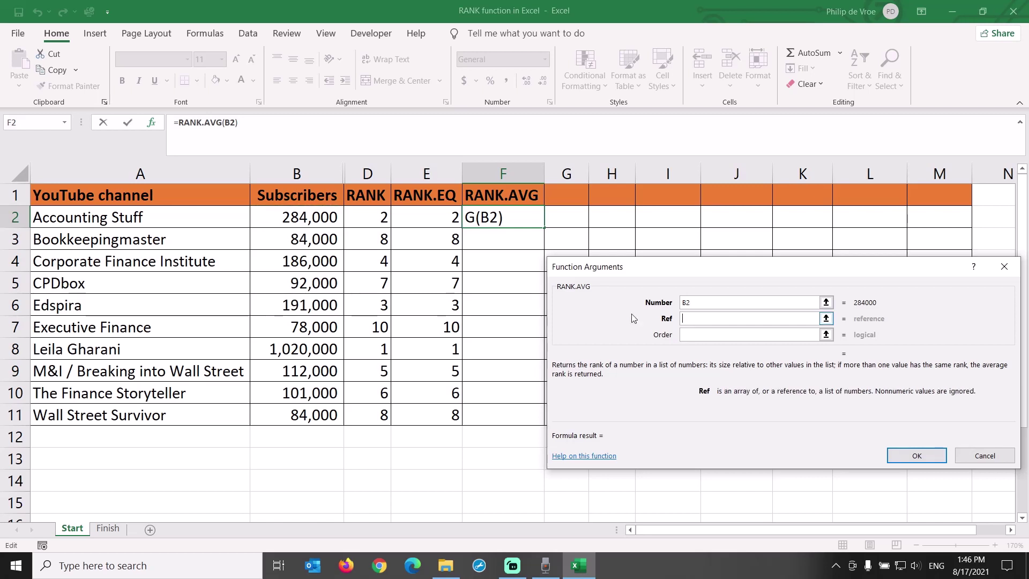
left_click(334, 221)
key("ctrl+shift+Down")
key("F4")
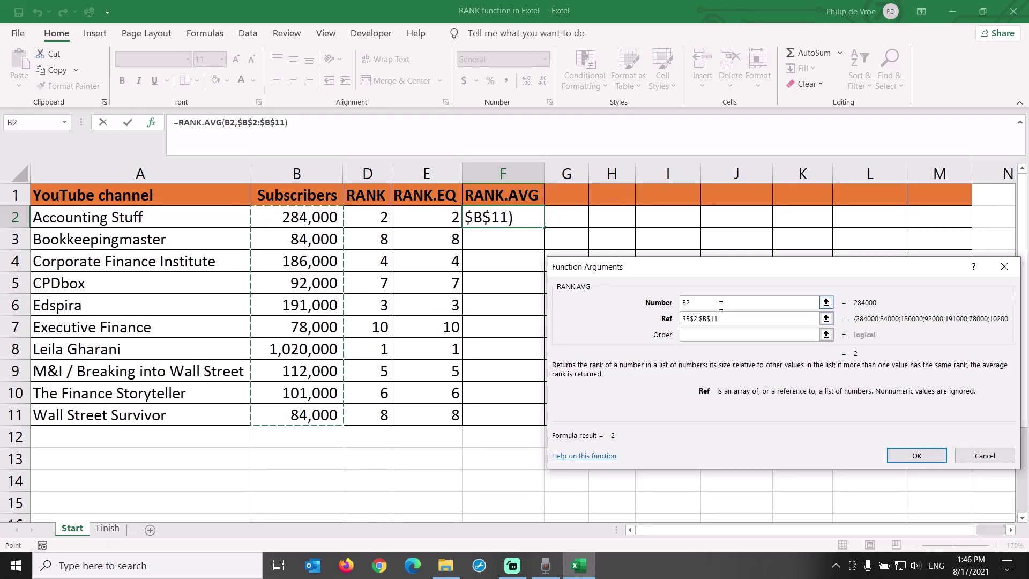
left_click(683, 302)
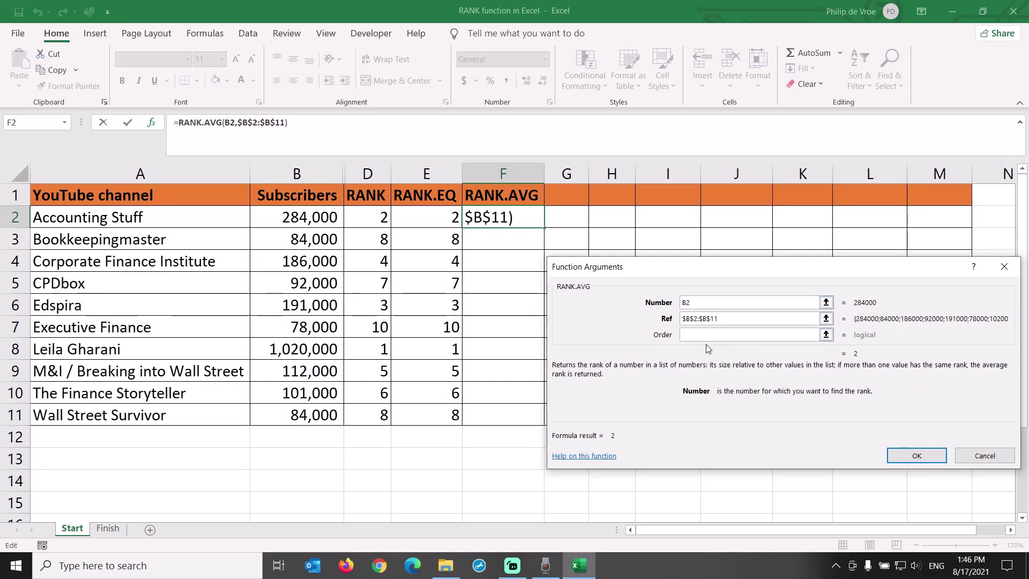
type("$")
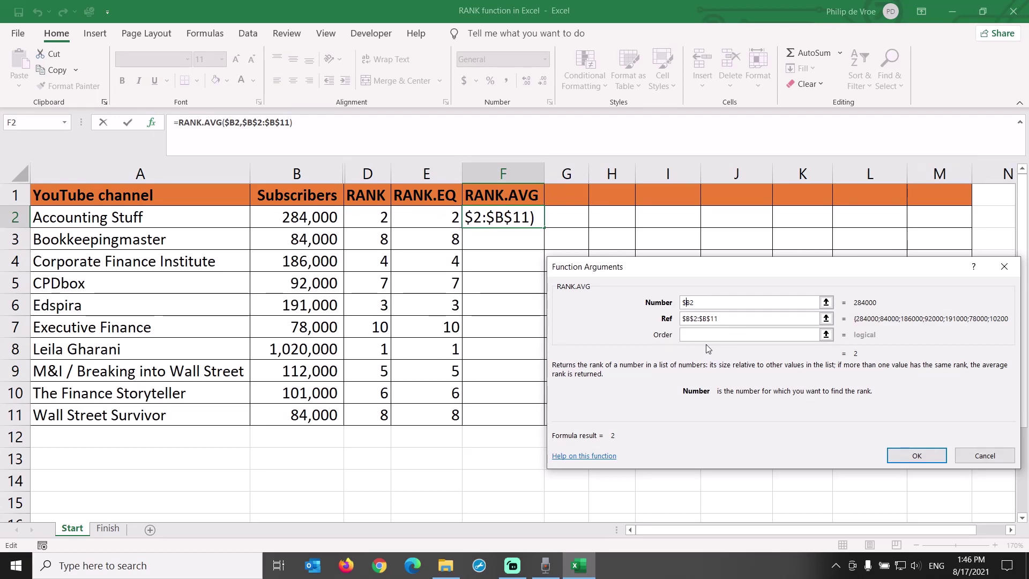
key("Return")
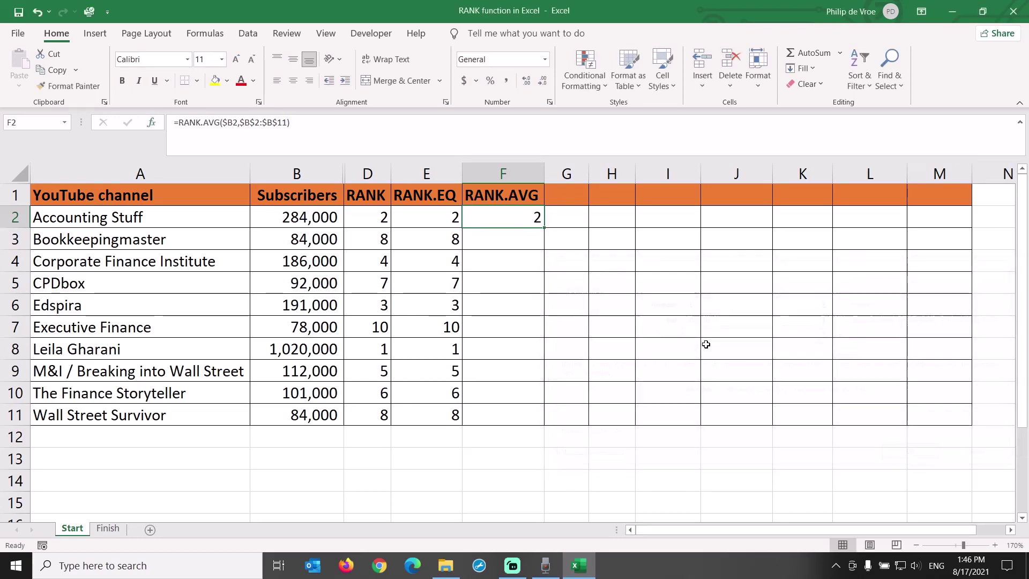
double_click(545, 227)
Step: Compare the RANK, RANK.EQ and RANK.AVG results of the tied channels in rows 3 and 11
left_click(15, 239)
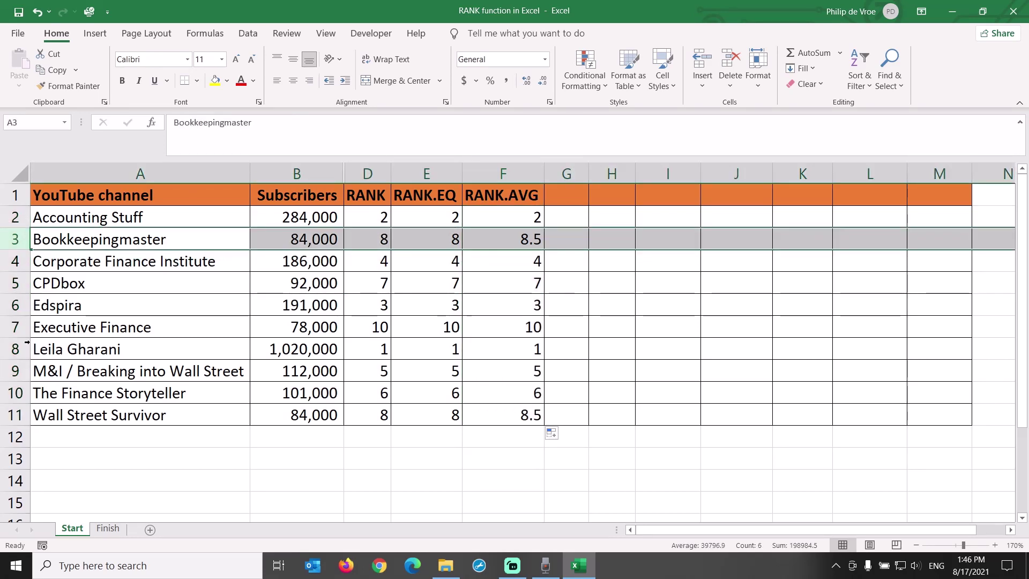
left_click(17, 414, "ctrl")
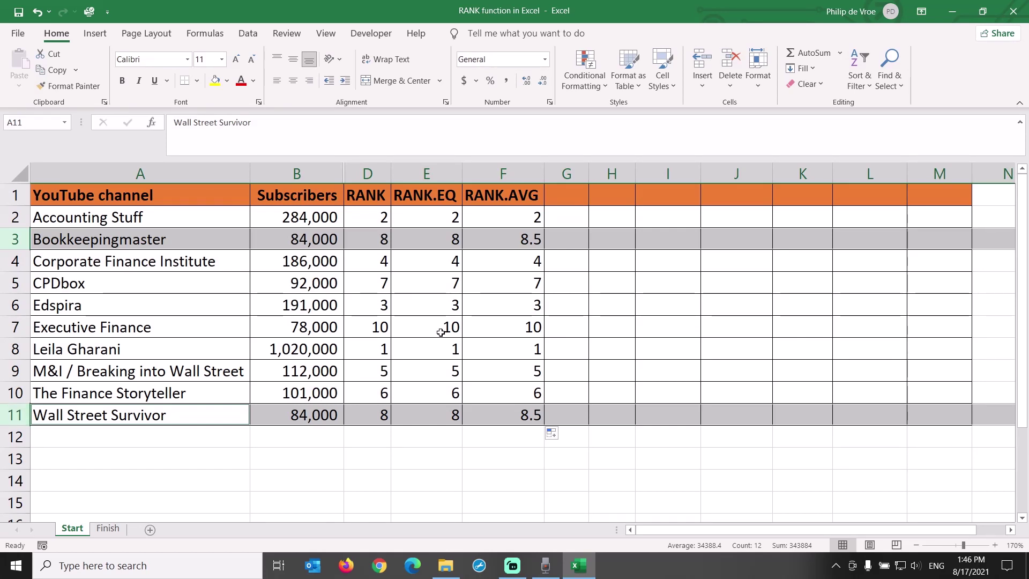
left_click(500, 311)
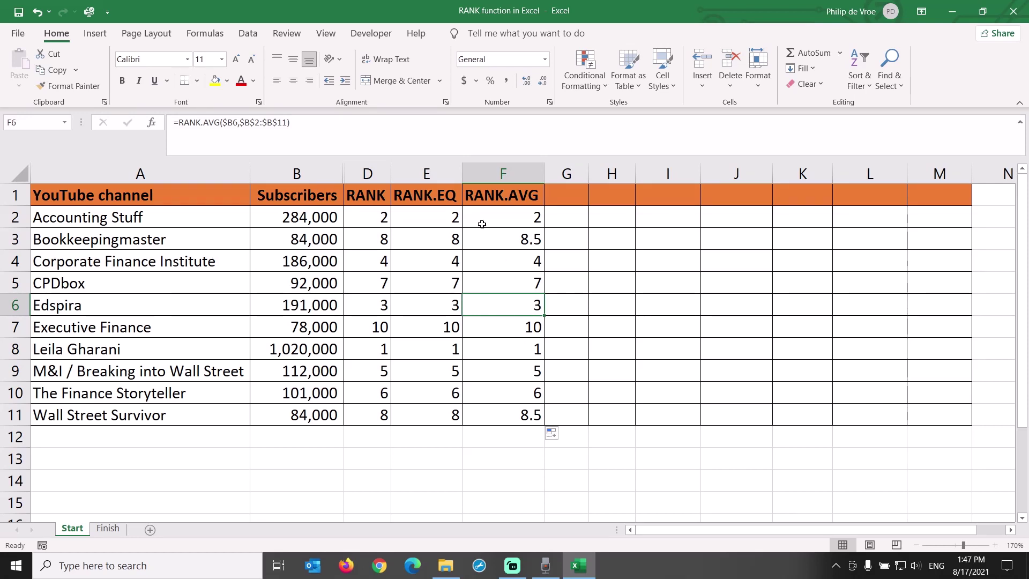
Step: Hide the RANK.EQ and RANK.AVG columns E and F
left_click_drag(437, 175, 483, 174)
right_click(482, 175)
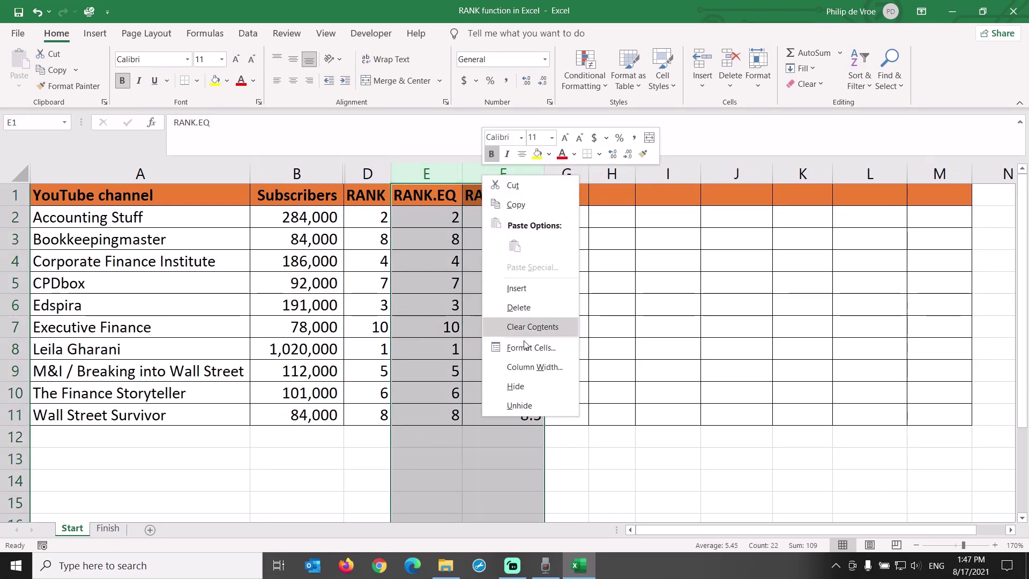
left_click(524, 385)
Step: Copy the RANK column D into column G and change the copy's header to Color
left_click(370, 174)
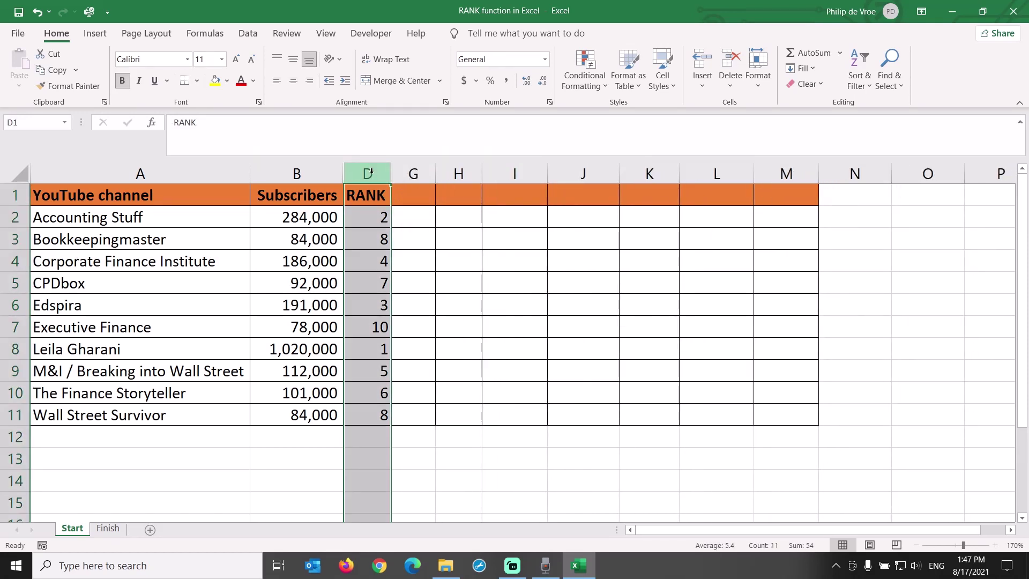
key("ctrl+c")
left_click(414, 173)
key("ctrl+v")
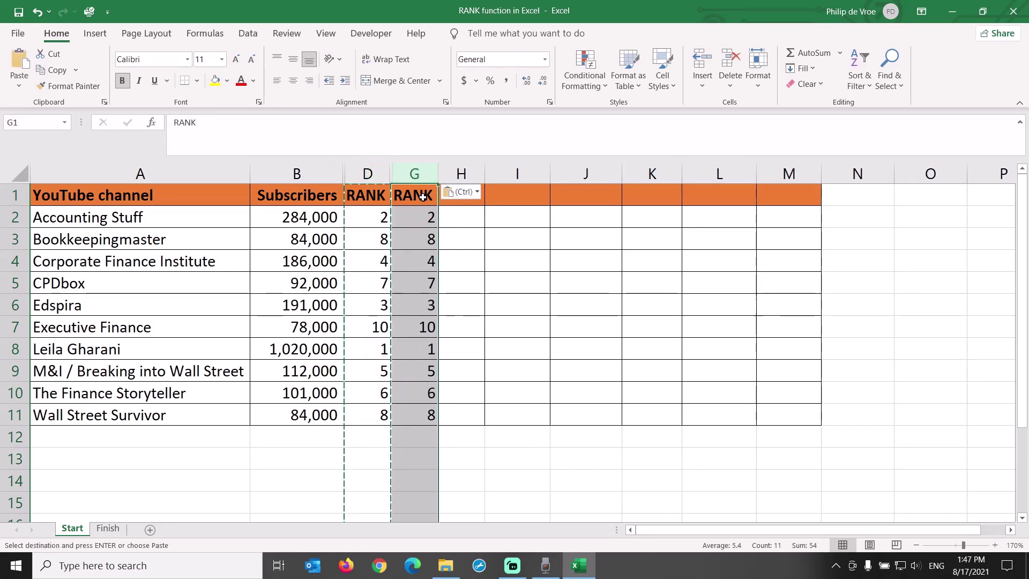
type("Color")
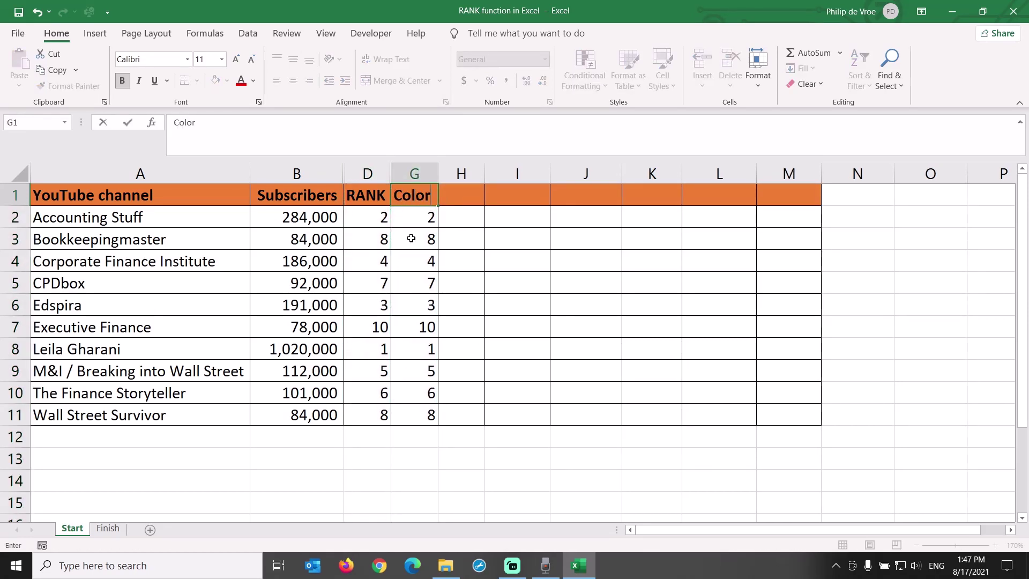
key("Return")
Step: Create a conditional formatting rule for the Color values in G2:G11 that targets the bottom 1 ranked value
key("ctrl+shift+Down")
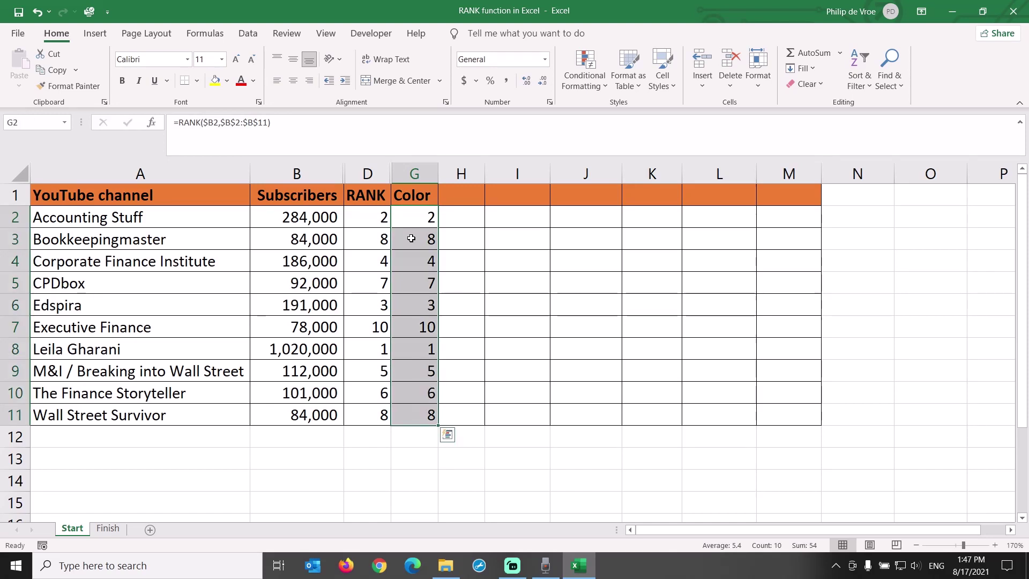
left_click(608, 93)
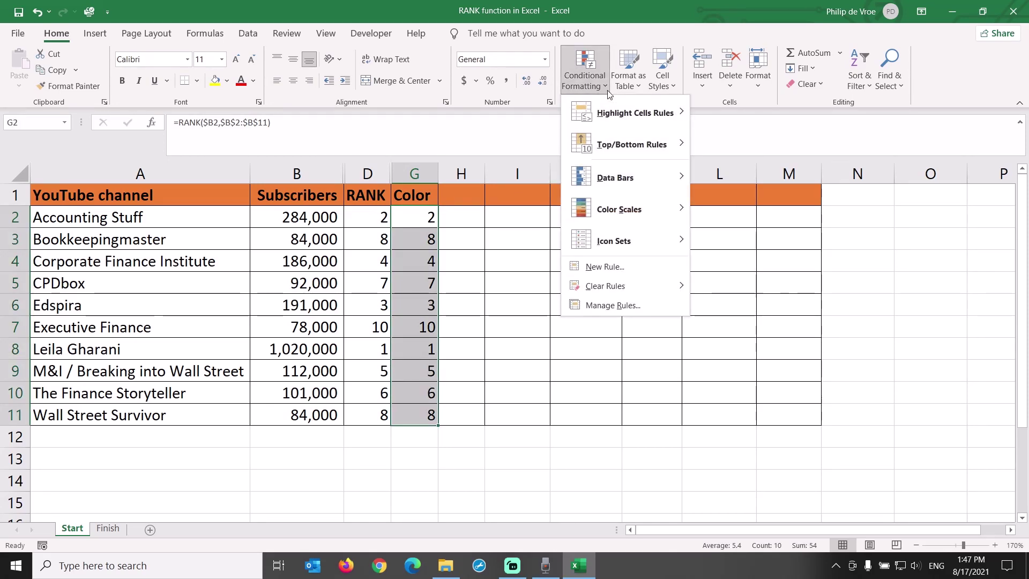
left_click(644, 268)
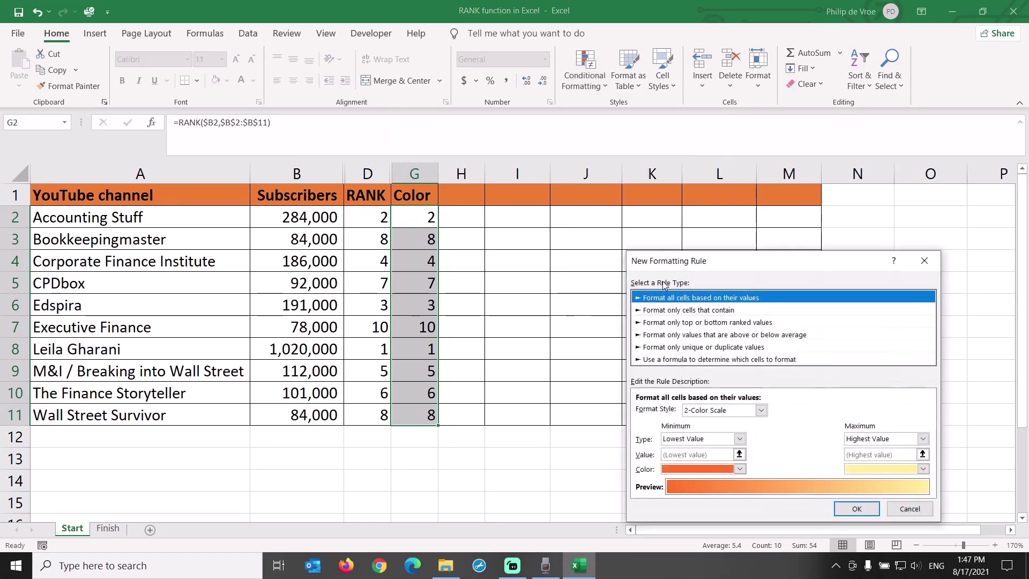
left_click(689, 323)
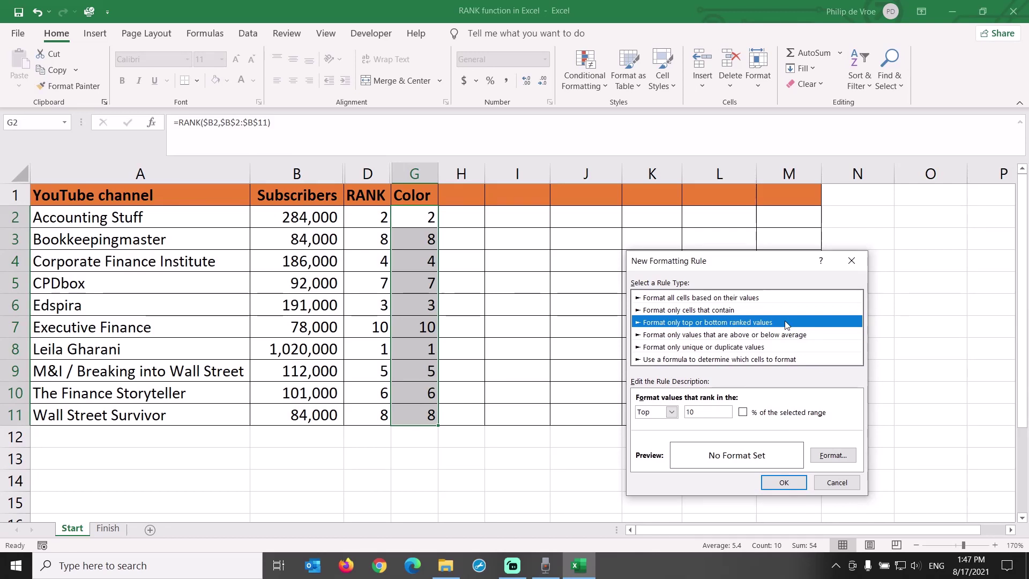
left_click(671, 412)
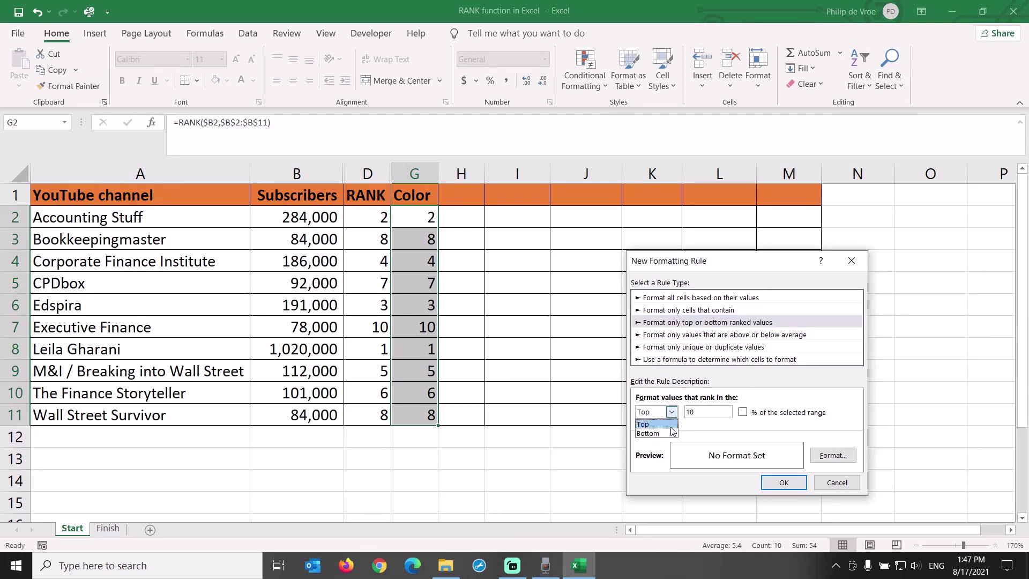
left_click(668, 434)
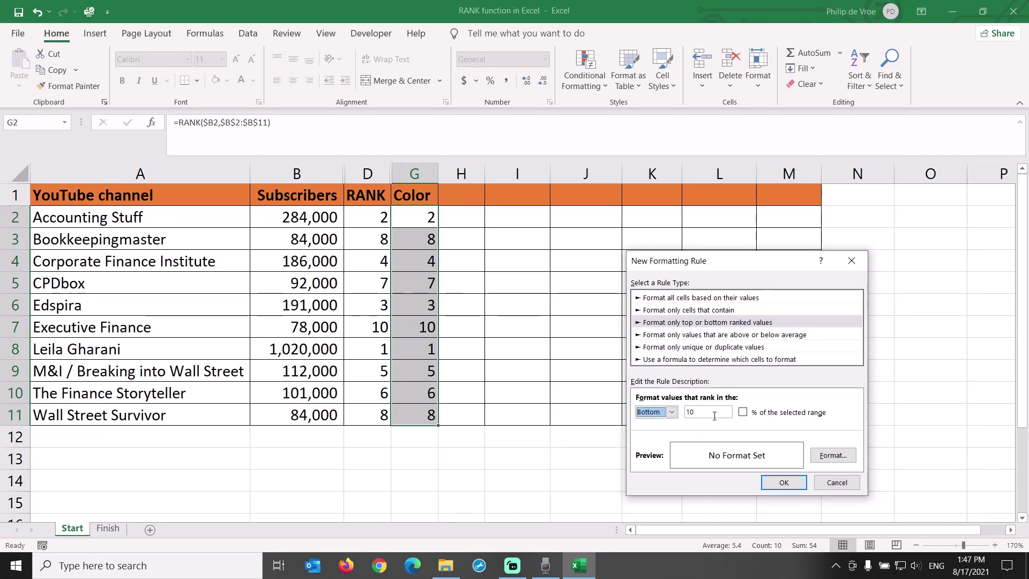
key("Tab")
type("1")
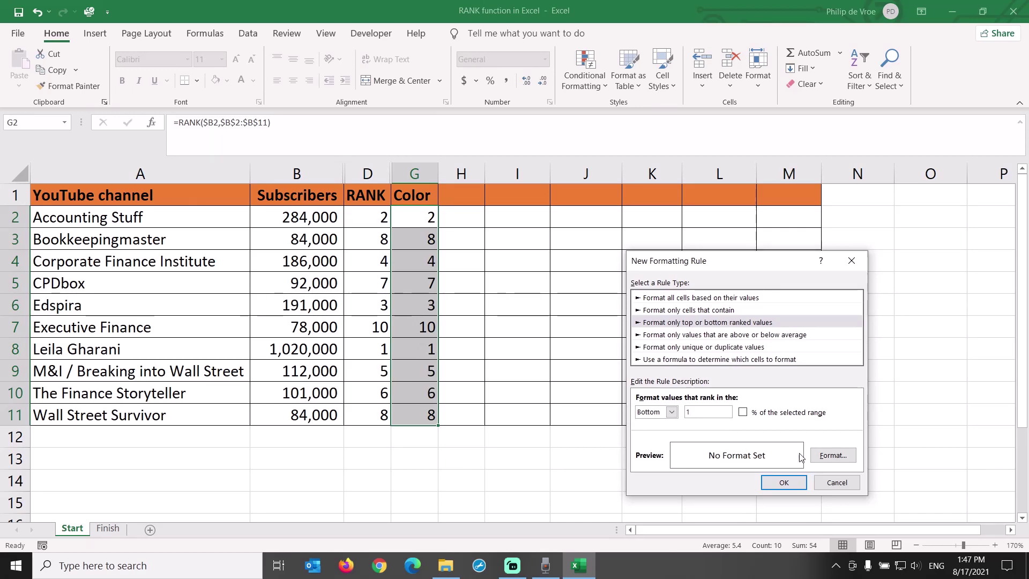
Step: Give the bottom-ranked rule a light green fill and apply it to the Color column
left_click(823, 455)
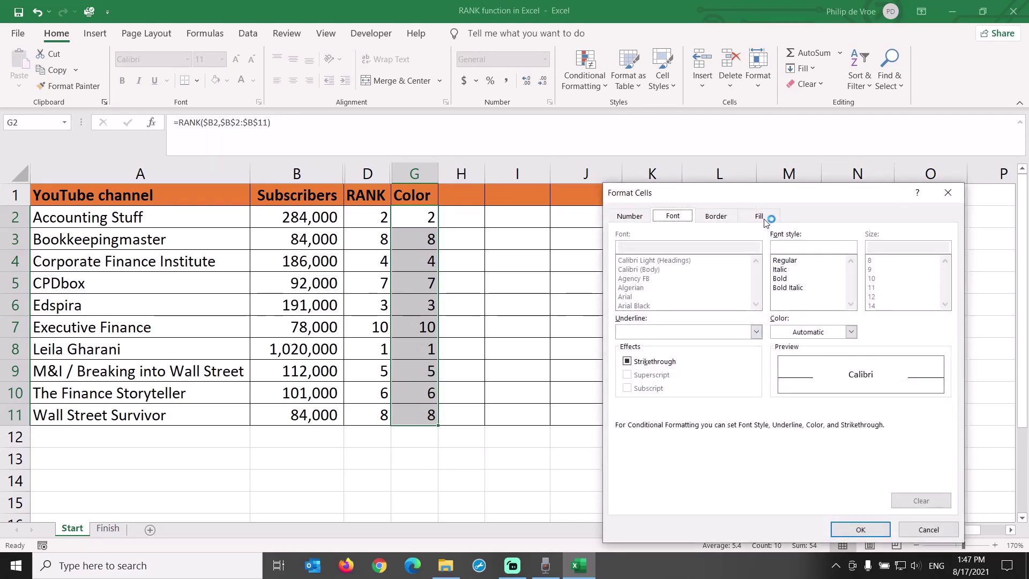
left_click(759, 216)
left_click(675, 343)
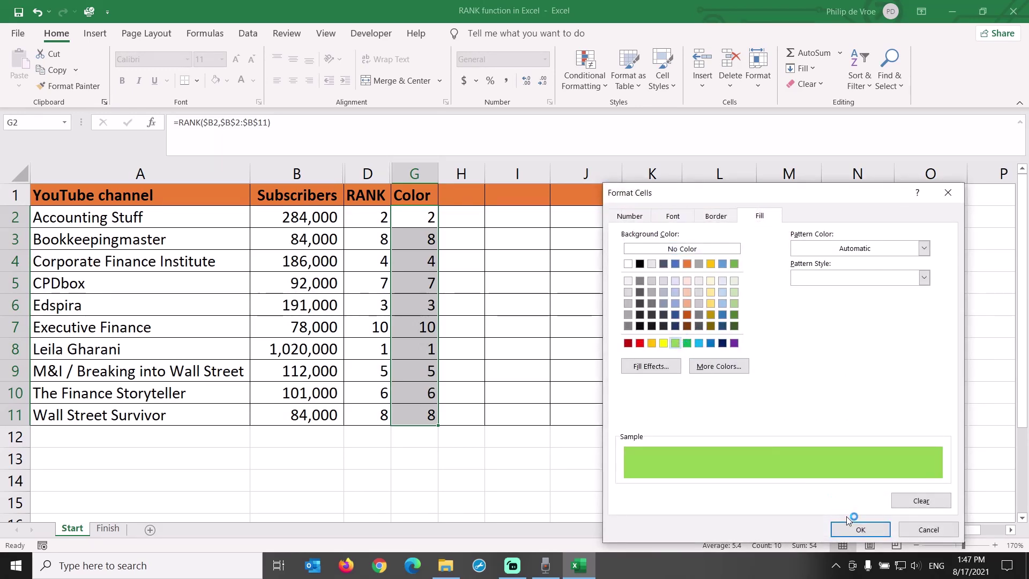
left_click(858, 528)
left_click(799, 485)
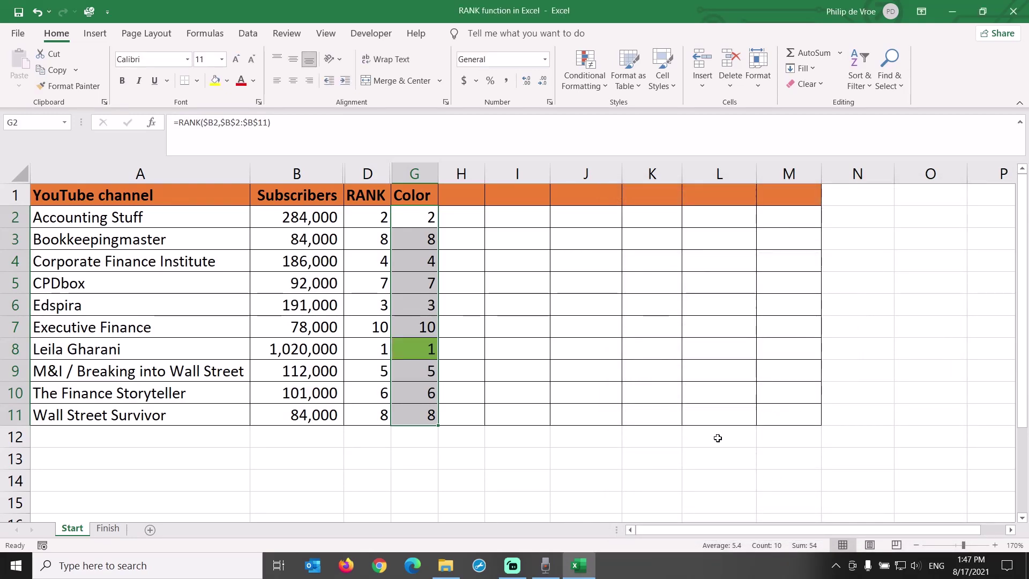
Step: Create a second conditional formatting rule for G2:G11 that targets the top 1 ranked value
left_click(584, 70)
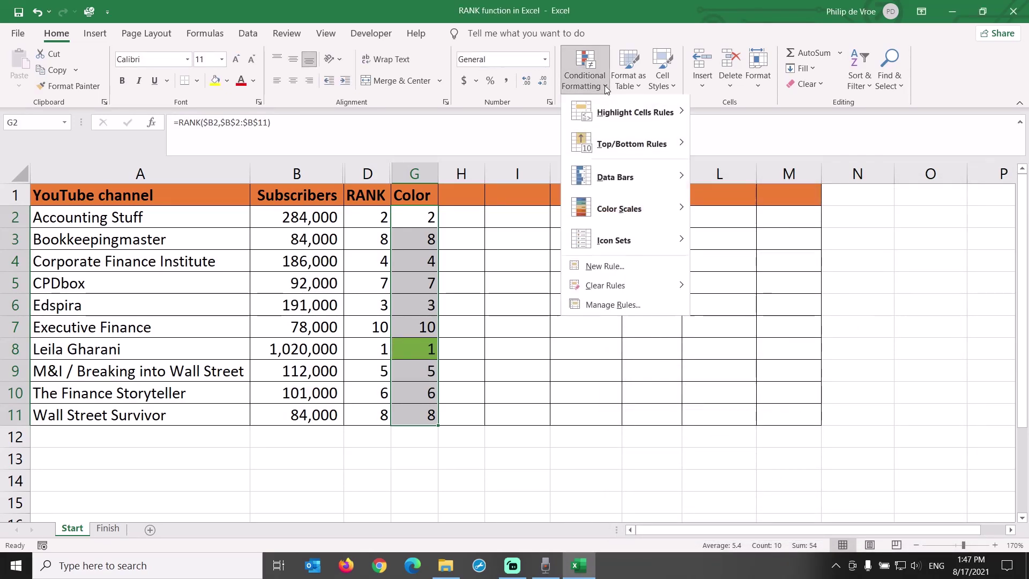
left_click(605, 266)
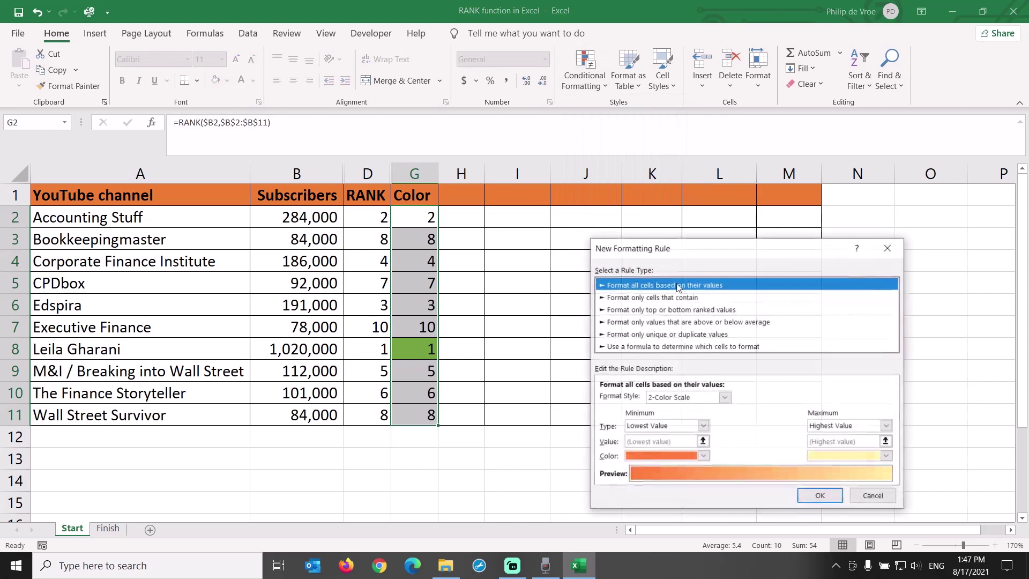
left_click(688, 310)
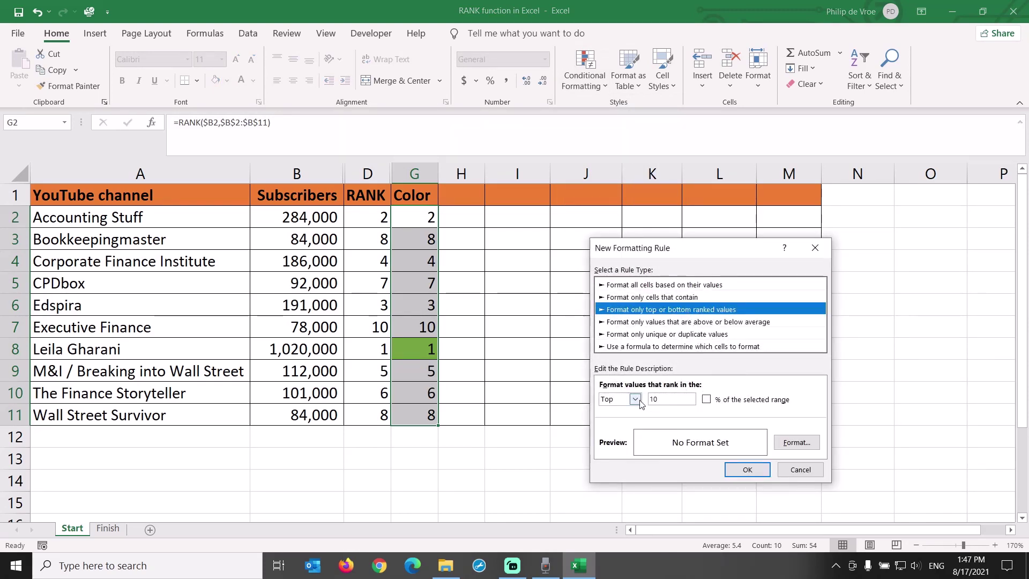
double_click(662, 401)
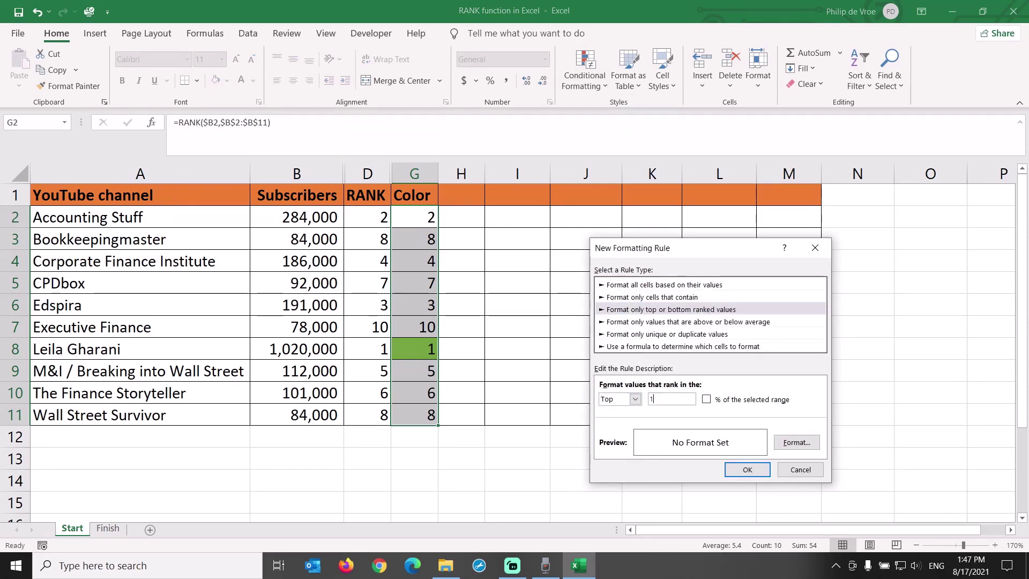
type("1")
Step: Give the top-ranked rule a red fill, apply it, and check the colored ranks in rows 8 and 7
left_click(792, 445)
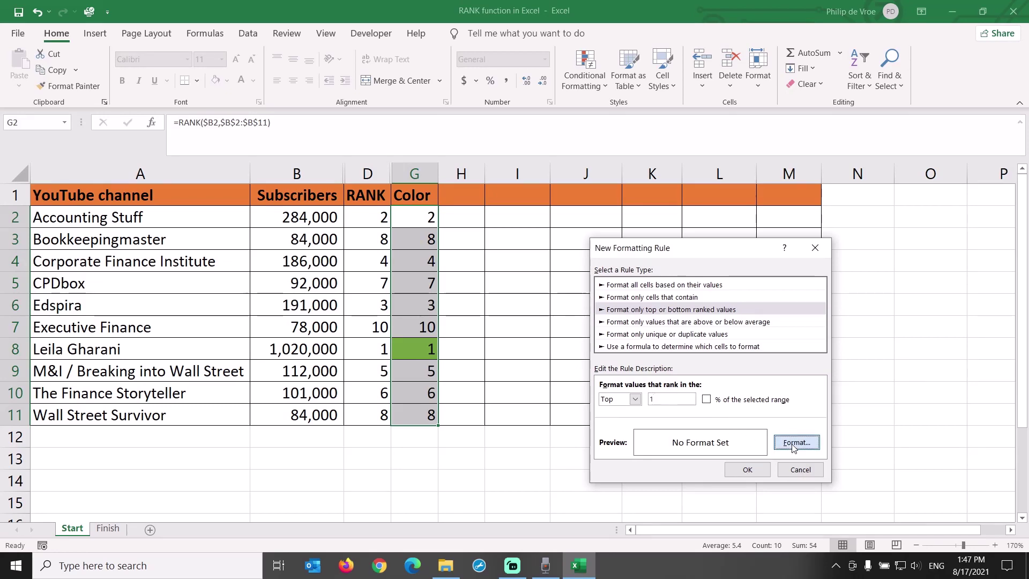
left_click(605, 330)
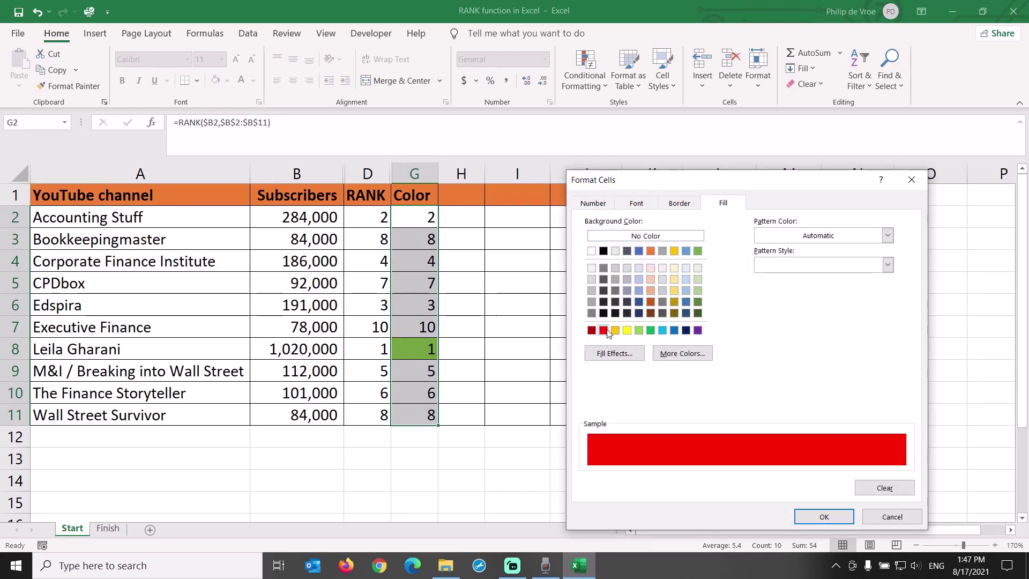
left_click(815, 515)
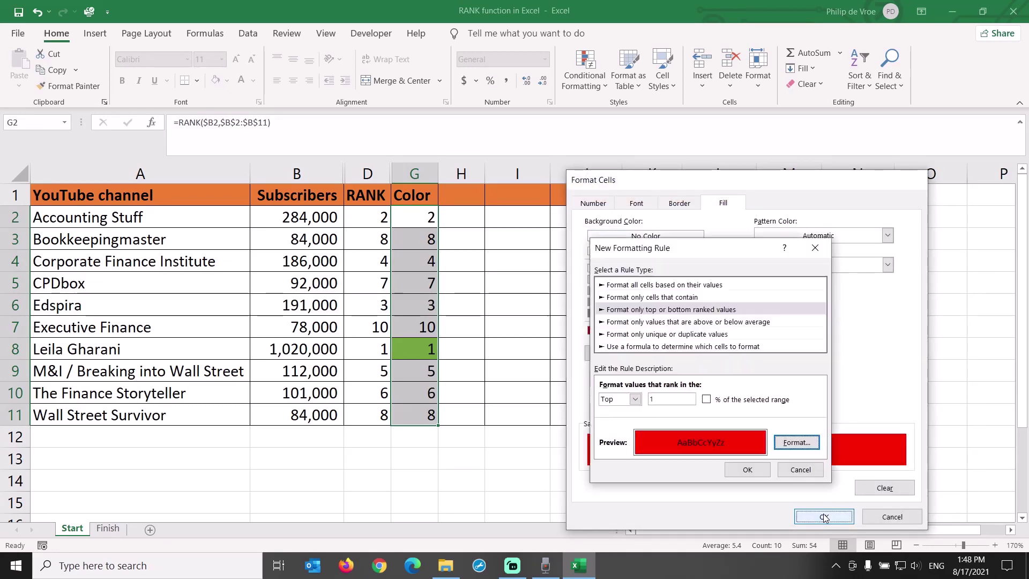
left_click(755, 469)
left_click(15, 349)
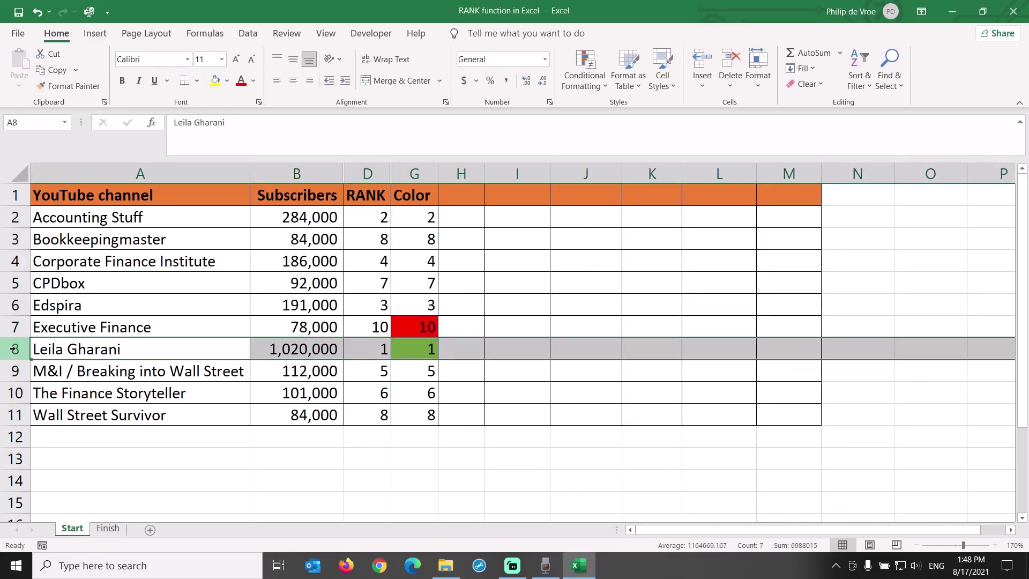
left_click(12, 328)
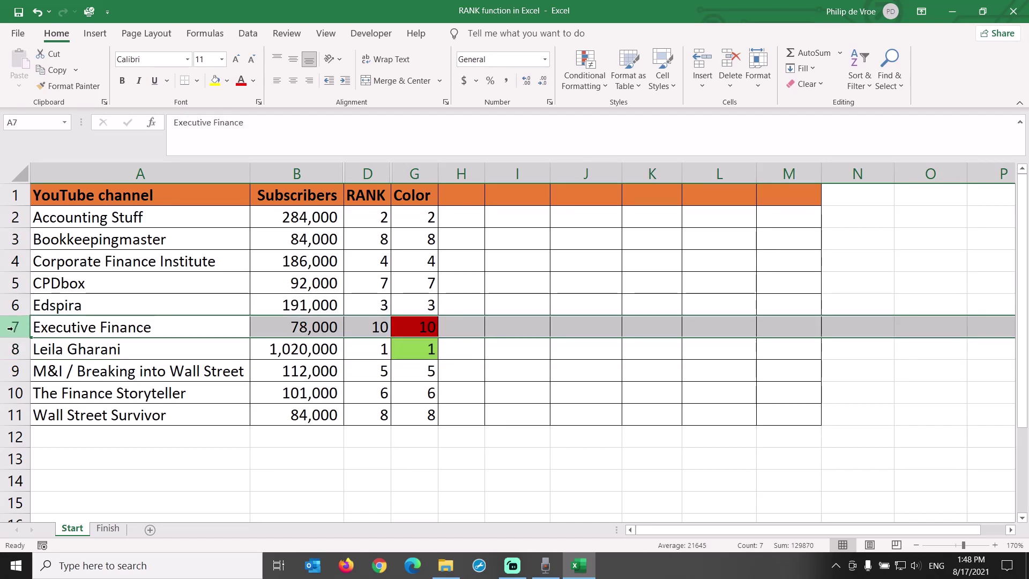
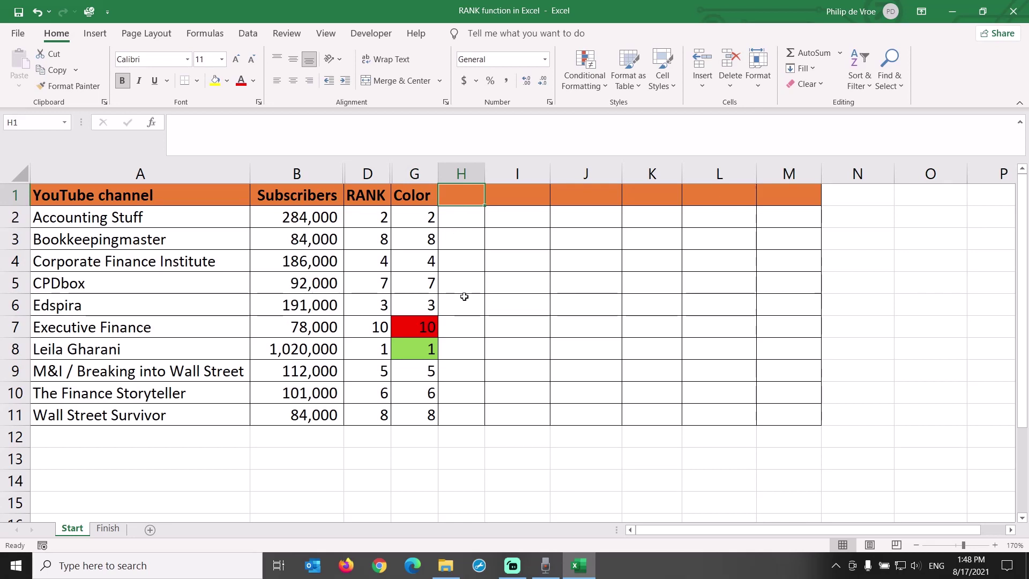
Step: Enter the header Top 3 in H1 and insert an IF function in H2
type("Top 3")
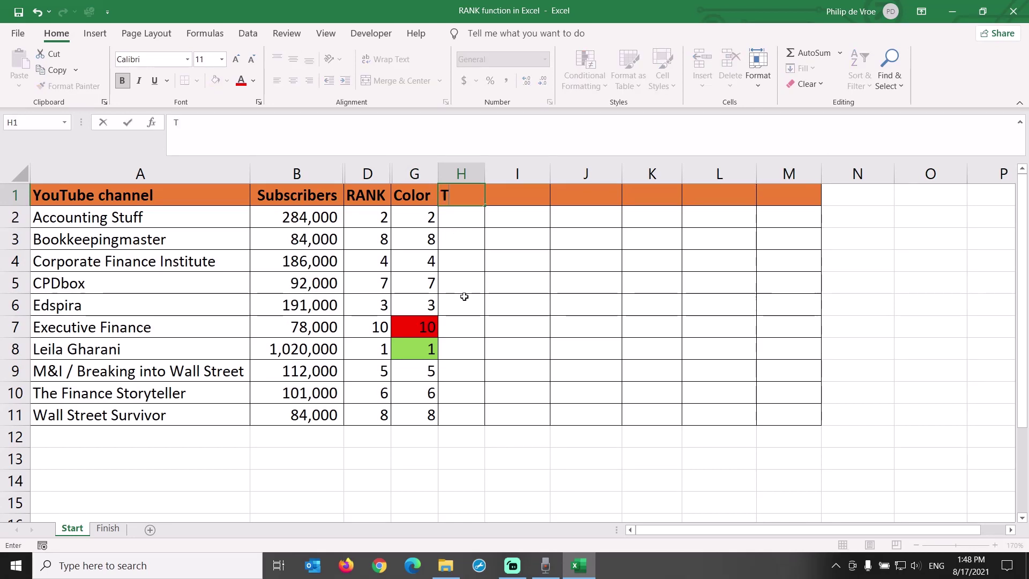
key("Return")
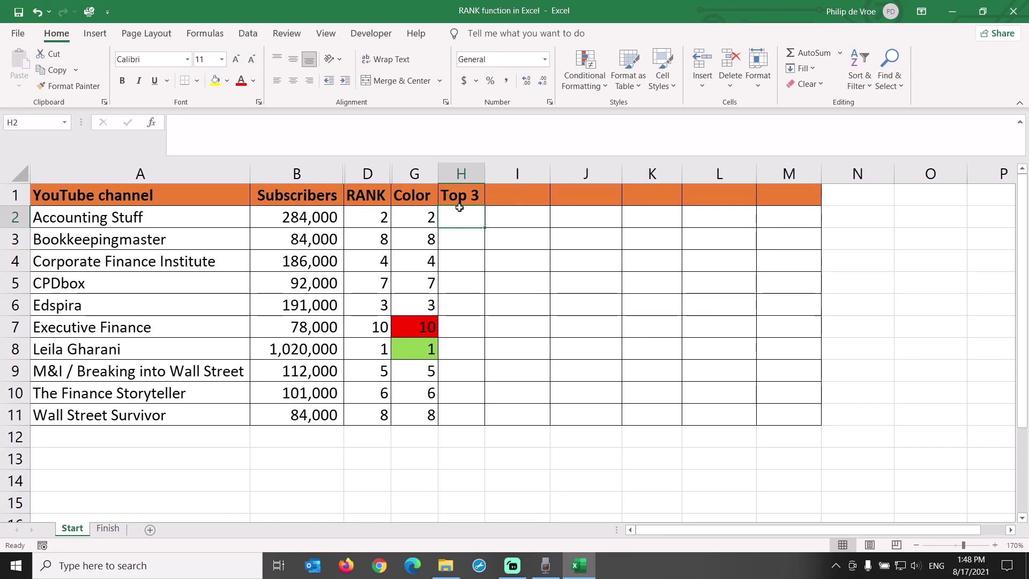
left_click(839, 52)
left_click(837, 168)
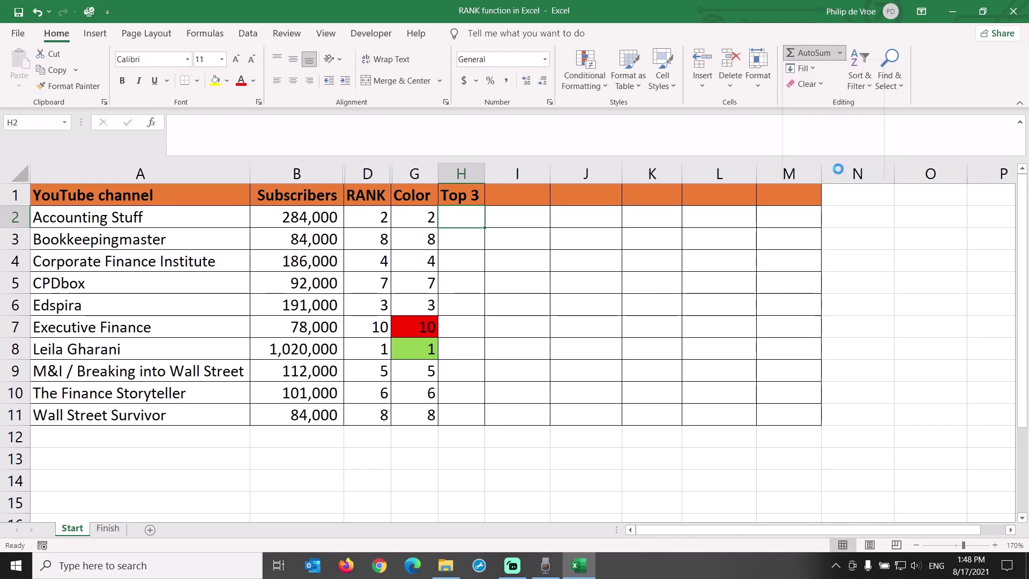
type("if")
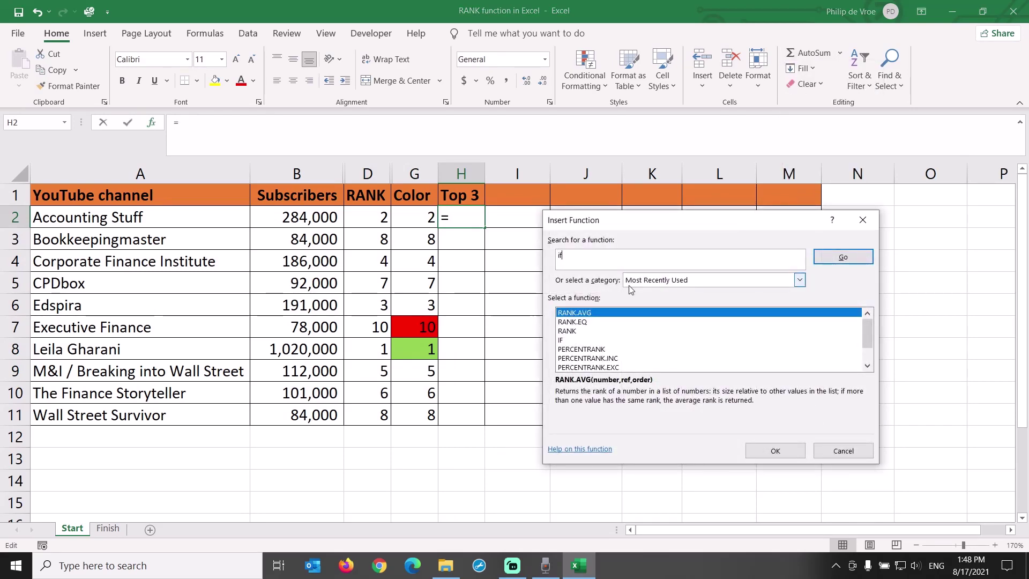
key("Return")
left_click(776, 450)
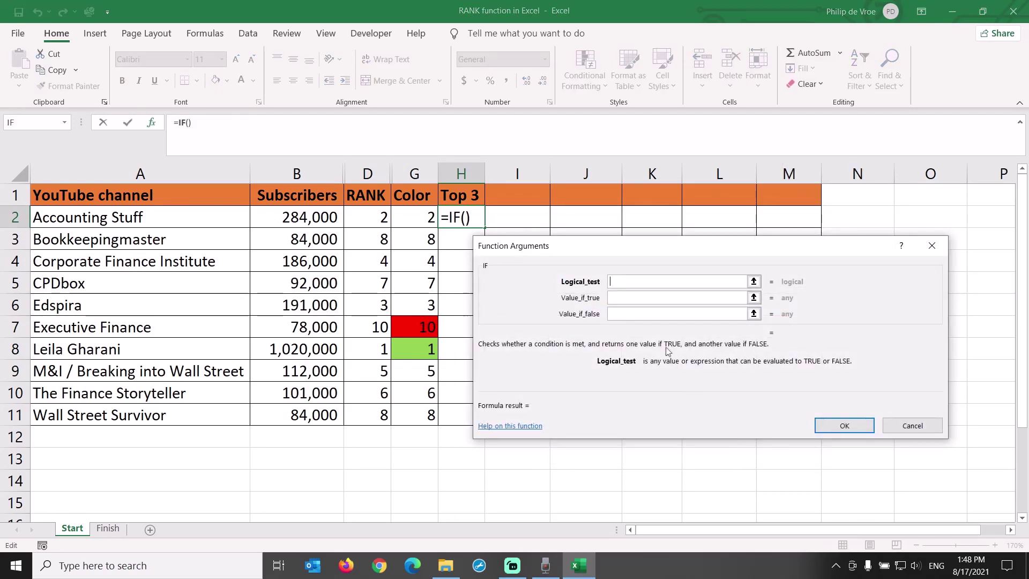
Step: Set the IF function's logical test to rank(b2,$b$2:$B$11)<4
type("rank")
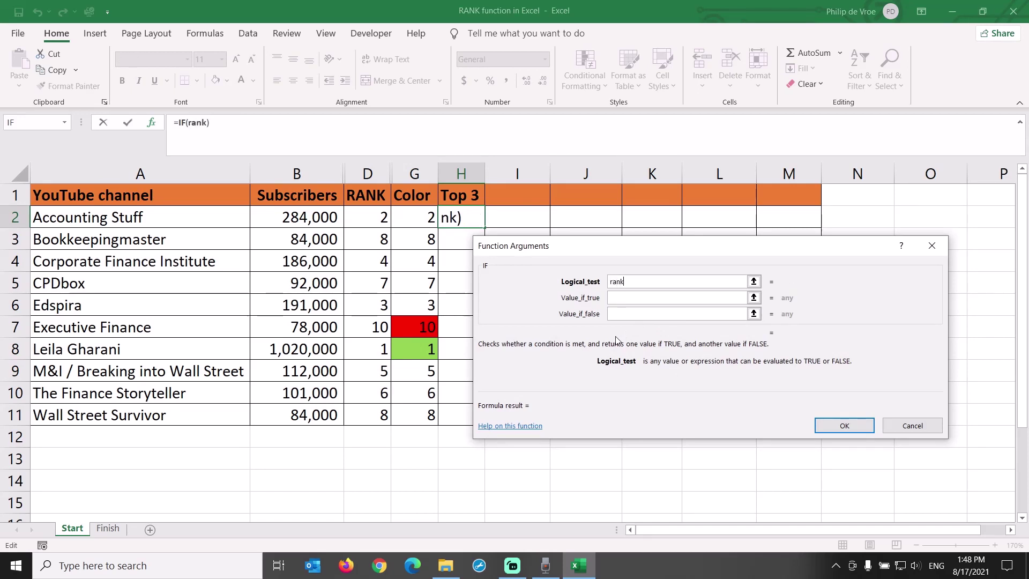
type("(b2")
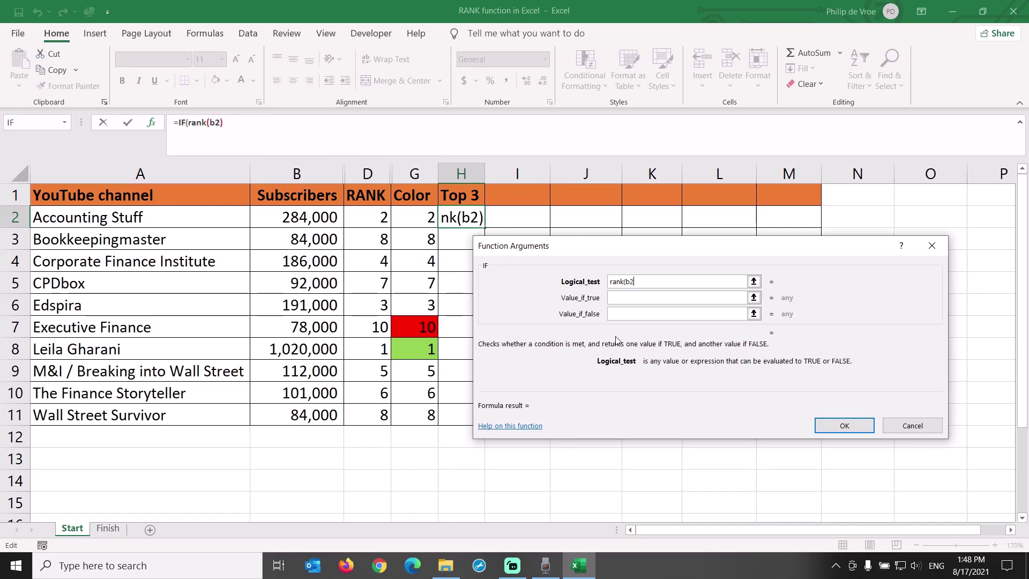
type(",$b$2:$")
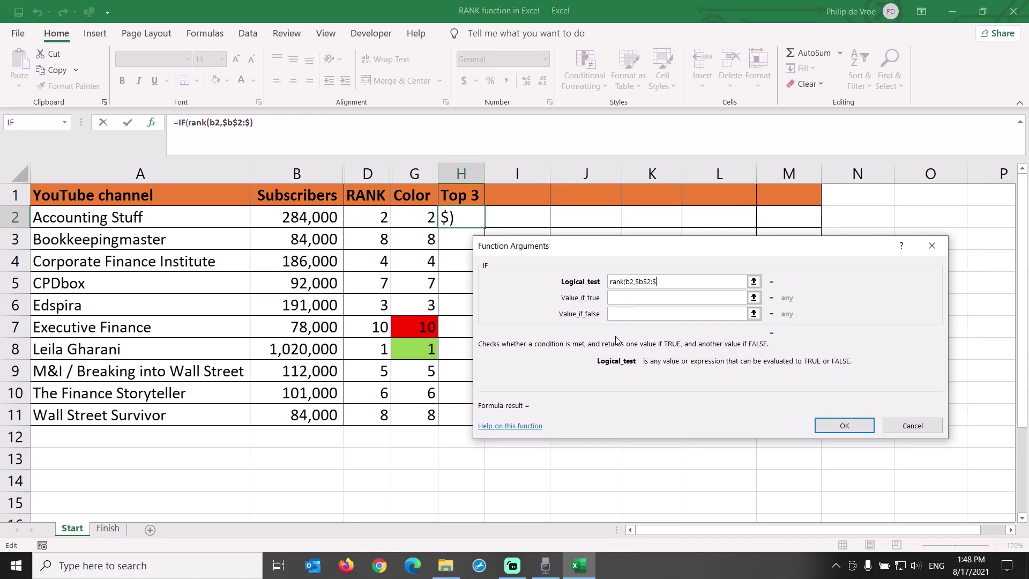
type("B$11)<4")
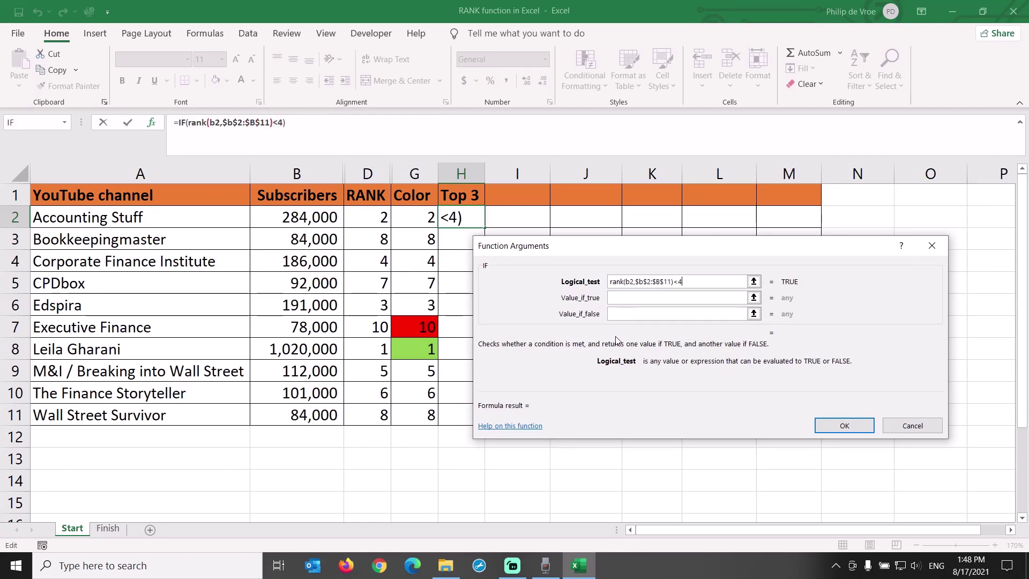
Step: Copy rank(b2,$b$2:$B$11) from the logical test and use it as the IF function's value if true
left_click(636, 300)
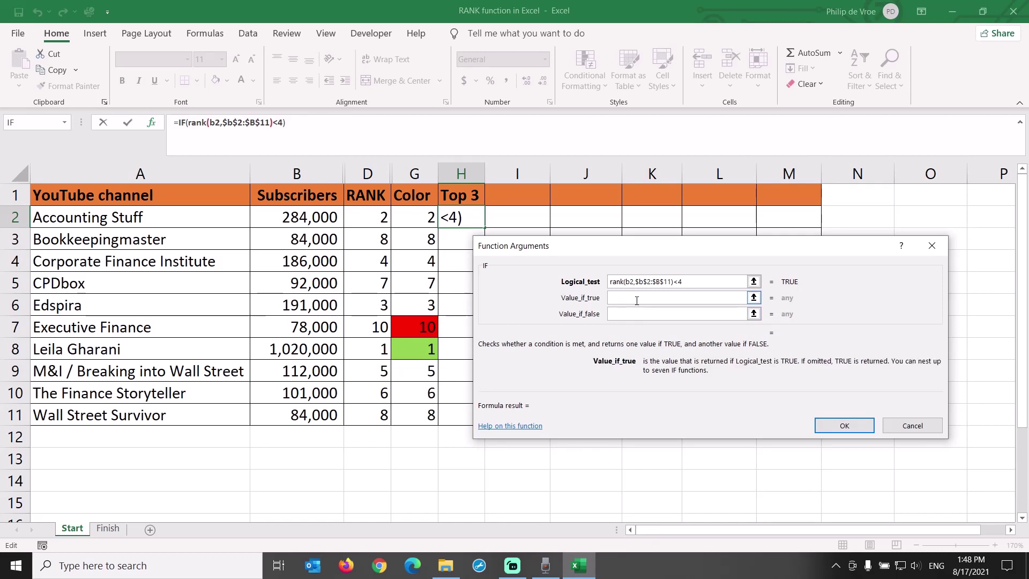
left_click(627, 283)
left_click_drag(611, 282, 673, 282)
key("ctrl+c")
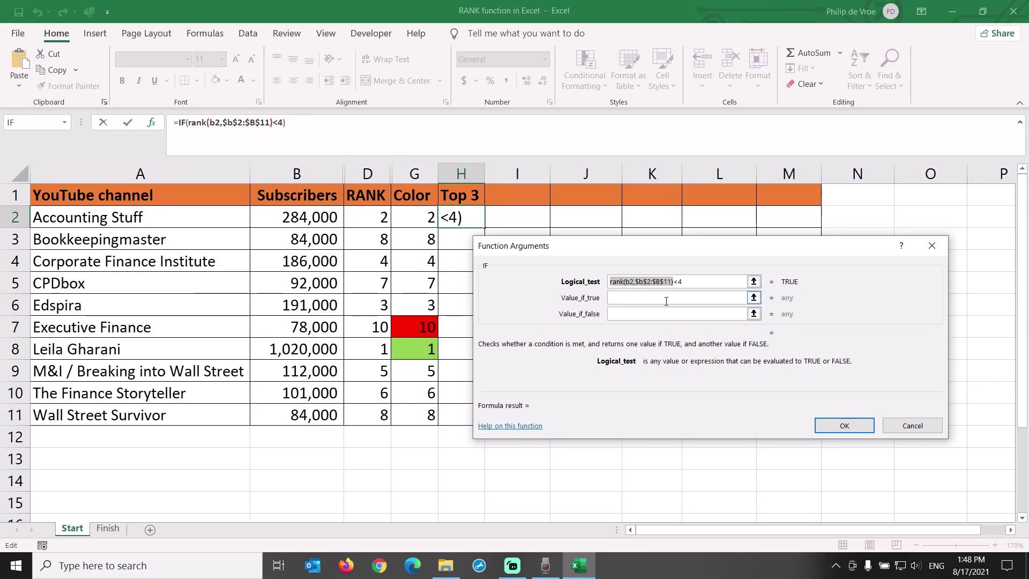
left_click(670, 298)
key("ctrl+v")
Step: Set the IF function's value if false to the empty text "" and fill the formula down to H11
left_click(659, 314)
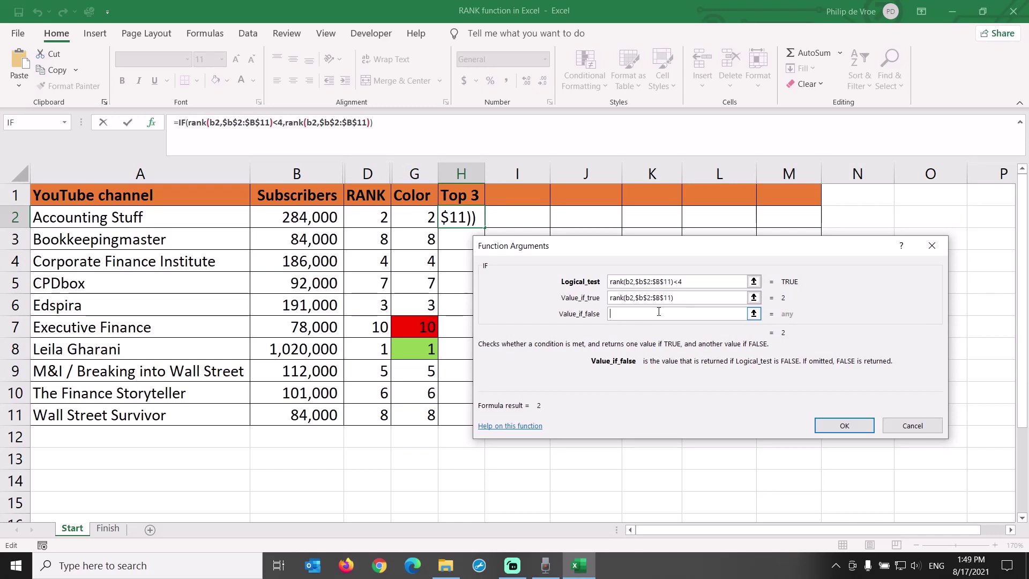
type("\"\"")
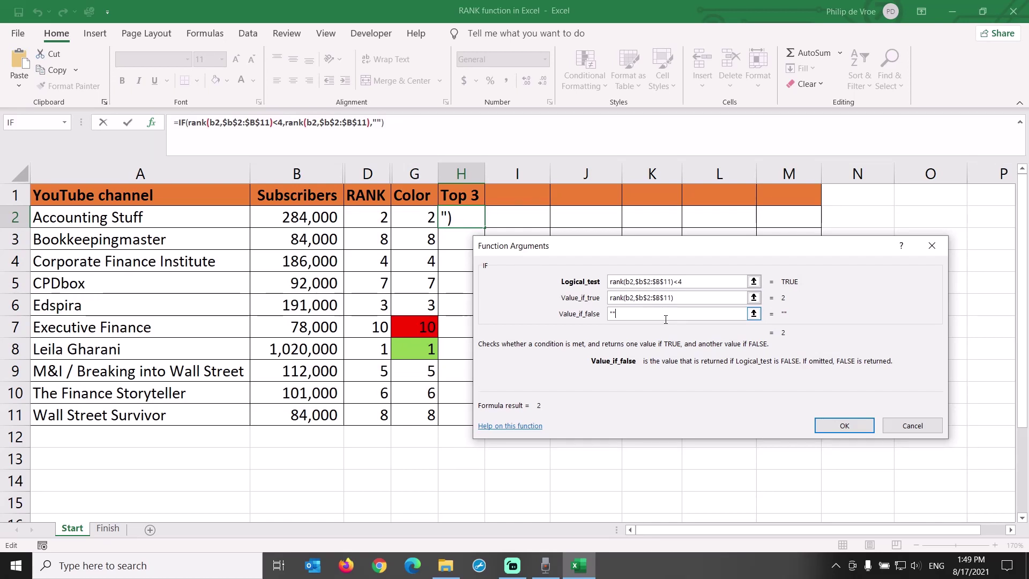
left_click(841, 427)
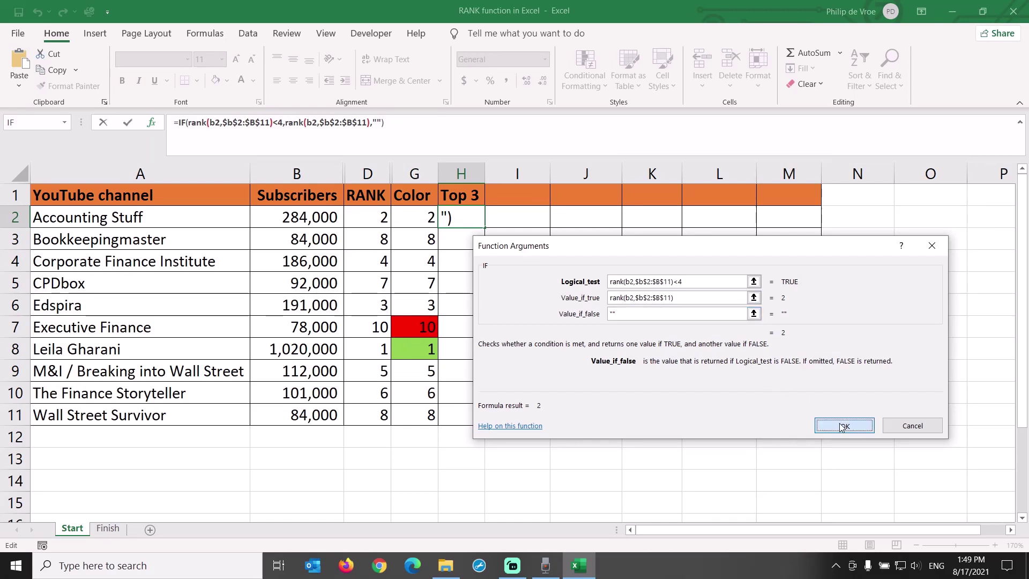
double_click(486, 226)
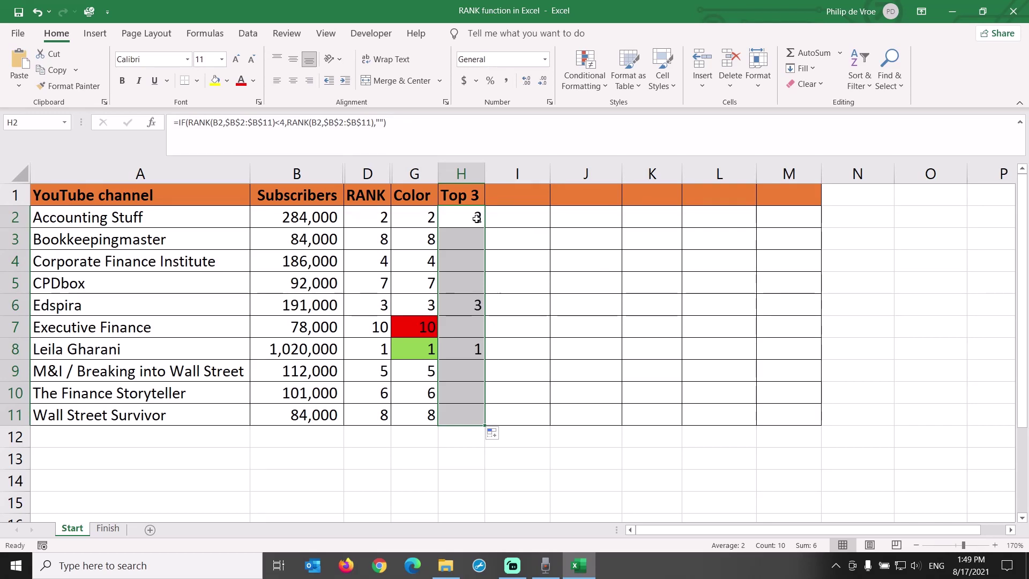
left_click(475, 306)
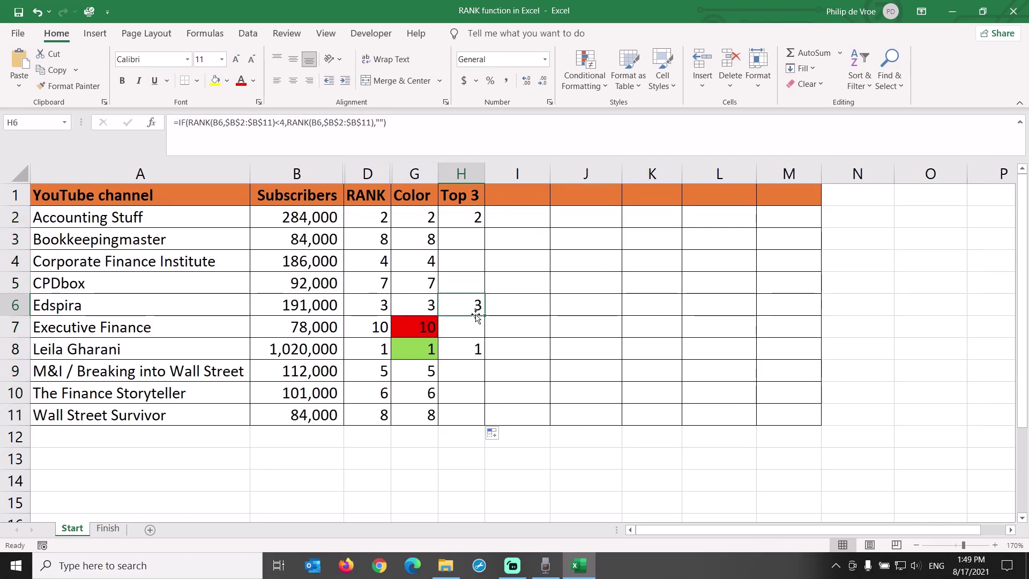
left_click(472, 348)
left_click(466, 302)
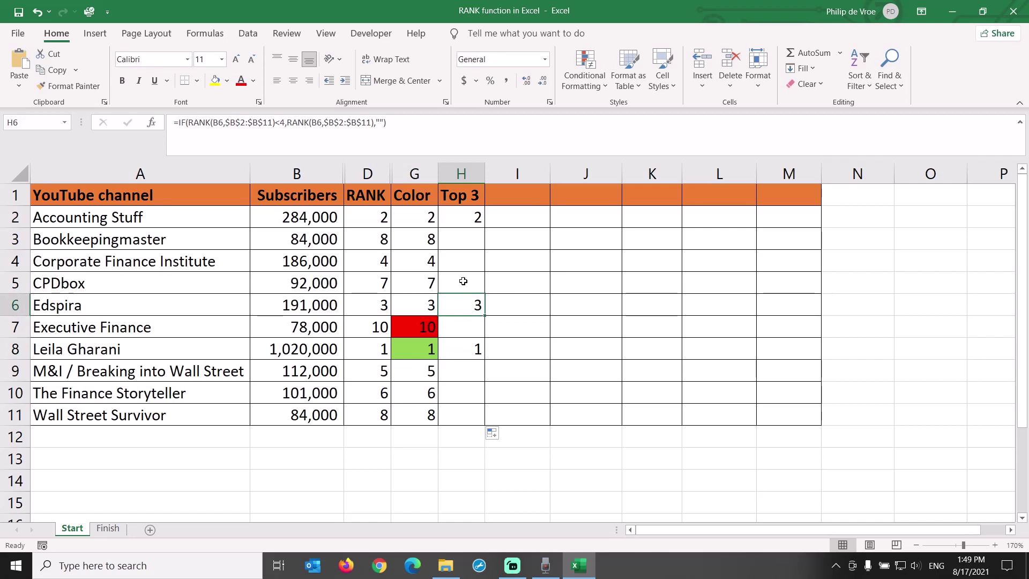
left_click(464, 218)
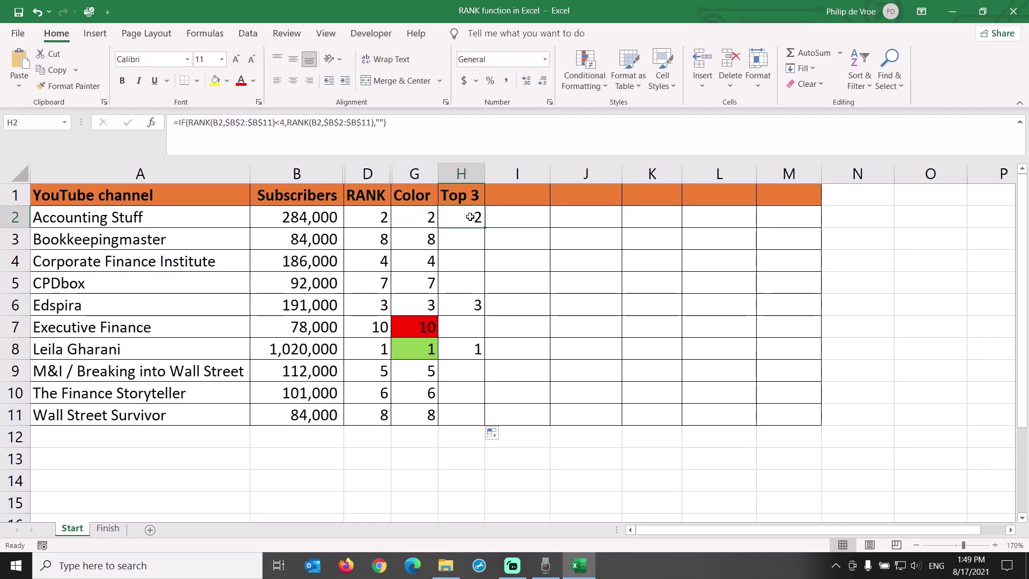
Step: Enter the header Smallest in I1 and hide the Color and Top 3 columns G and H
left_click(515, 197)
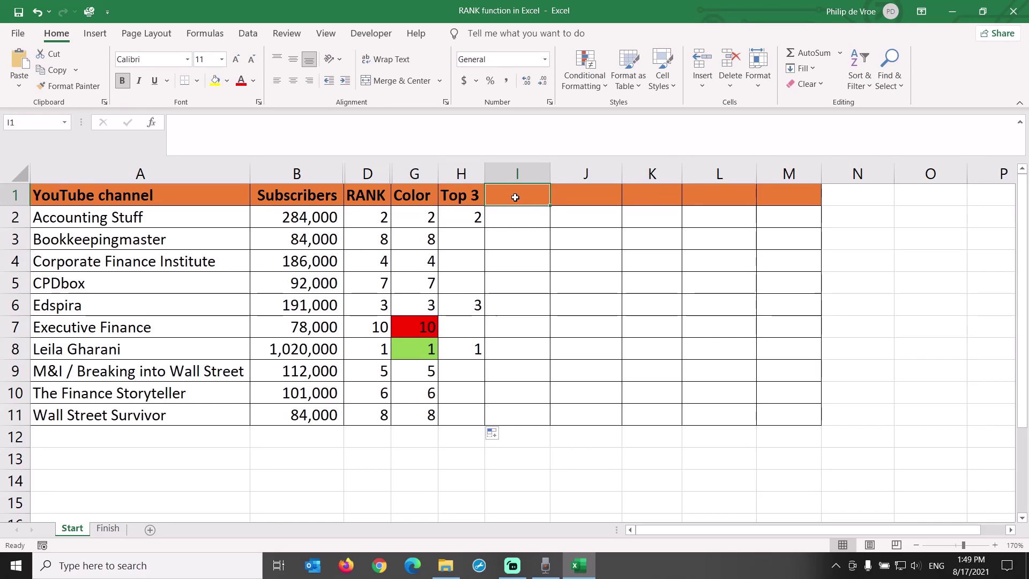
type("Smallest")
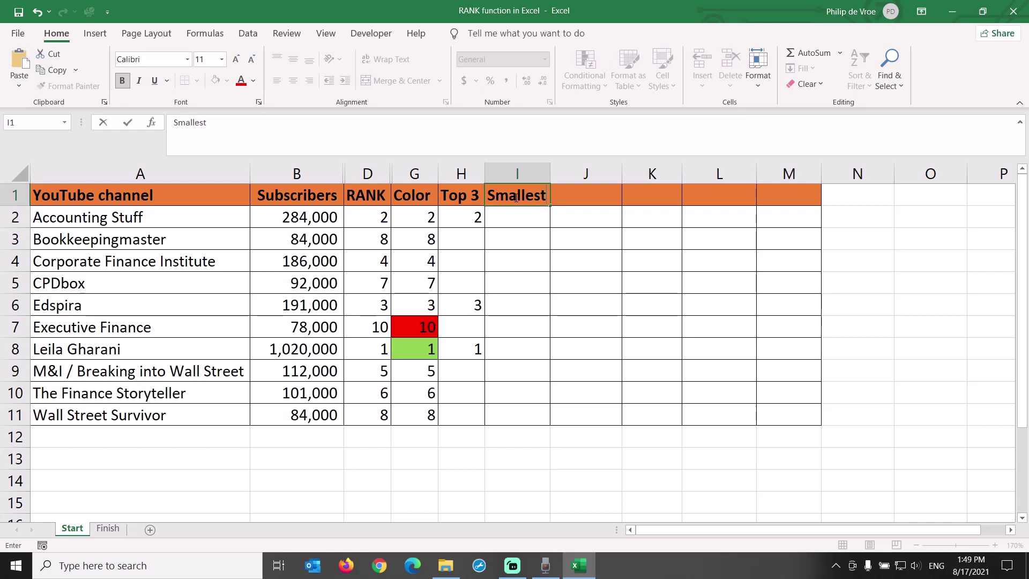
key("Return")
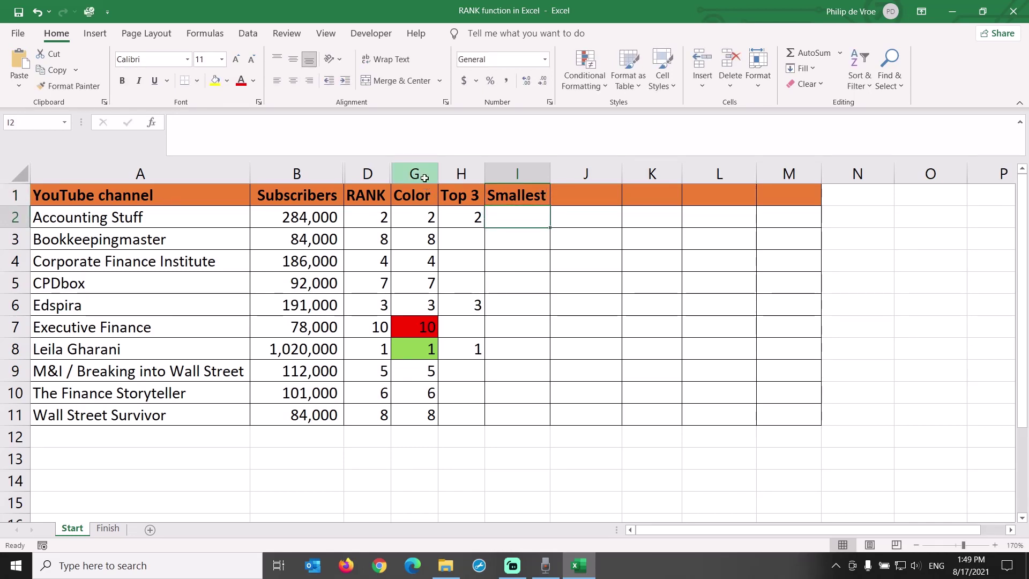
left_click_drag(415, 174, 460, 174)
right_click(460, 174)
left_click(485, 386)
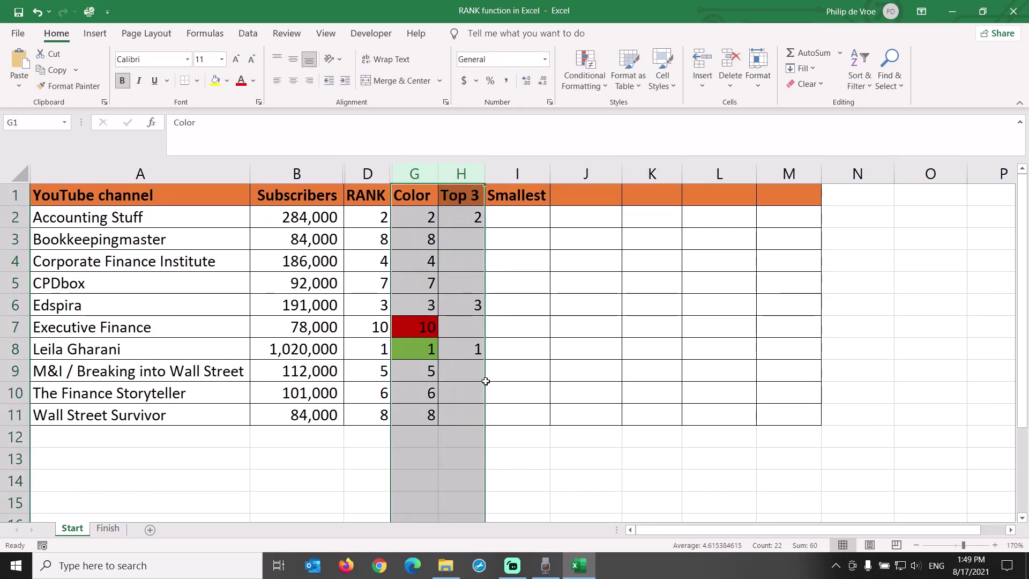
Step: Insert a RANK function in I2 with B2 as the number and the absolute range $B$2:$B$11 as the reference
left_click(436, 218)
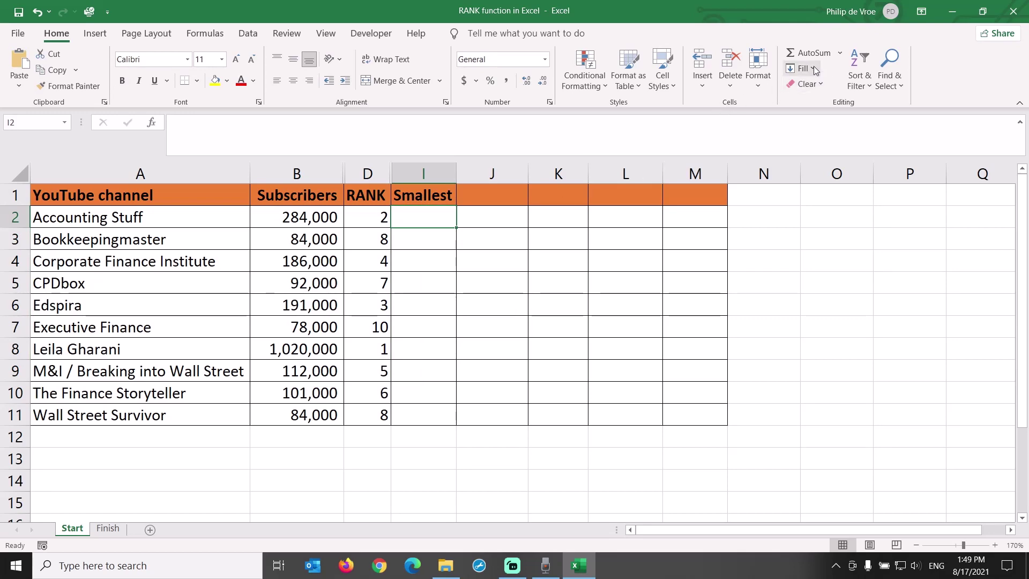
left_click(840, 53)
left_click(828, 148)
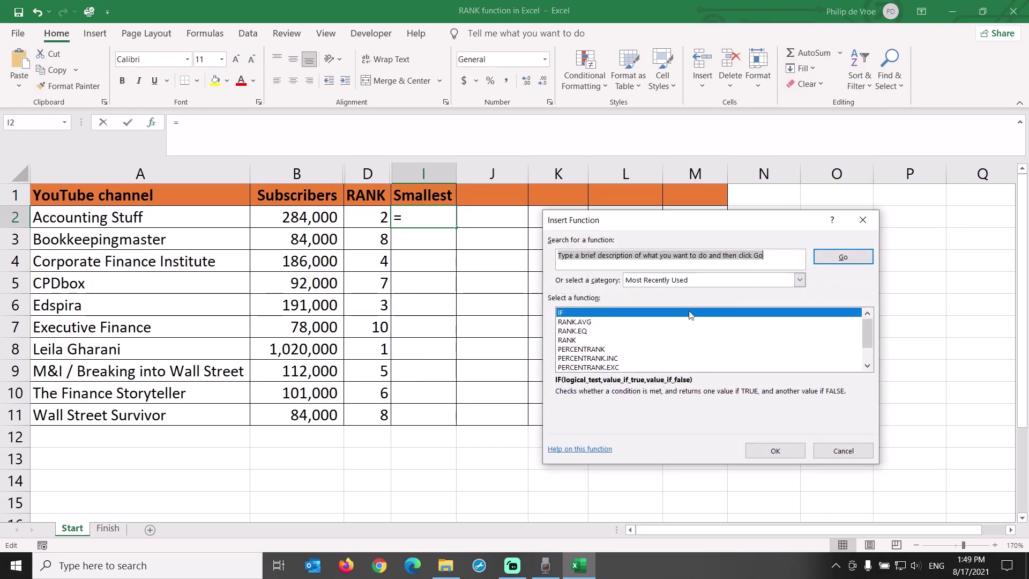
left_click(635, 340)
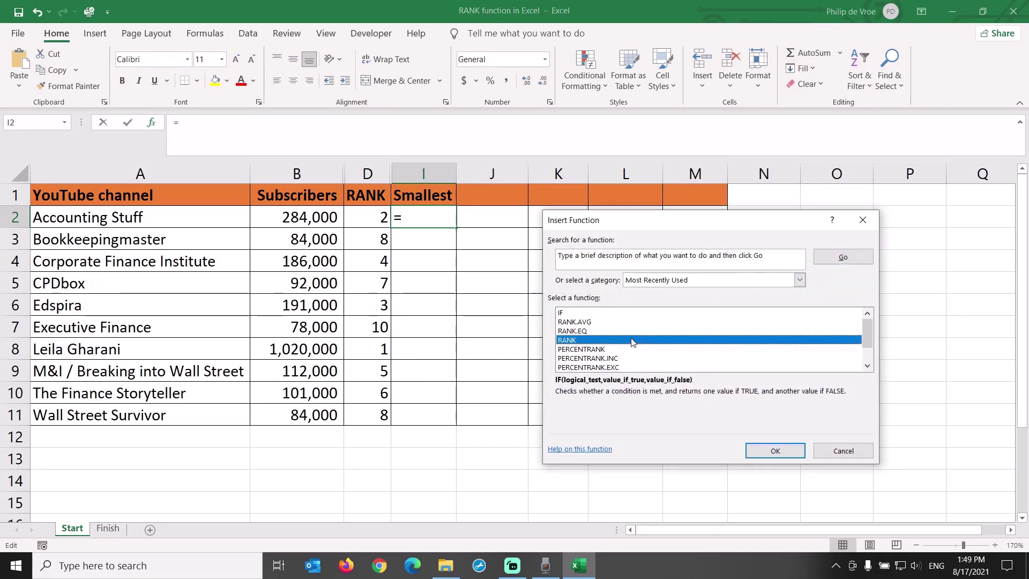
left_click(771, 451)
left_click(323, 221)
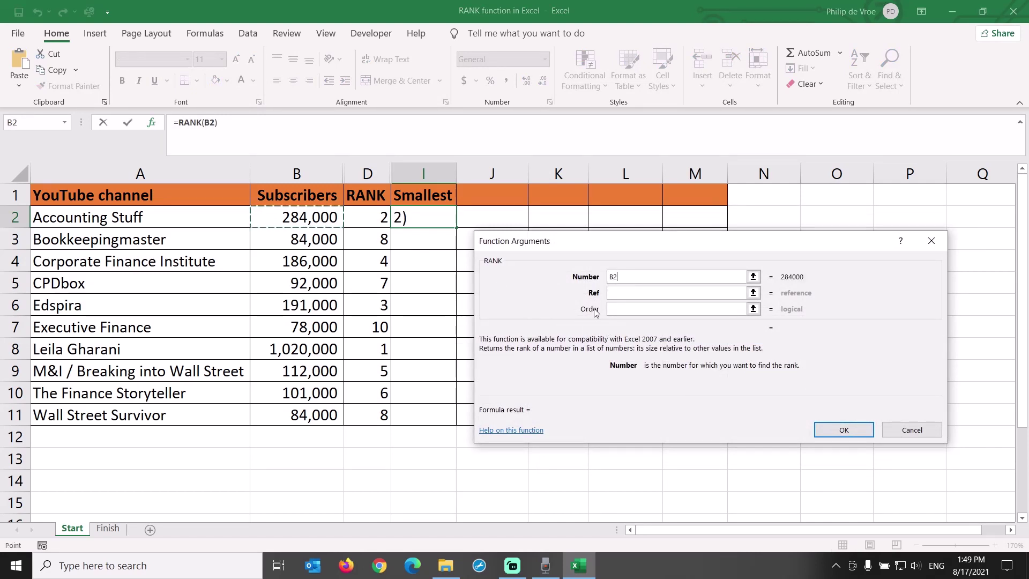
key("Tab")
left_click(327, 219)
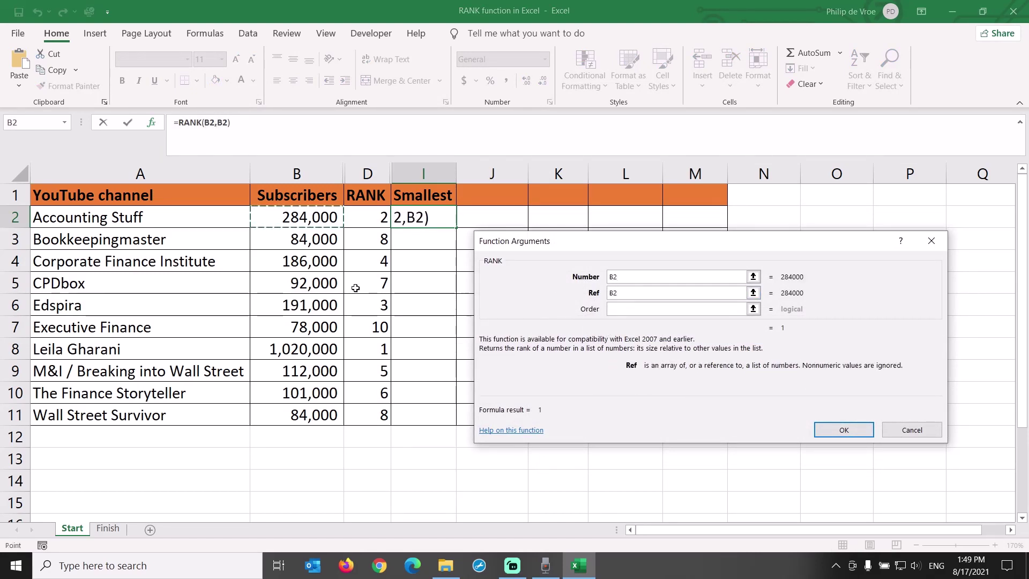
key("ctrl+shift+Down")
key("F4")
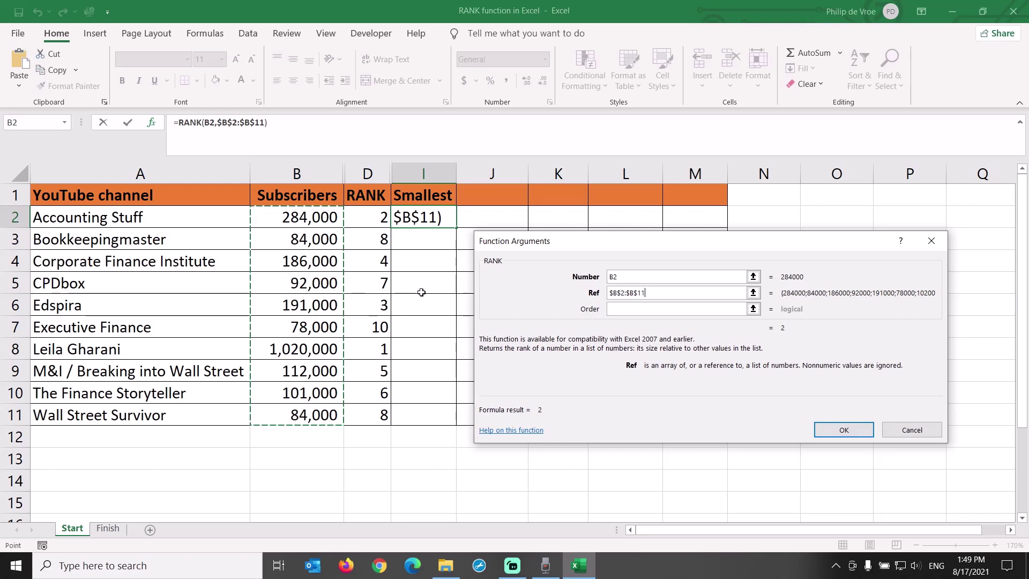
Step: Set the RANK function's order to 1 for ascending ranking and fill the formula down to I11
left_click(611, 278)
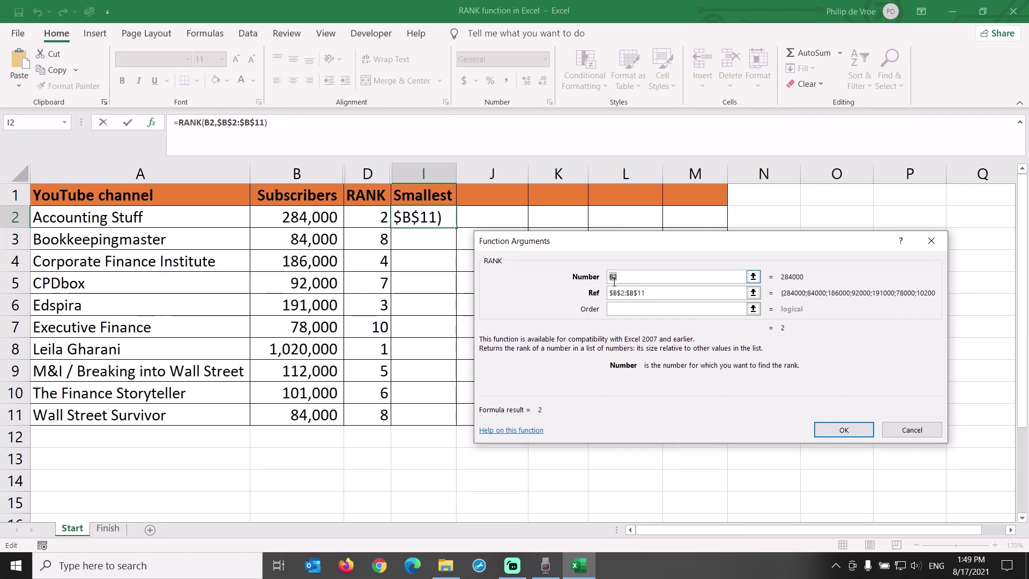
left_click(620, 310)
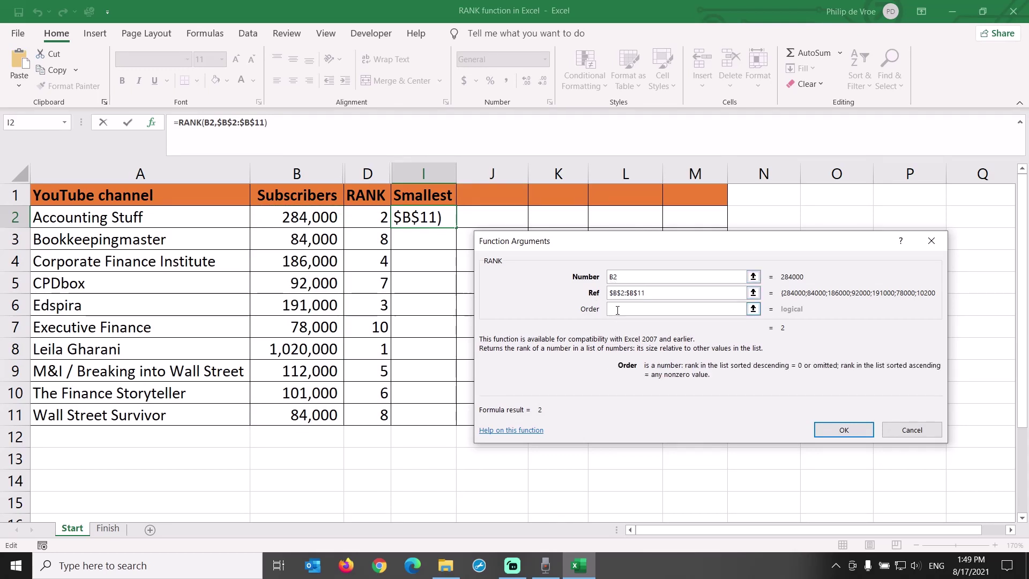
type("1")
left_click(843, 430)
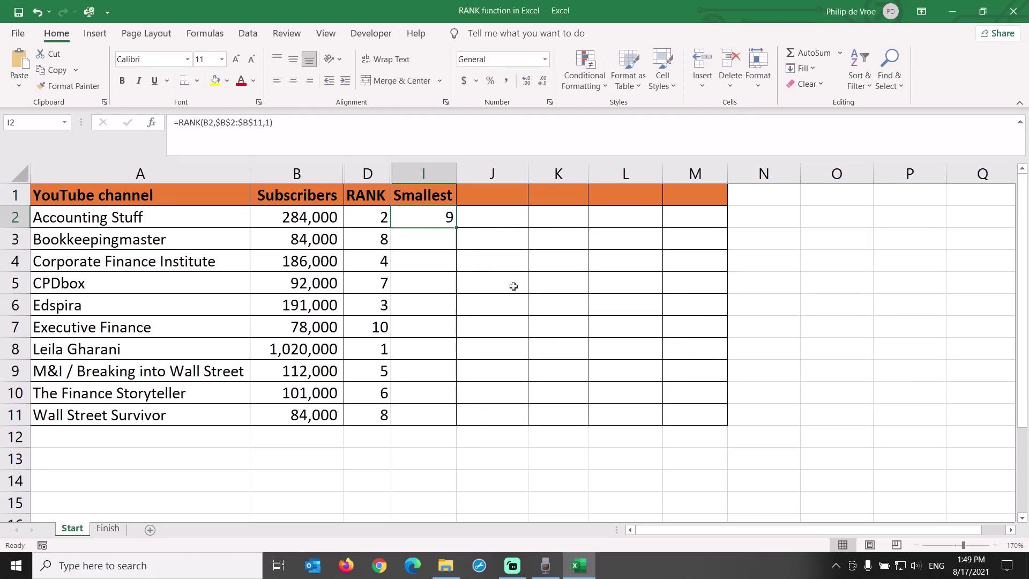
double_click(455, 231)
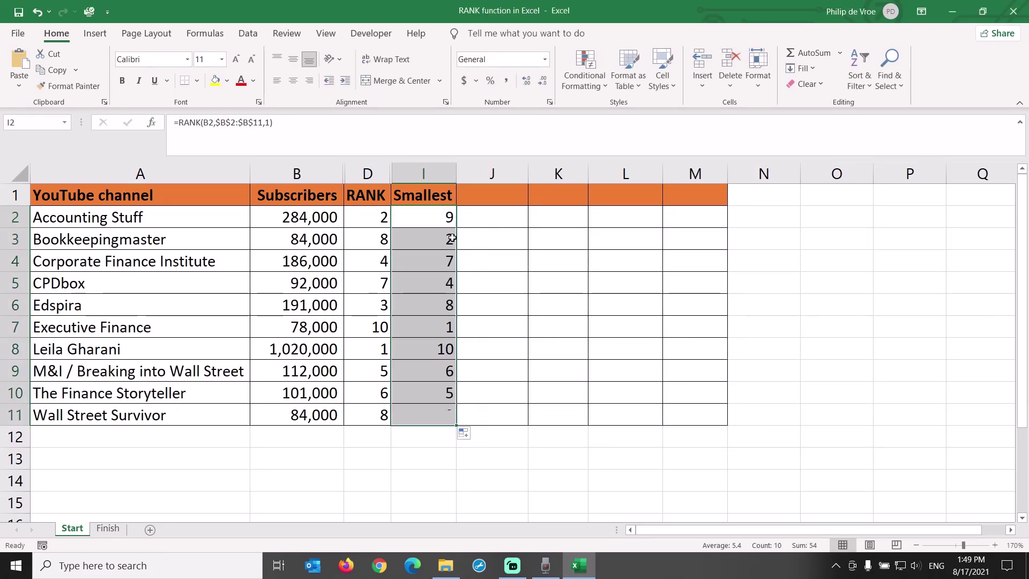
Step: Hide the Smallest column I
left_click(435, 327)
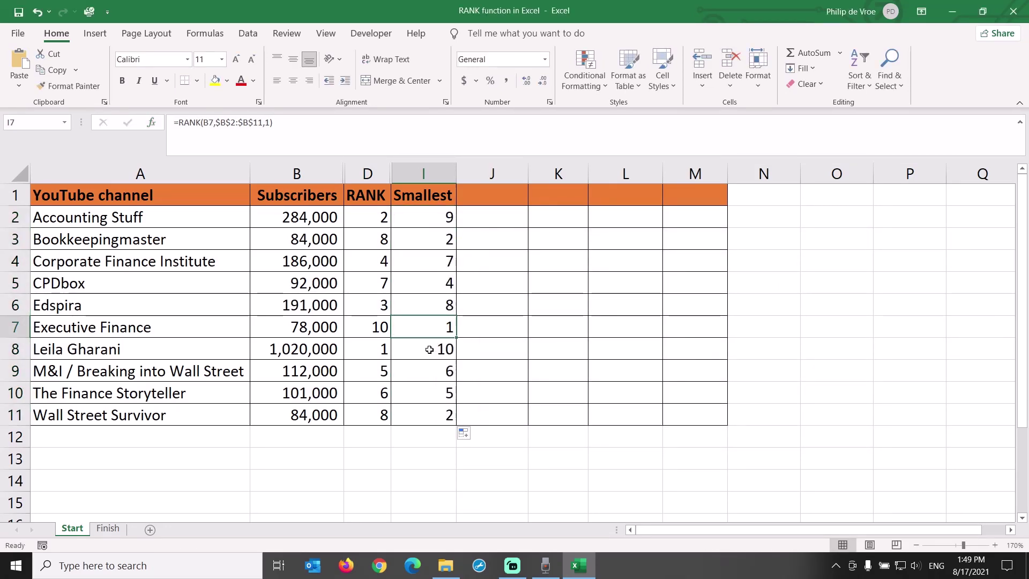
left_click(430, 349)
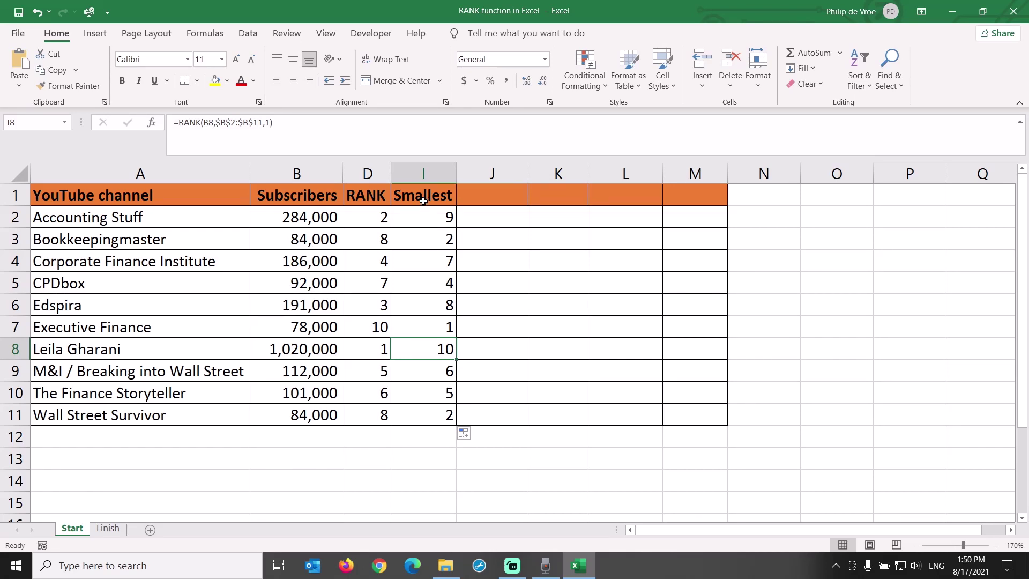
left_click(423, 174)
right_click(423, 173)
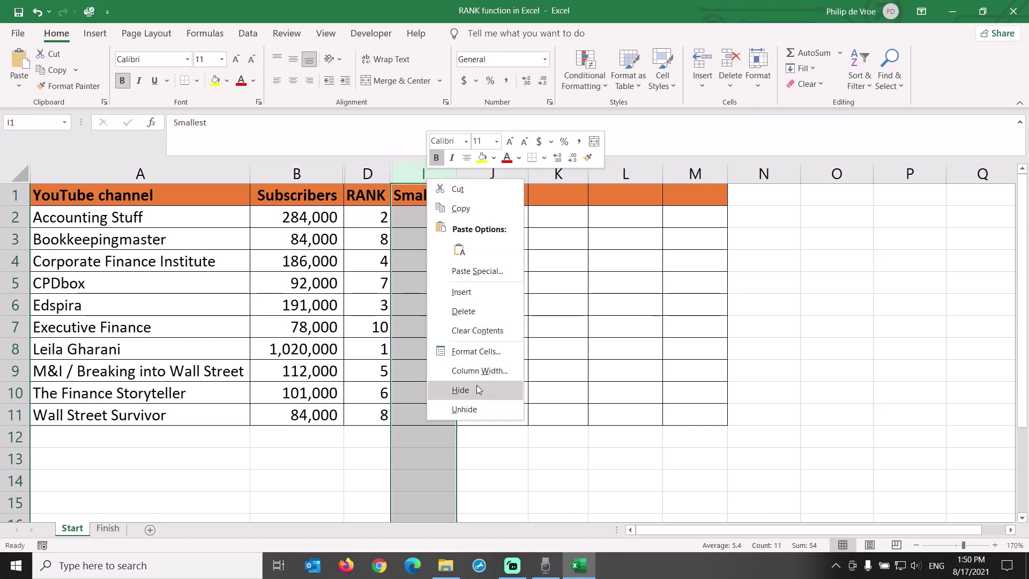
left_click(464, 390)
left_click(431, 198)
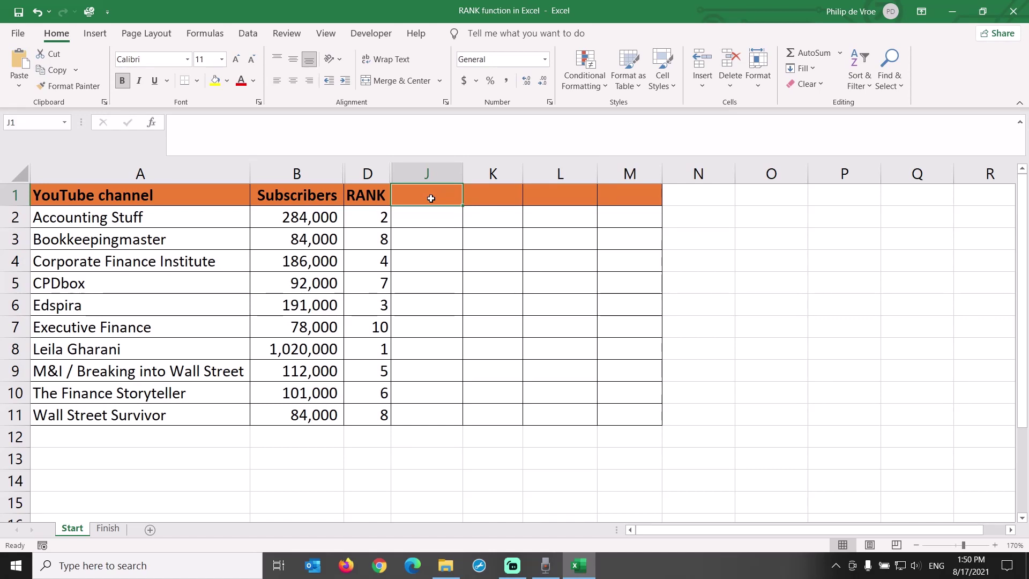
left_click(15, 239)
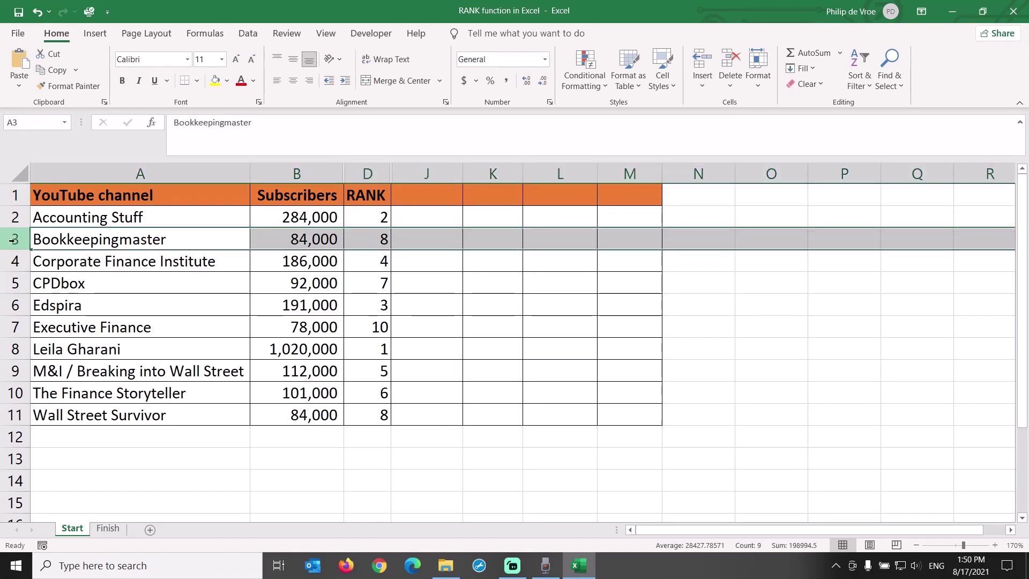
left_click(17, 415, "ctrl")
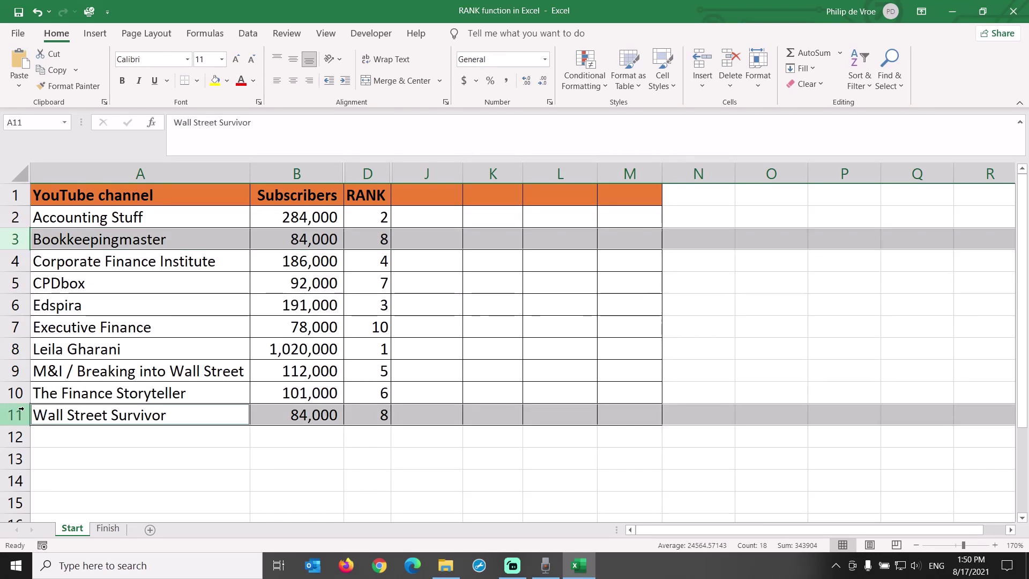
left_click(24, 331)
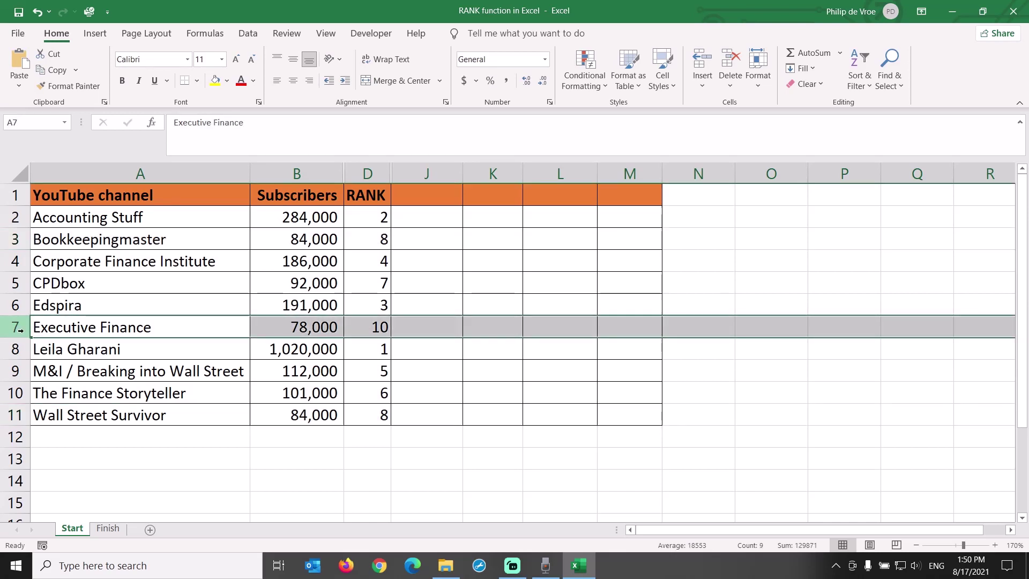
left_click(420, 198)
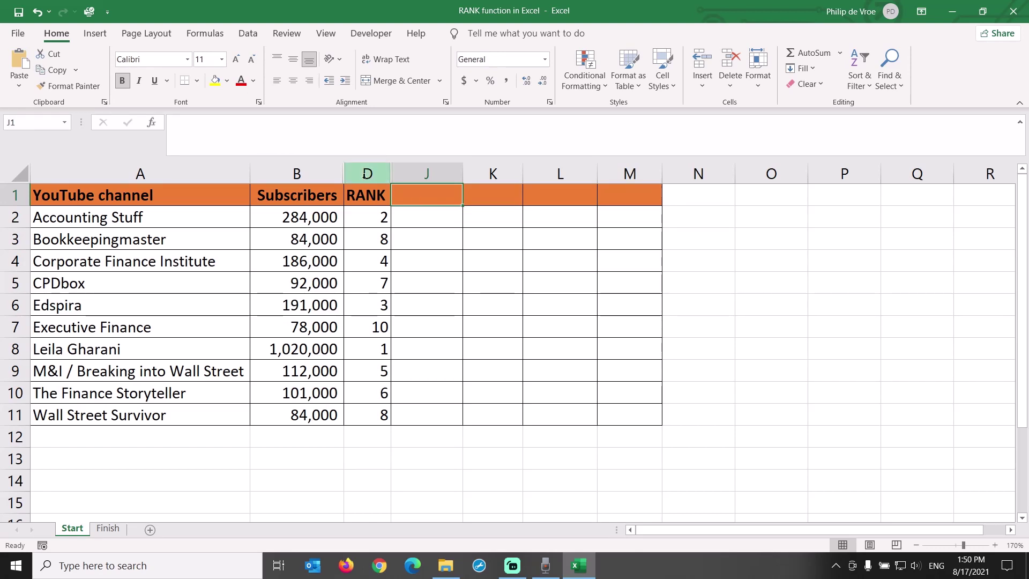
Step: Unhide the Views/mth column C between the Subscribers and RANK columns
left_click_drag(327, 174, 357, 174)
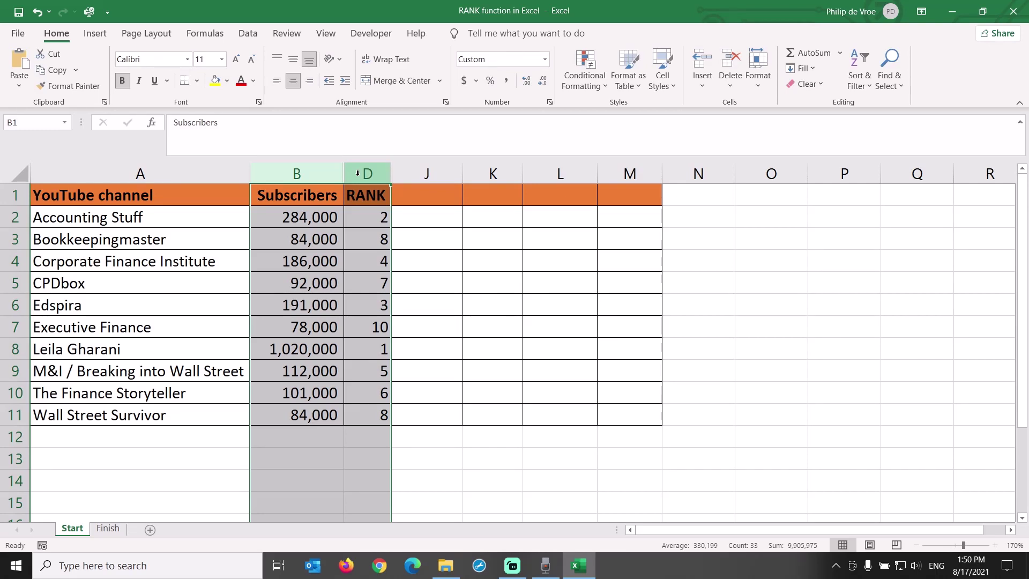
right_click(357, 173)
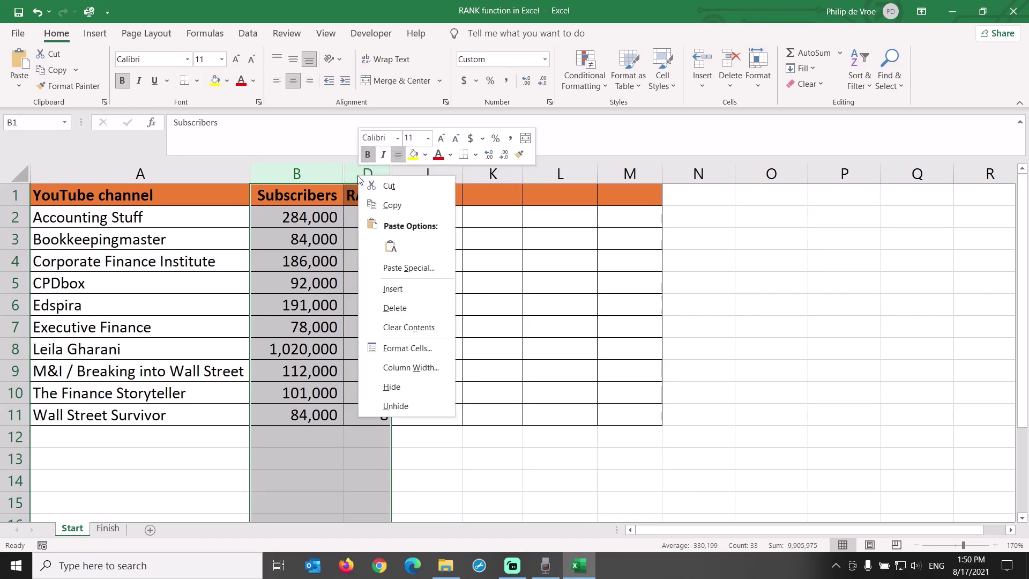
left_click(416, 407)
left_click(389, 306)
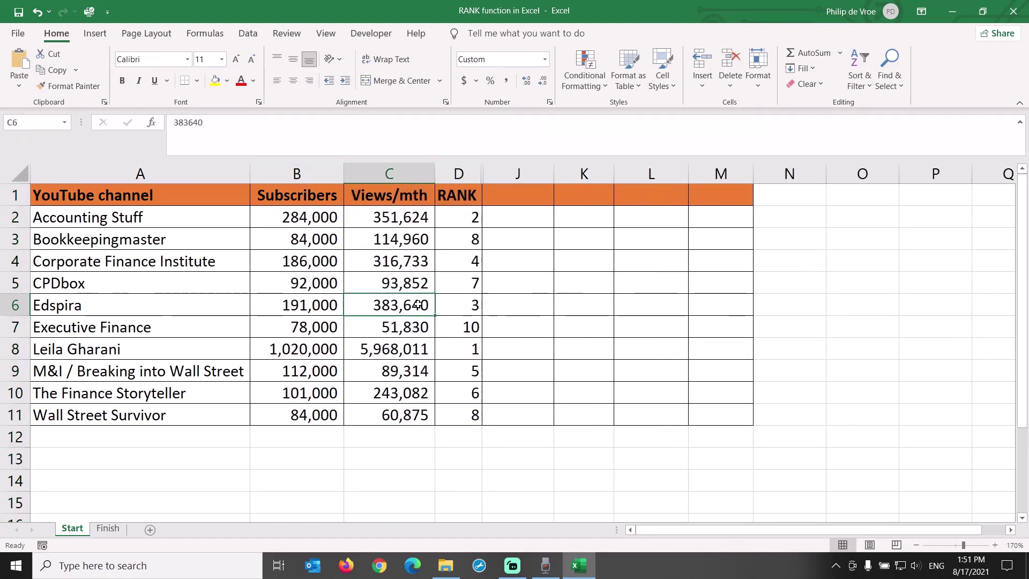
left_click(416, 168)
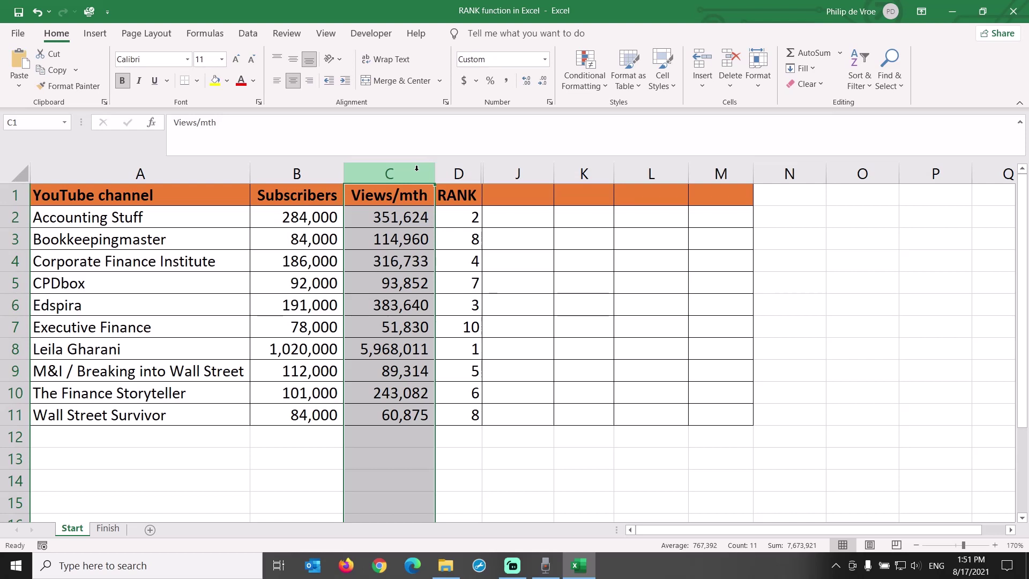
Step: Enter the header TB bonus in J1
left_click(514, 196)
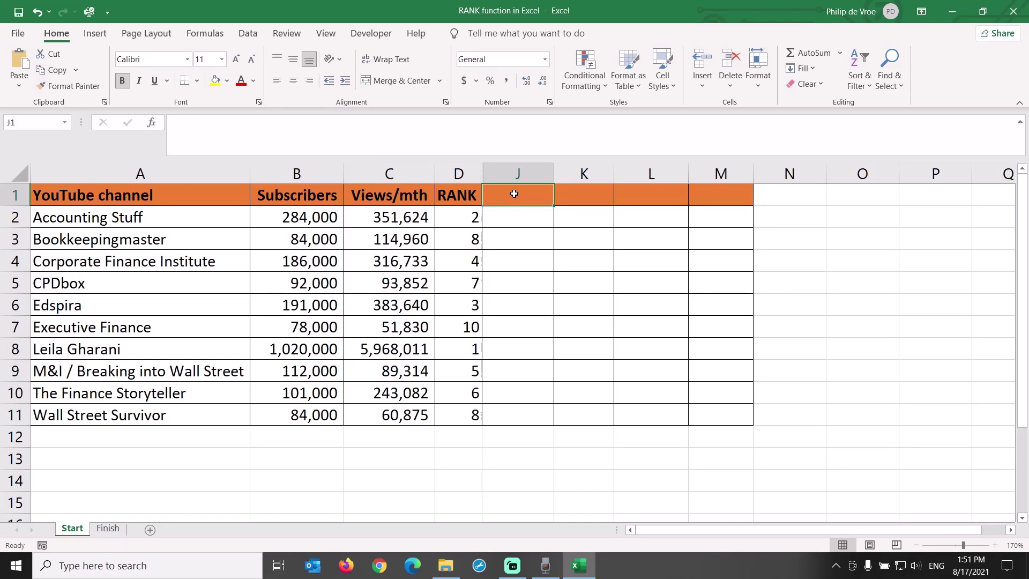
type("TB bonues")
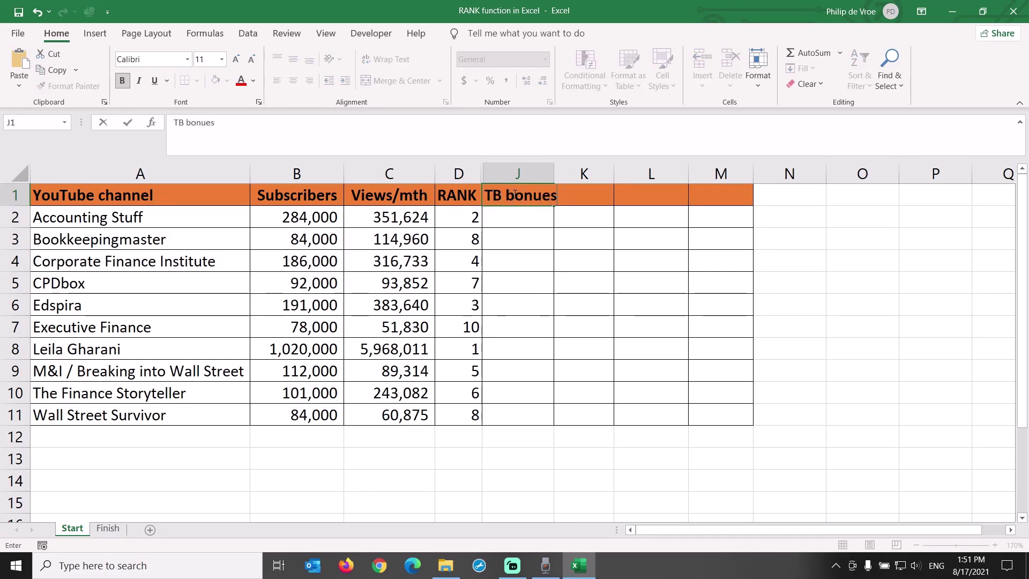
key("Return")
left_click(513, 194)
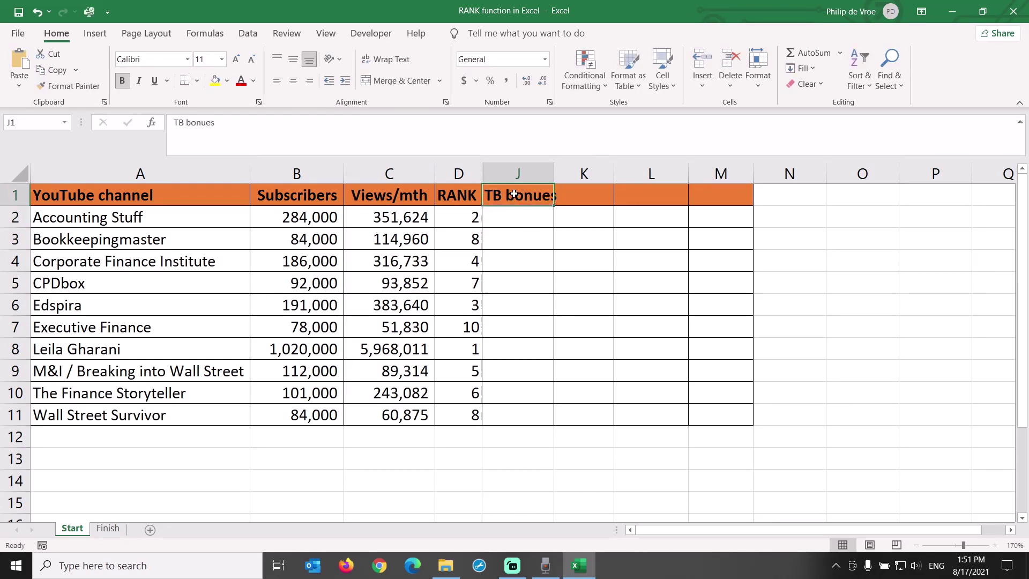
left_click(215, 152)
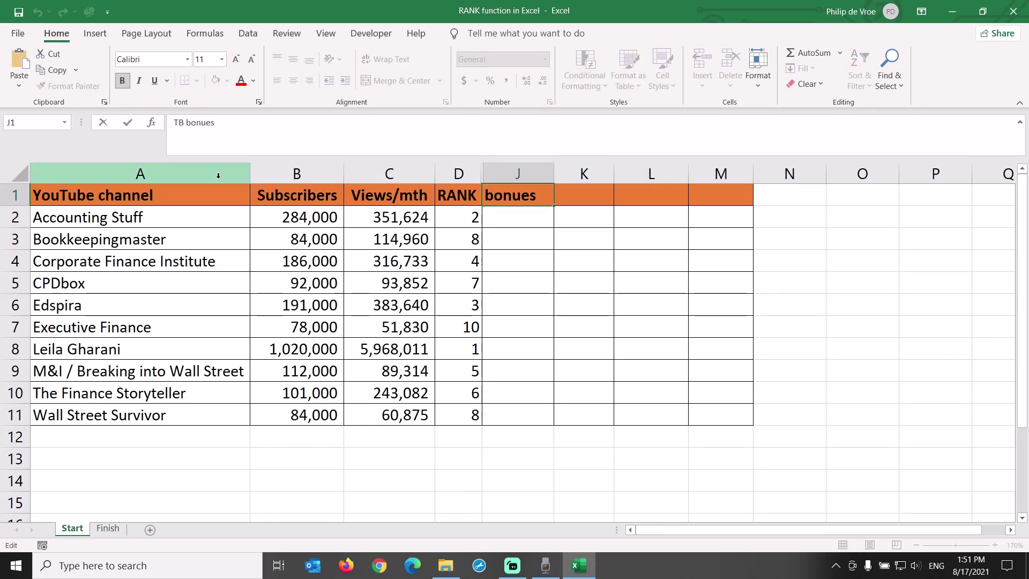
key("BackSpace")
key("Return")
Step: Total the Views/mth values C2:C11 in C12 with AutoSum
left_click(384, 448)
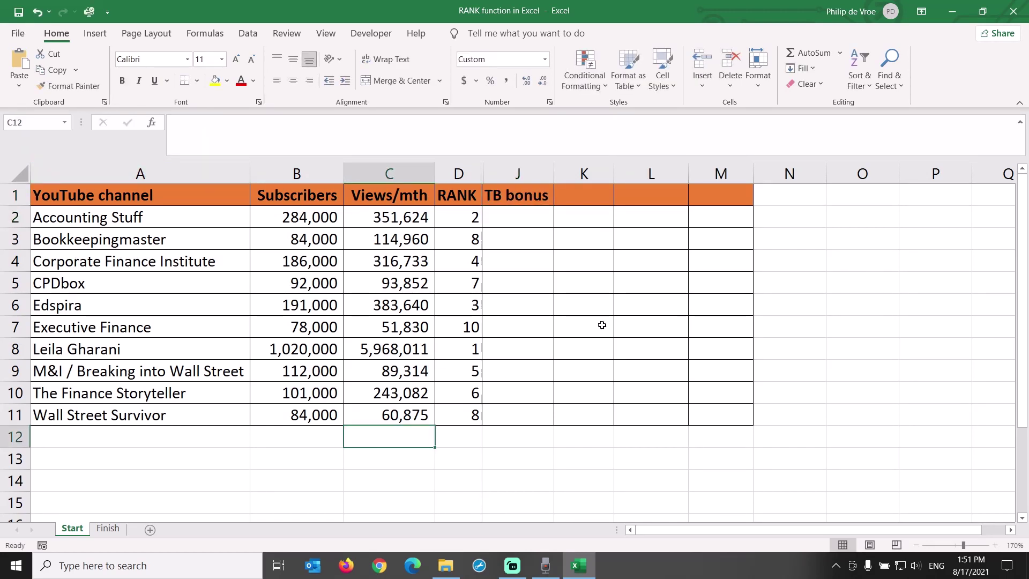
left_click(818, 57)
key("Return")
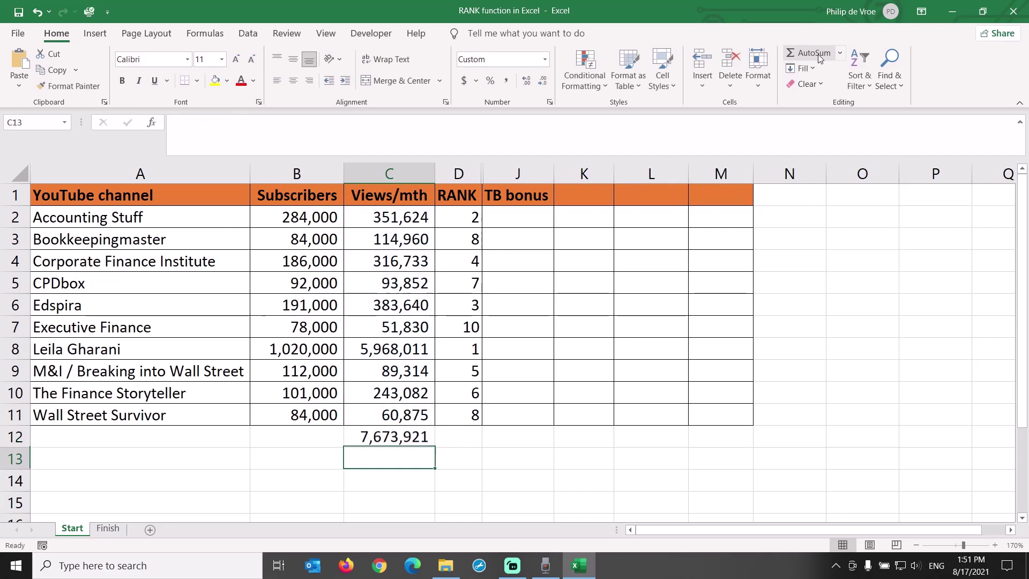
Step: Calculate the TB bonus in J2 with the formula =C2/C$12 and fill it down to J11
key("Up")
left_click(510, 220)
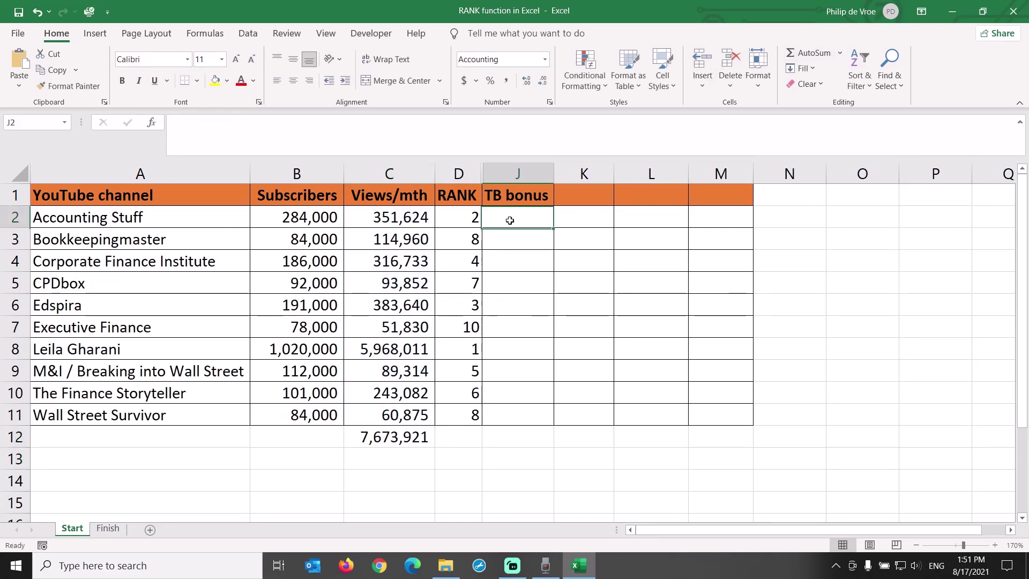
type("=")
left_click(401, 216)
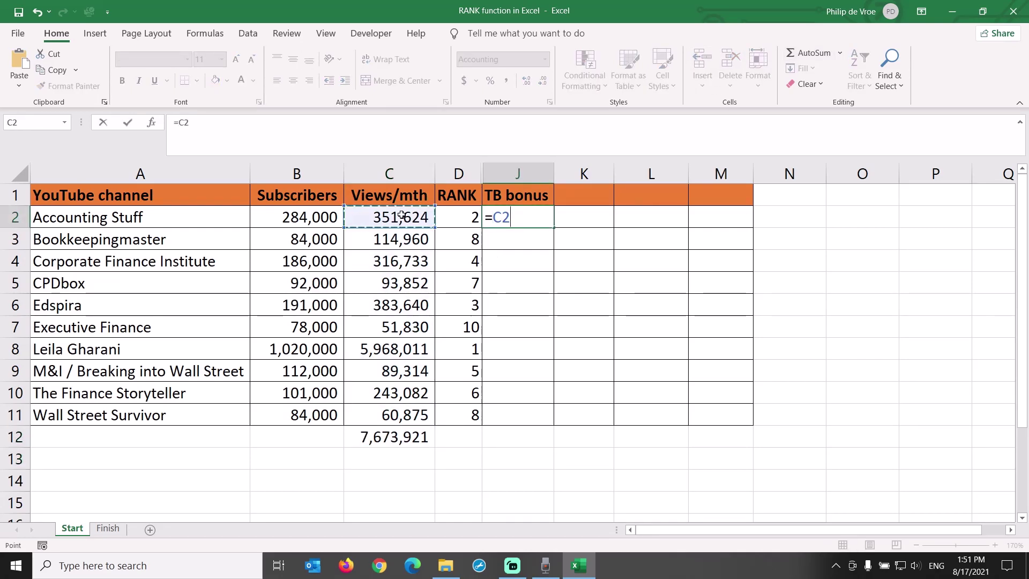
type("/")
left_click(404, 436)
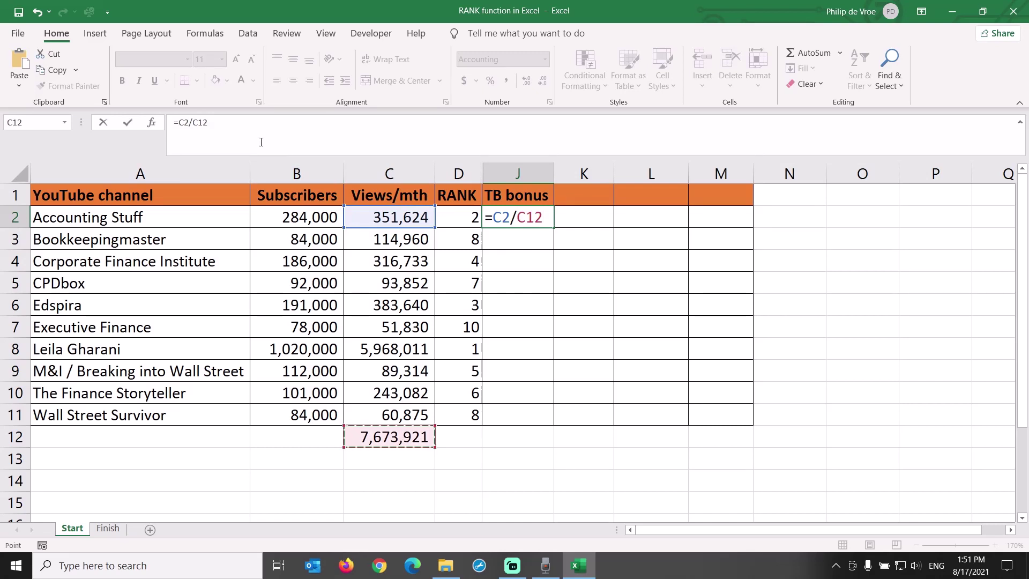
left_click(197, 123)
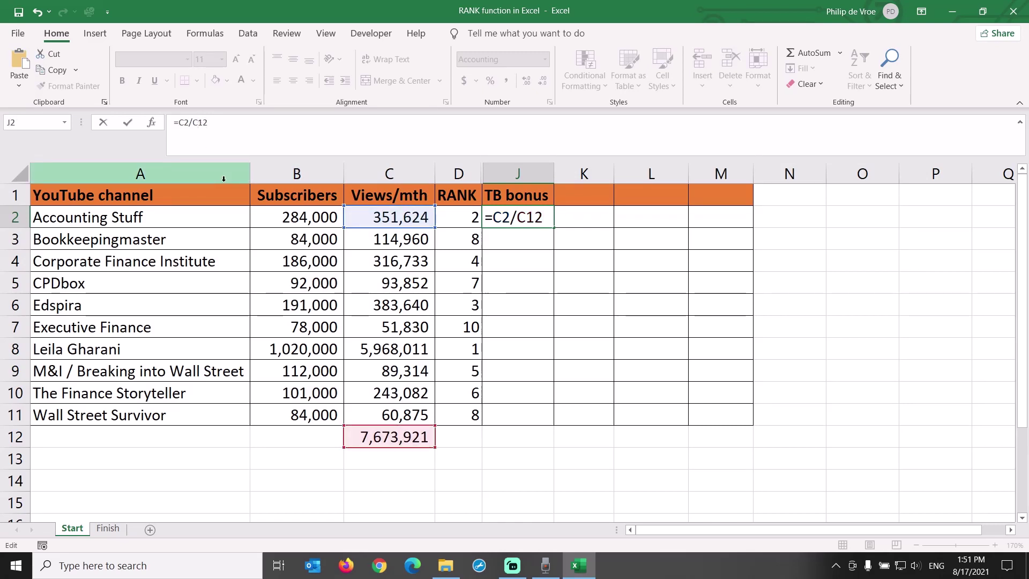
type("$")
key("ctrl+Return")
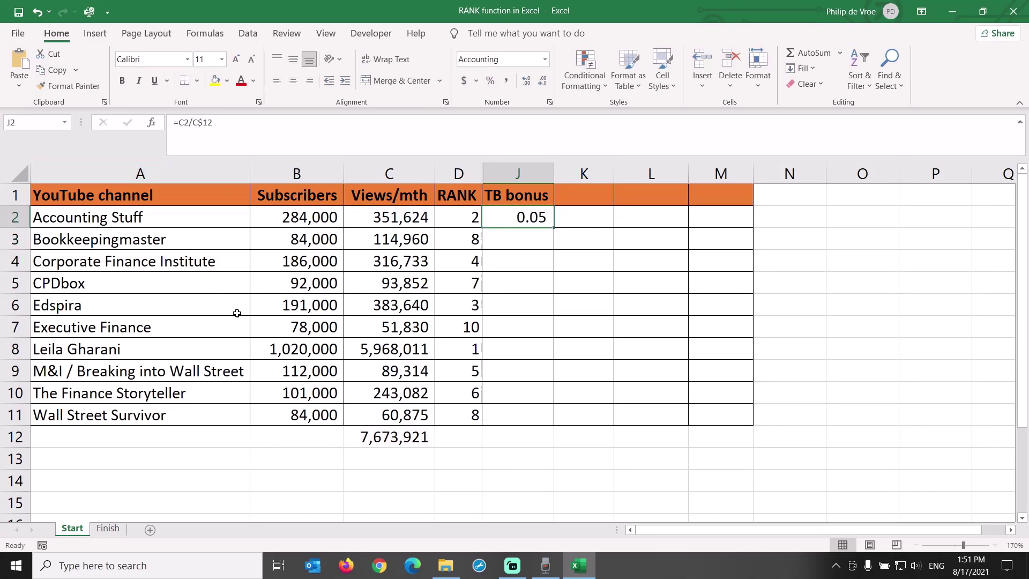
double_click(553, 228)
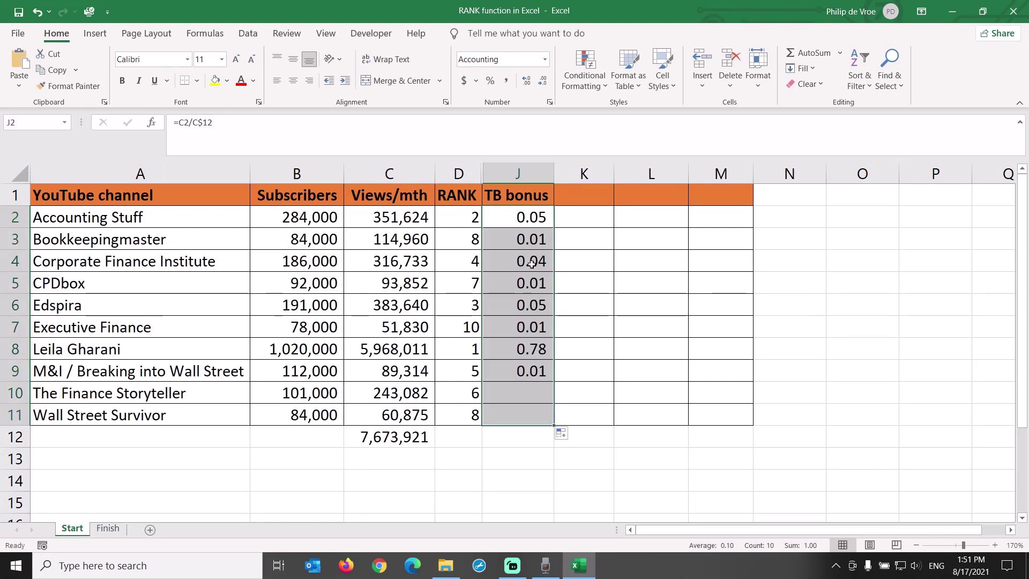
Step: Make the Views/mth total in C12 bold
left_click(411, 434)
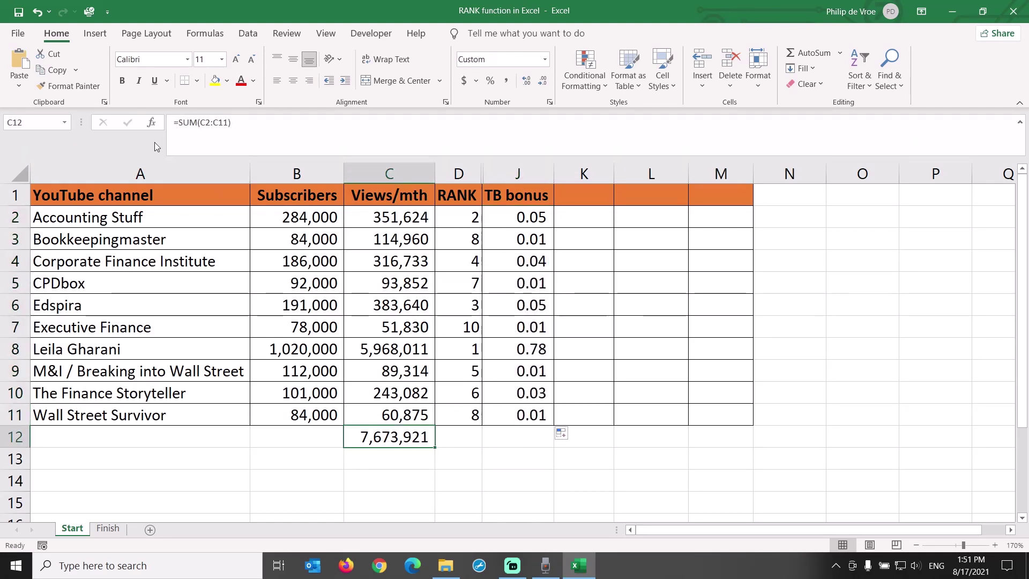
key("ctrl+b")
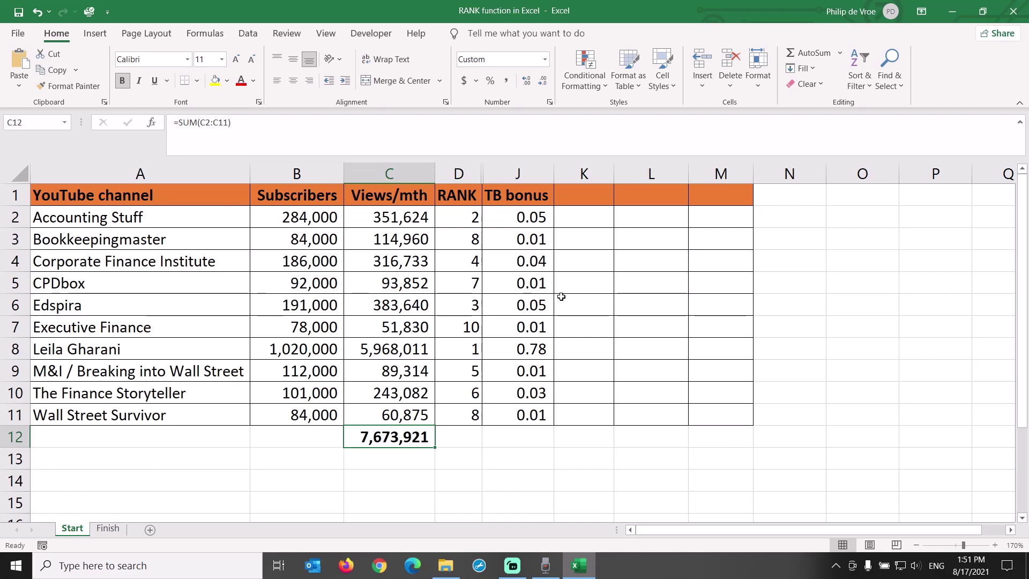
Step: Examine the TB bonus values in J2:J11, comparing rows 2 and 8 and the tied channels in rows 3 and 11
left_click(528, 217)
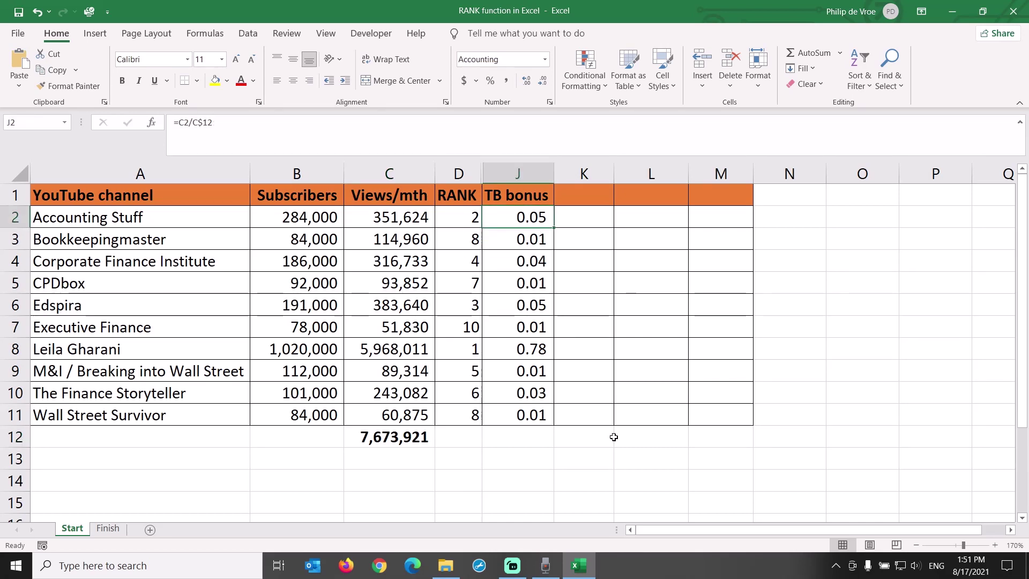
key("ctrl+shift+Down")
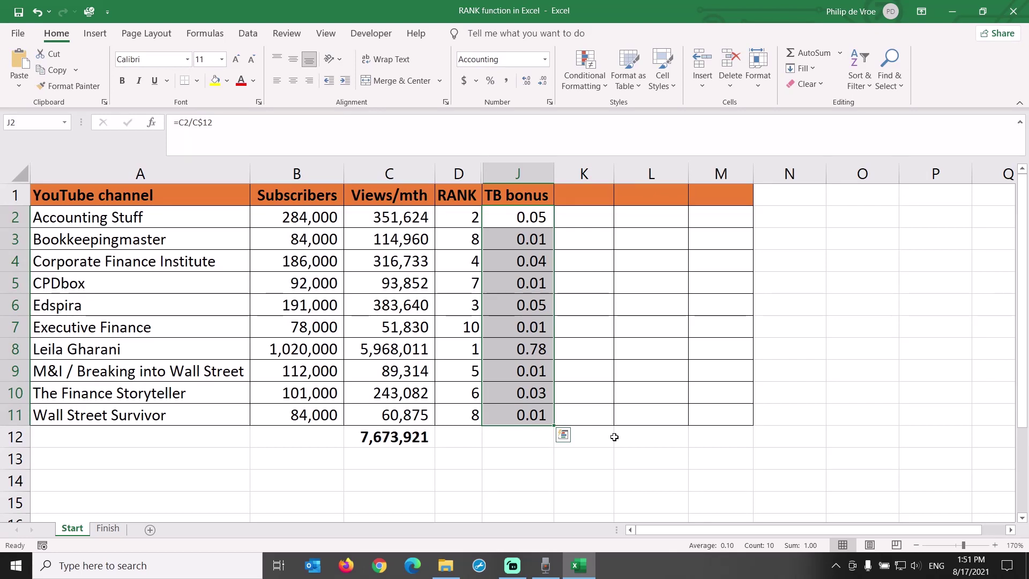
left_click(538, 216)
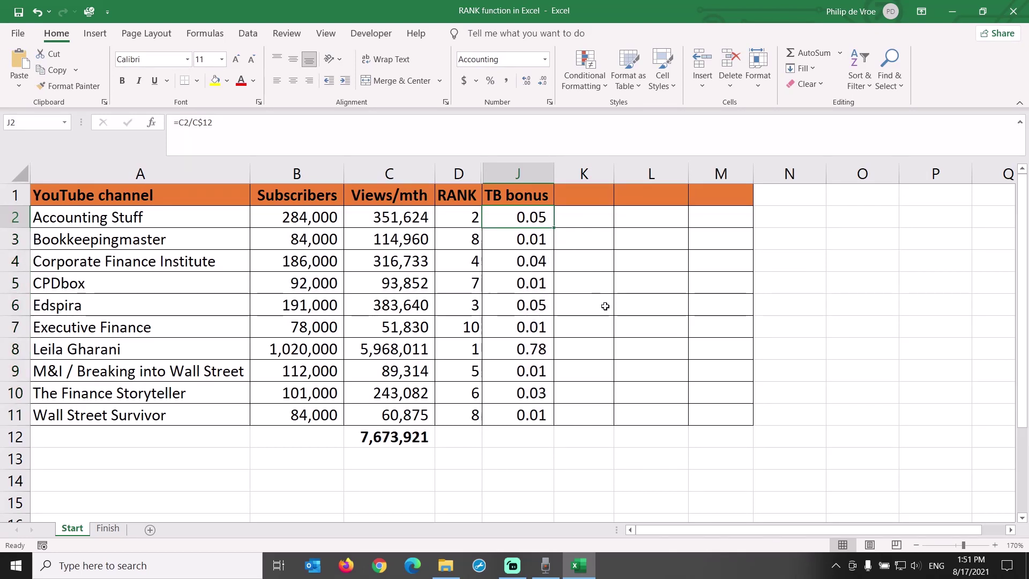
left_click(12, 217)
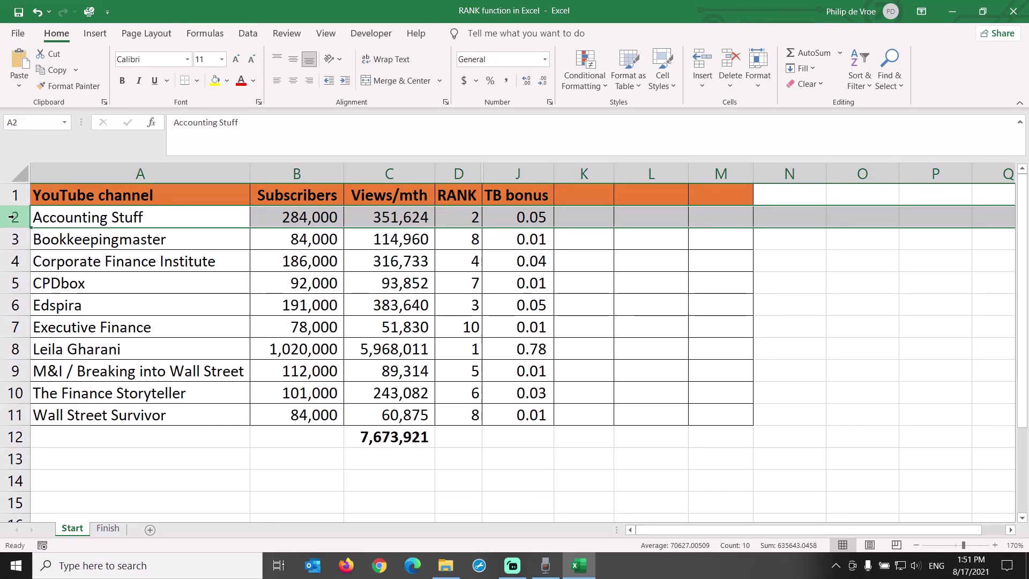
left_click(16, 348)
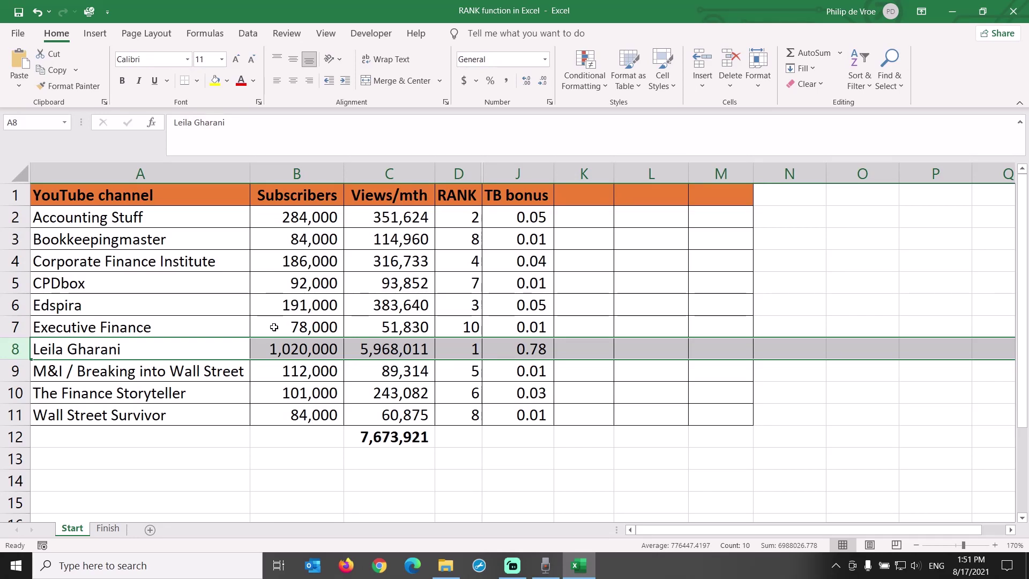
left_click(517, 215)
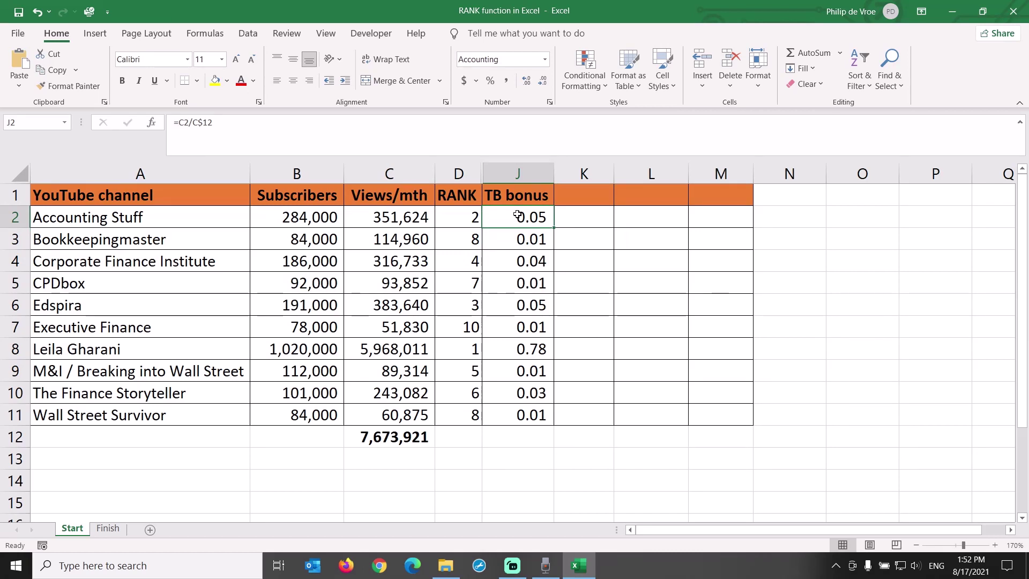
left_click(514, 242)
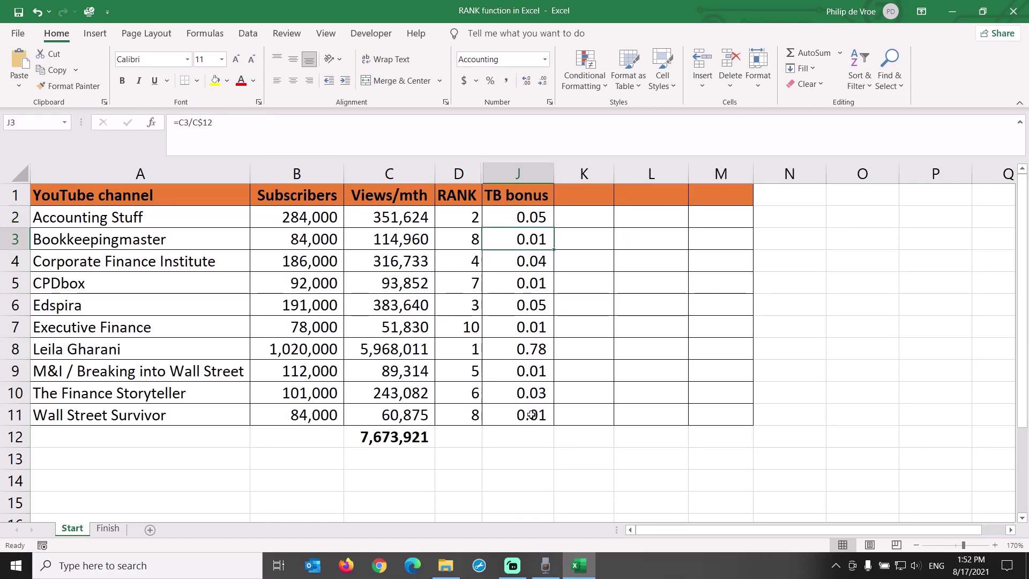
left_click(532, 414, "ctrl")
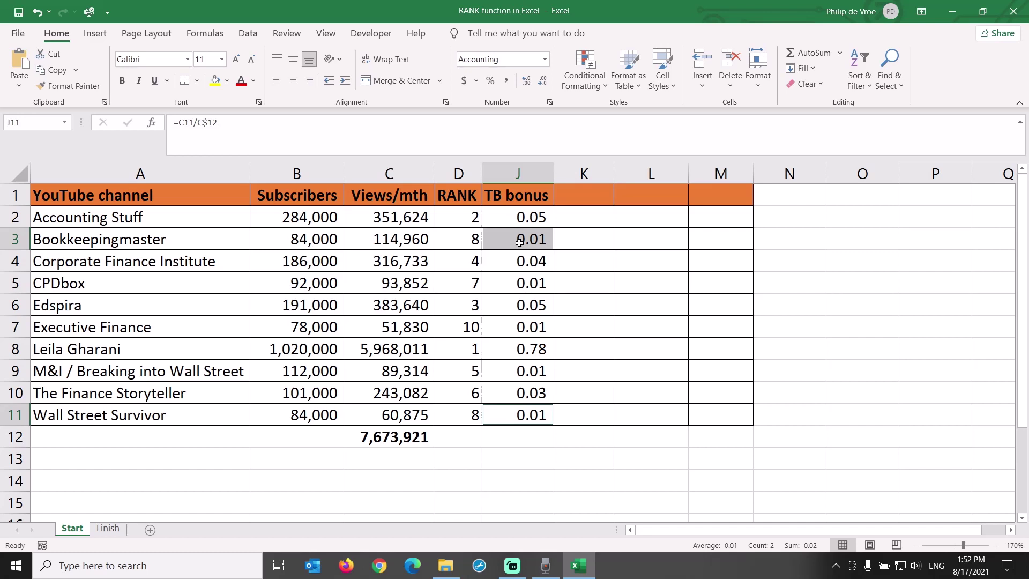
Step: Show the TB bonus values in J2:J11 with three decimal places
left_click(502, 218)
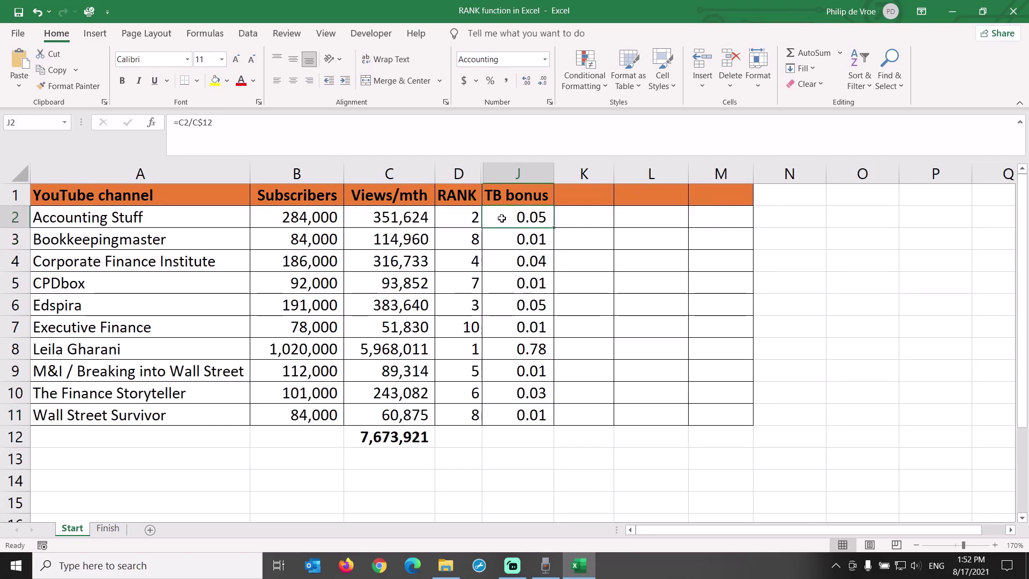
key("ctrl+shift+Down")
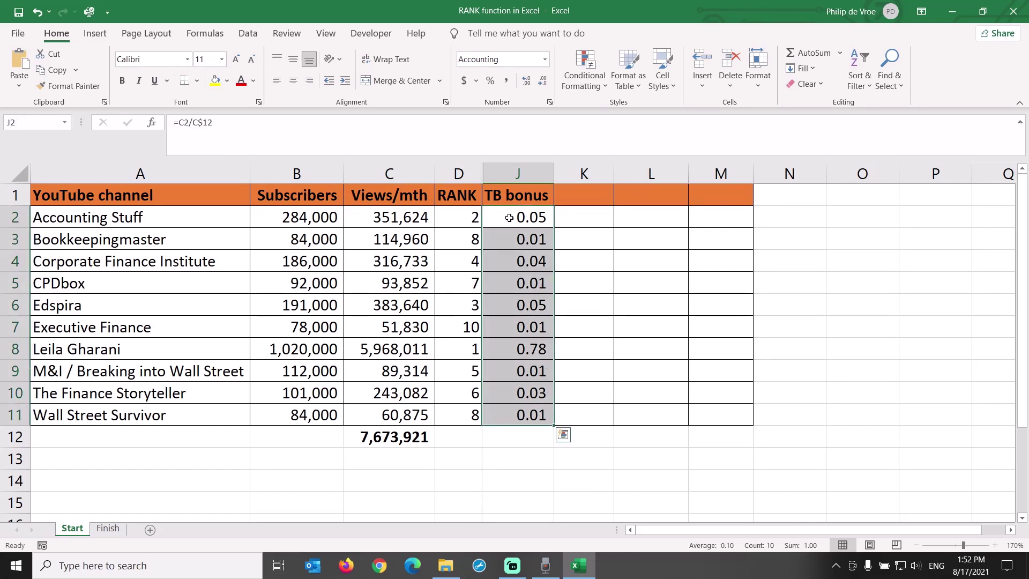
left_click(526, 80)
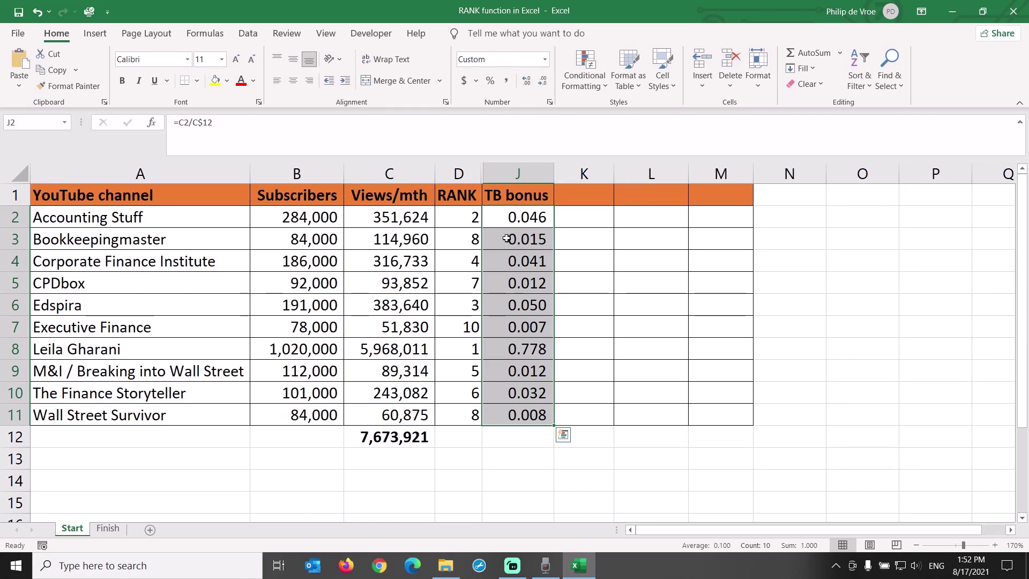
Step: Enter the header TB rank in K1
left_click(583, 194)
type("TB rank")
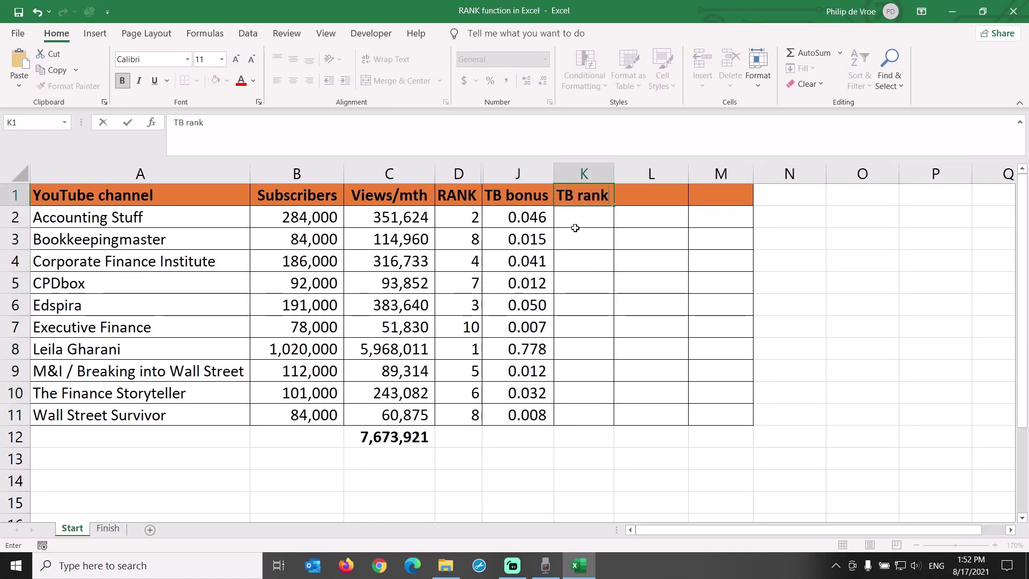
key("Return")
Step: Subtract the TB bonus from the rank in K2 with =D2-J2 and fill the formula down to K11
type("=D2-")
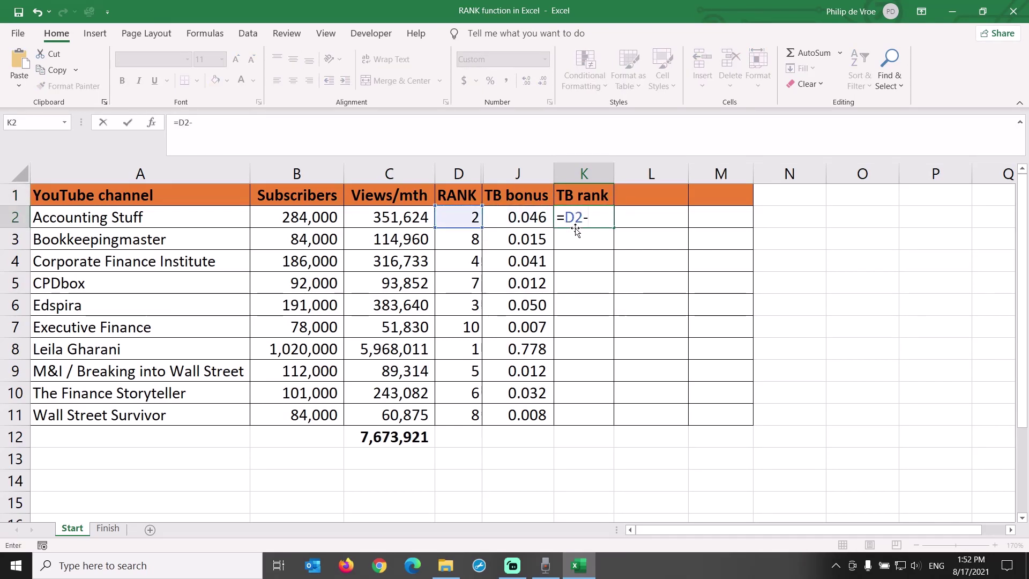
type("J2")
key("Return")
left_click(587, 211)
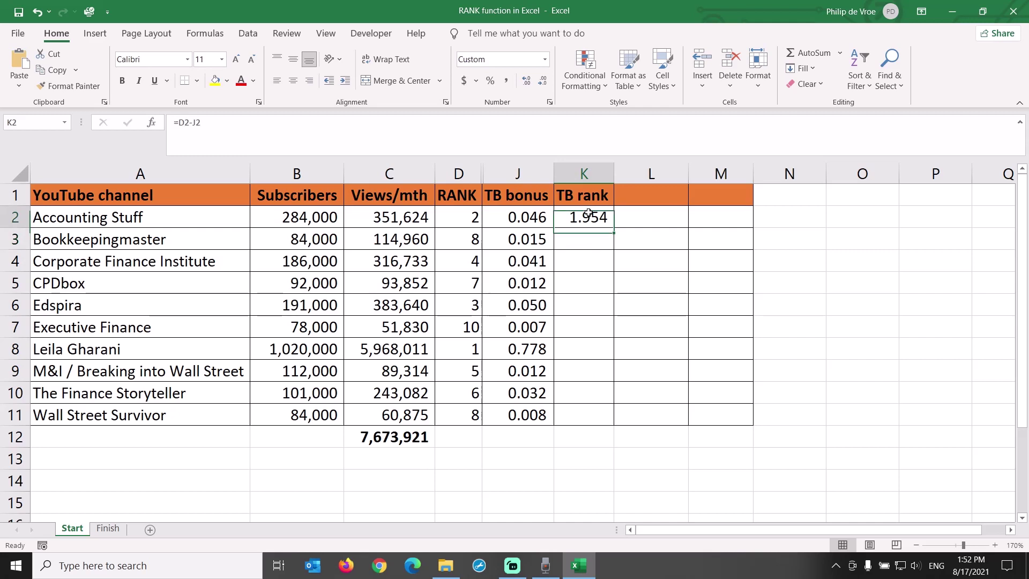
double_click(617, 228)
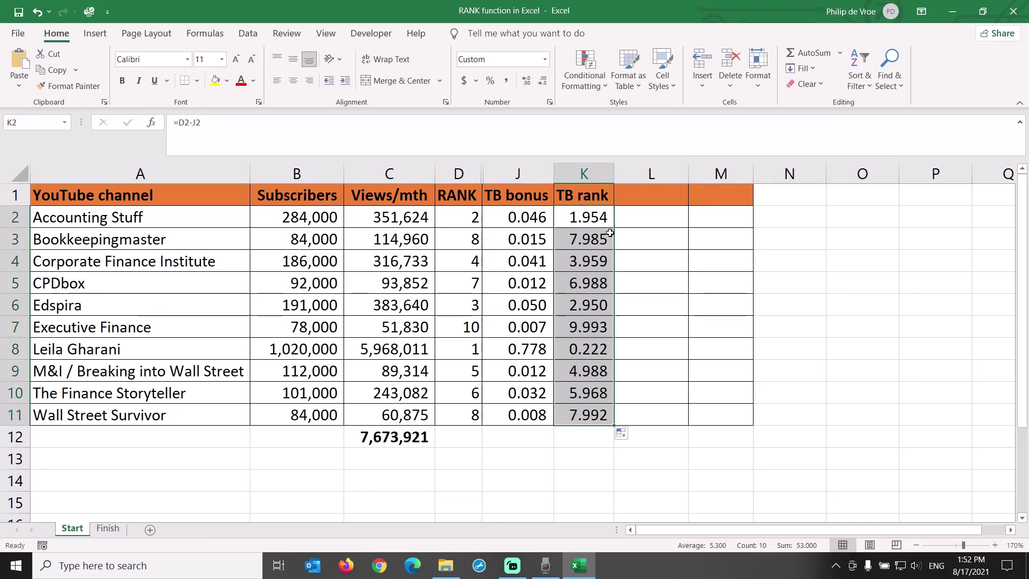
Step: Check the TB rank values in rows 6 and 8 and compare the tied channels in rows 3 and 11
left_click(583, 306)
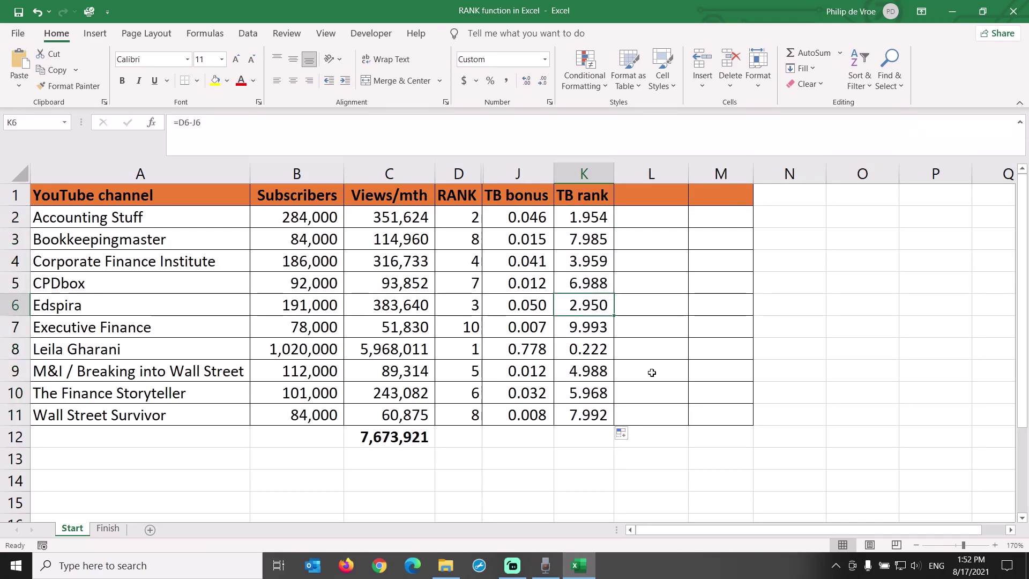
left_click(571, 354)
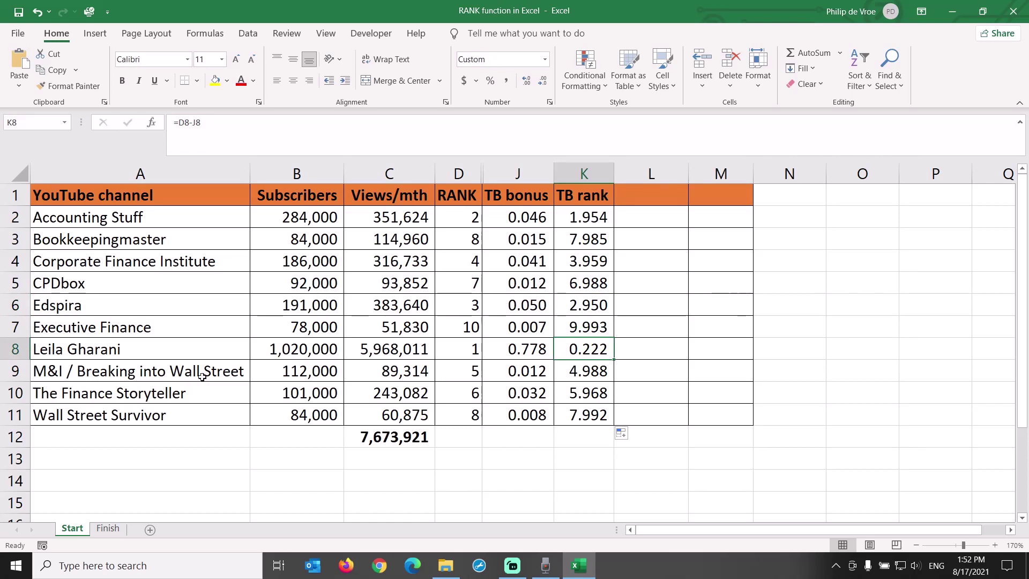
left_click(16, 348)
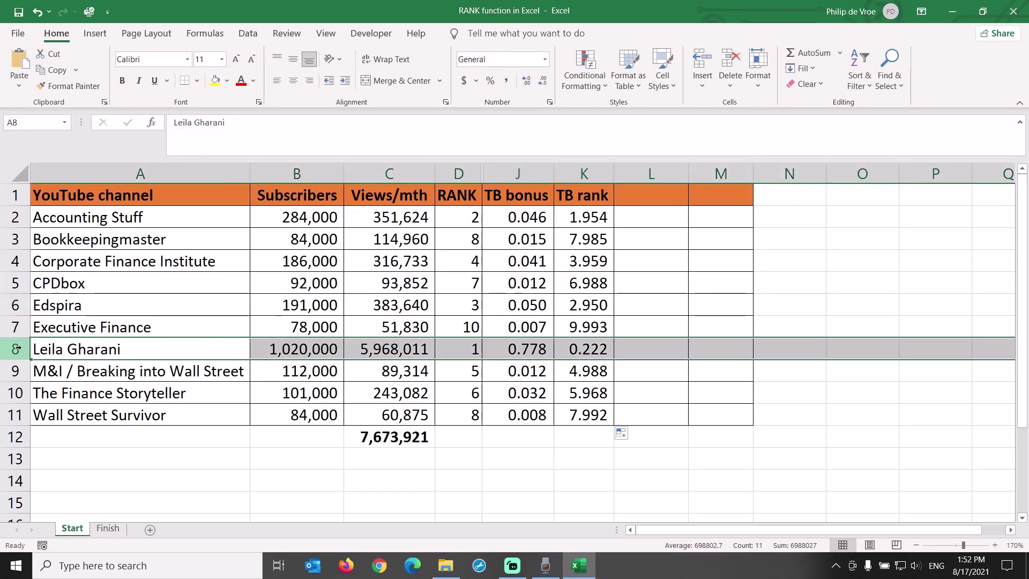
left_click(18, 240)
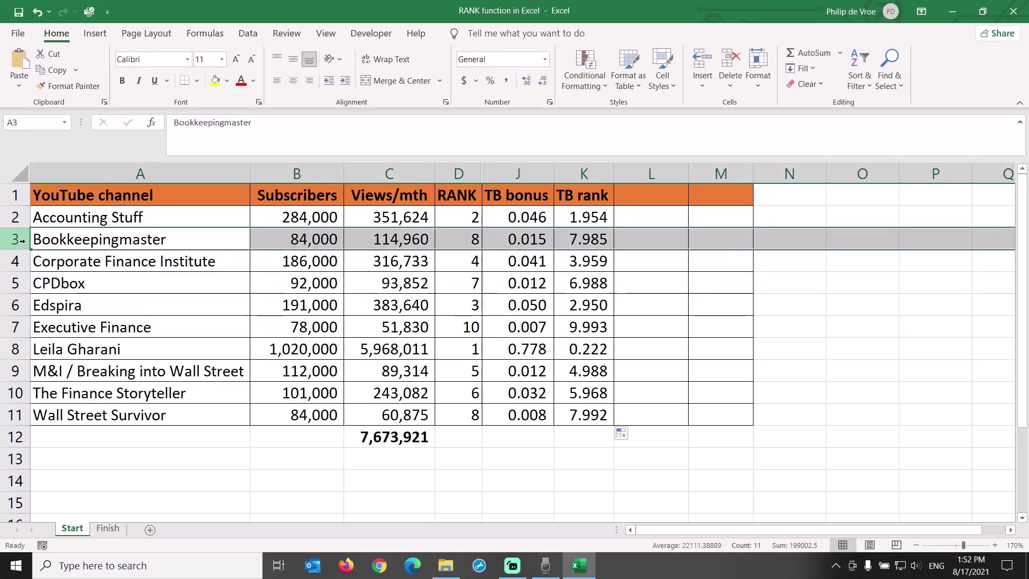
left_click(20, 415, "ctrl")
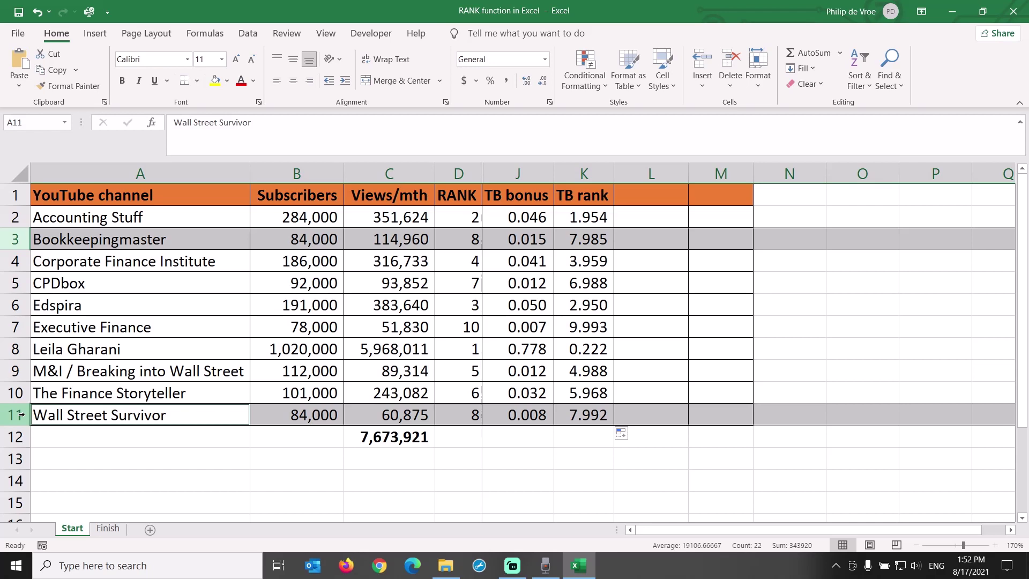
Step: Enter the header Final rank in L1
left_click(621, 202)
type("Final rank")
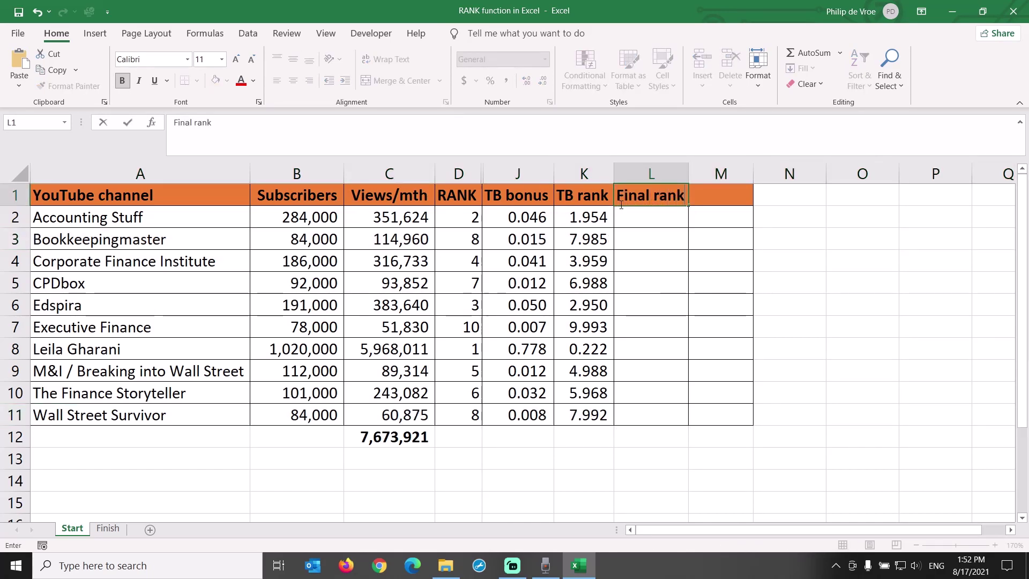
key("Return")
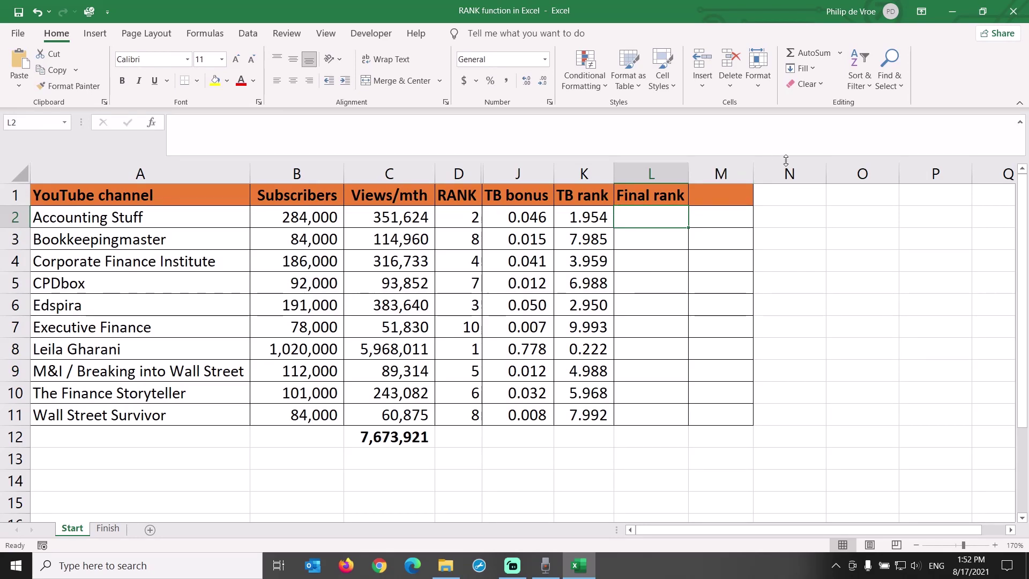
Step: Insert a RANK function in L2 with the TB rank in K2 as the number to rank
left_click(840, 52)
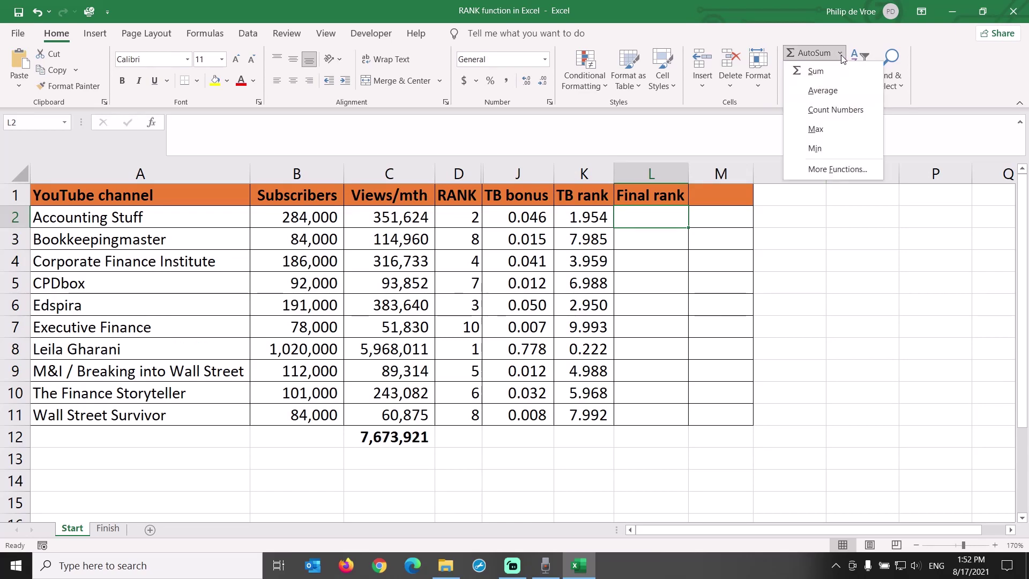
left_click(841, 163)
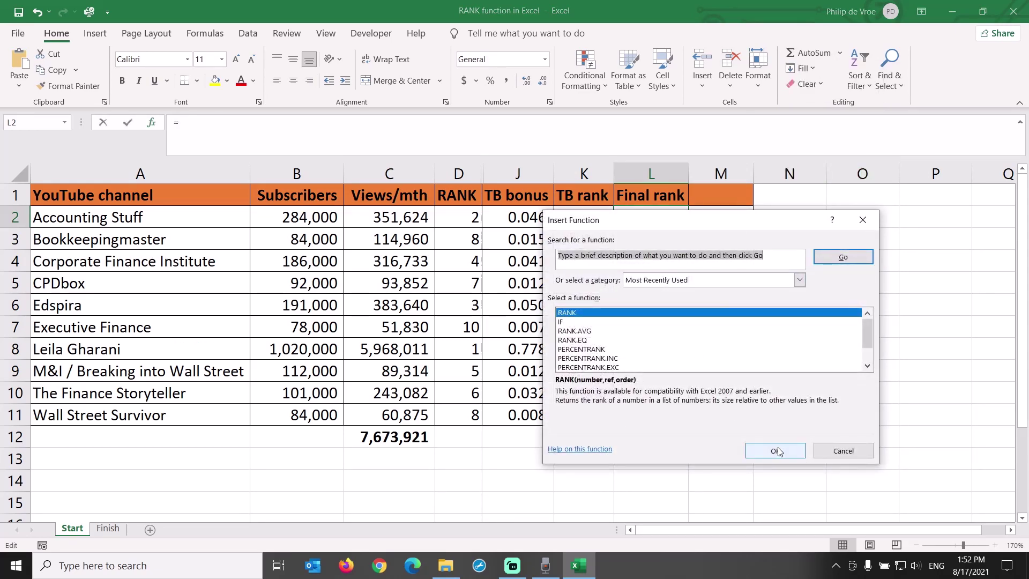
left_click(777, 446)
left_click_drag(699, 246, 845, 300)
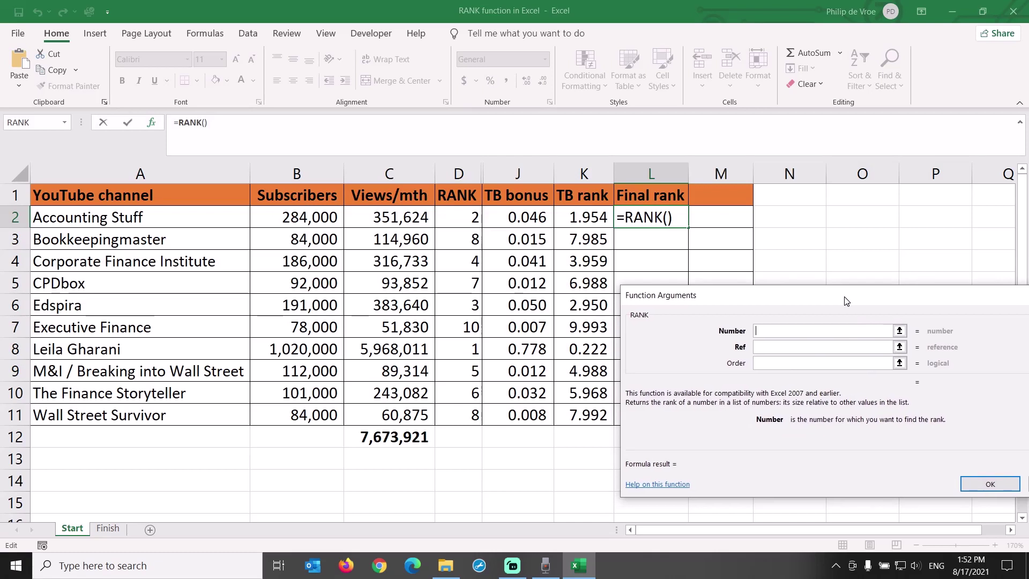
left_click(595, 217)
key("Tab")
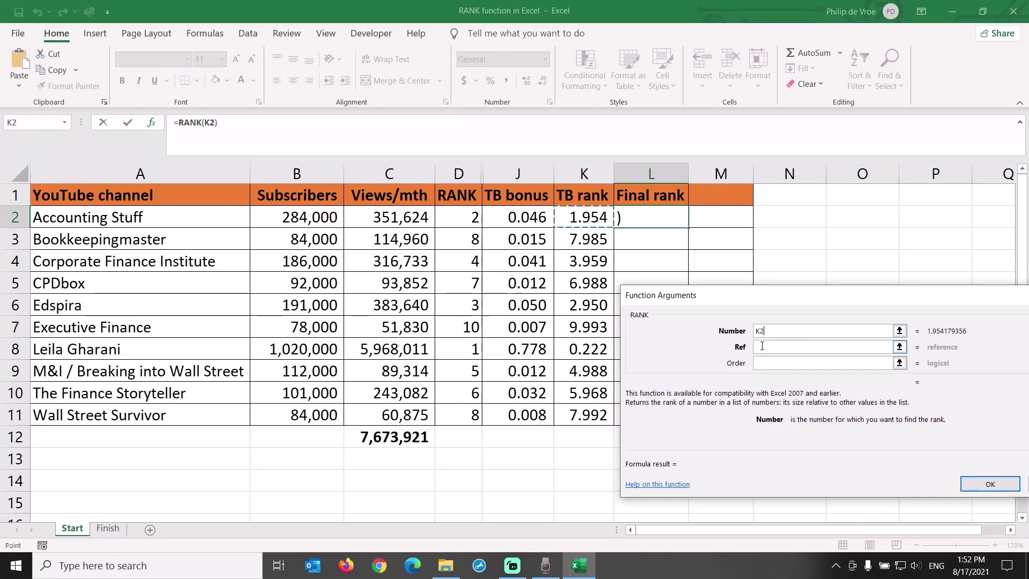
Step: Complete the L2 formula with the absolute reference $K$2:$K$11 and order 1, and fill it down to L11
left_click(593, 216)
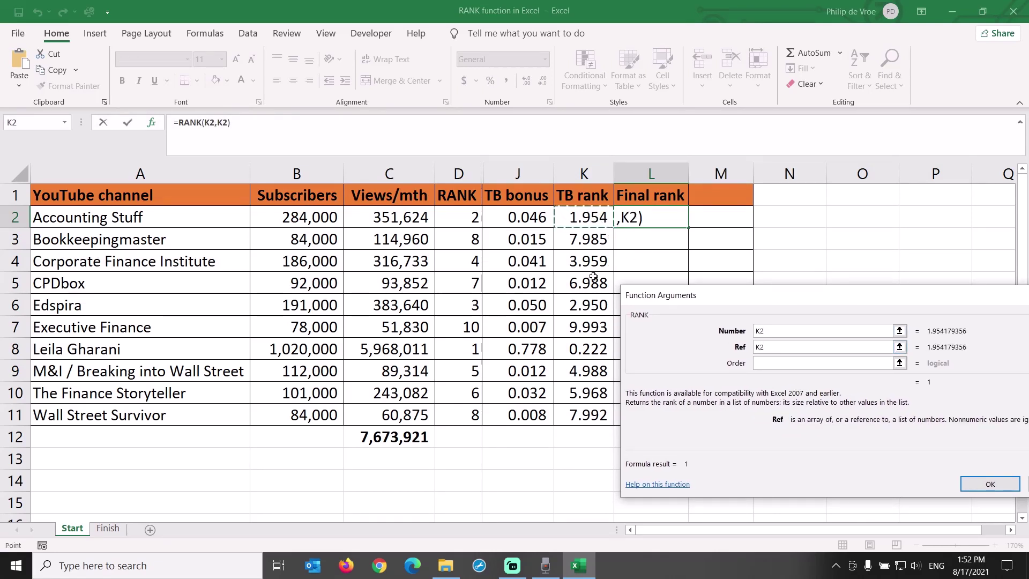
key("ctrl+shift+Down")
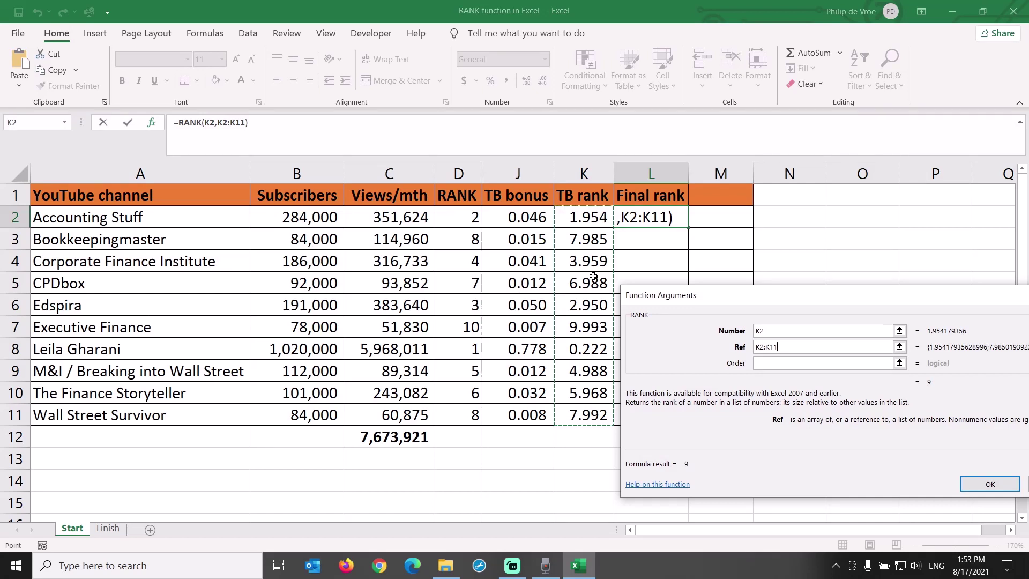
key("F4")
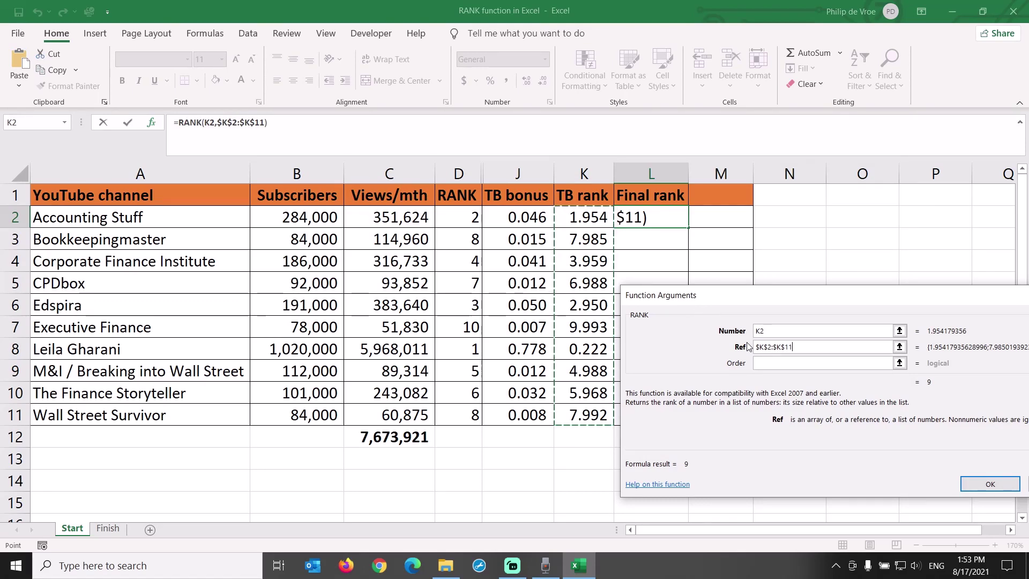
left_click(803, 367)
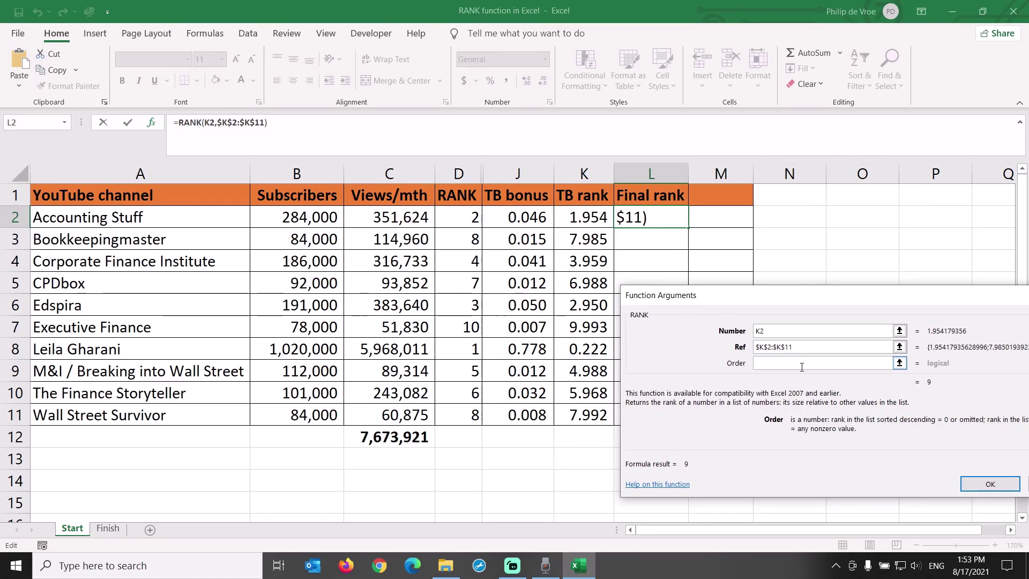
type("1")
left_click(990, 484)
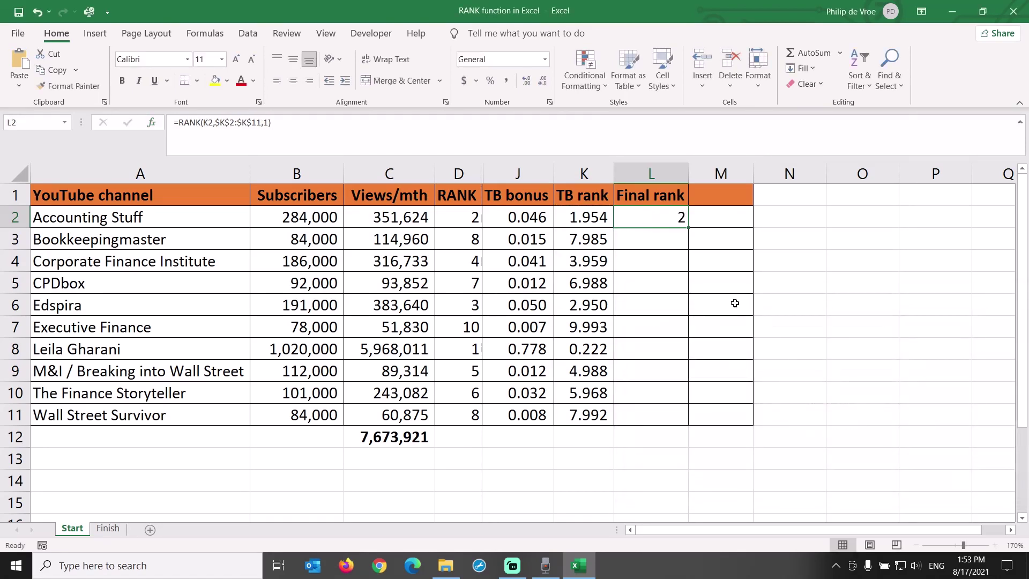
double_click(689, 229)
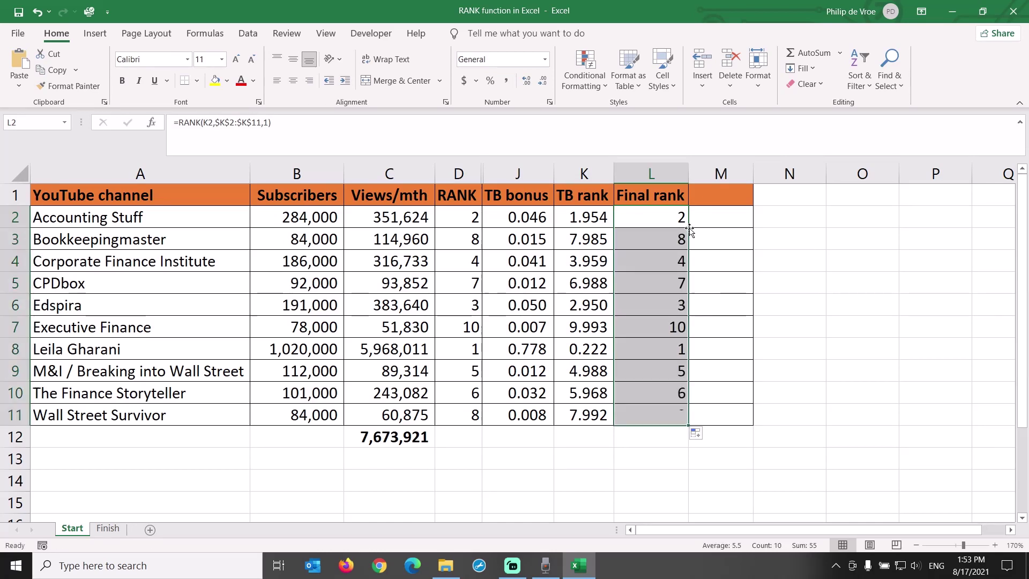
Step: Review the Final rank column and compare the tied channels in rows 3 and 11
left_click(647, 171)
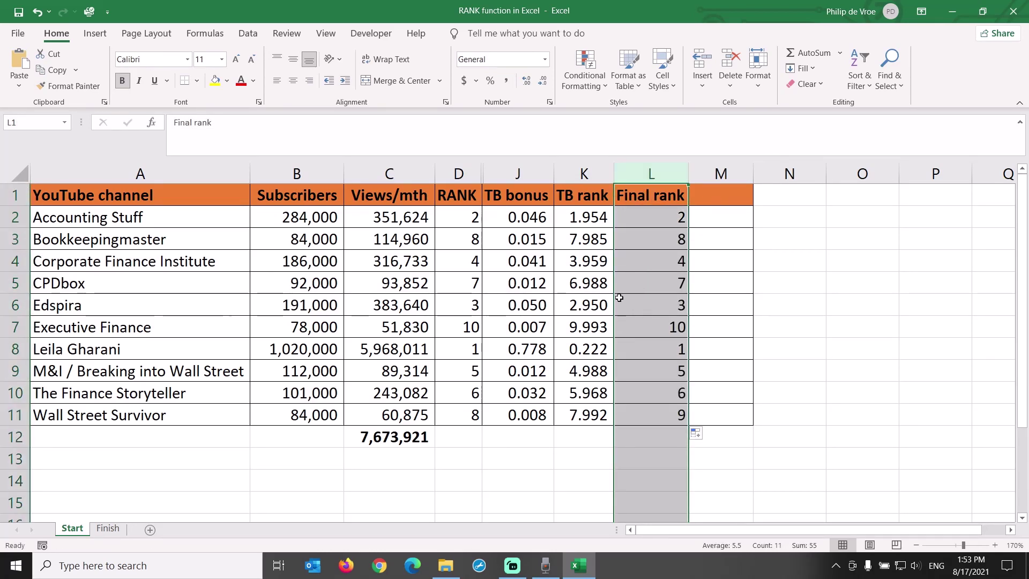
left_click(11, 239)
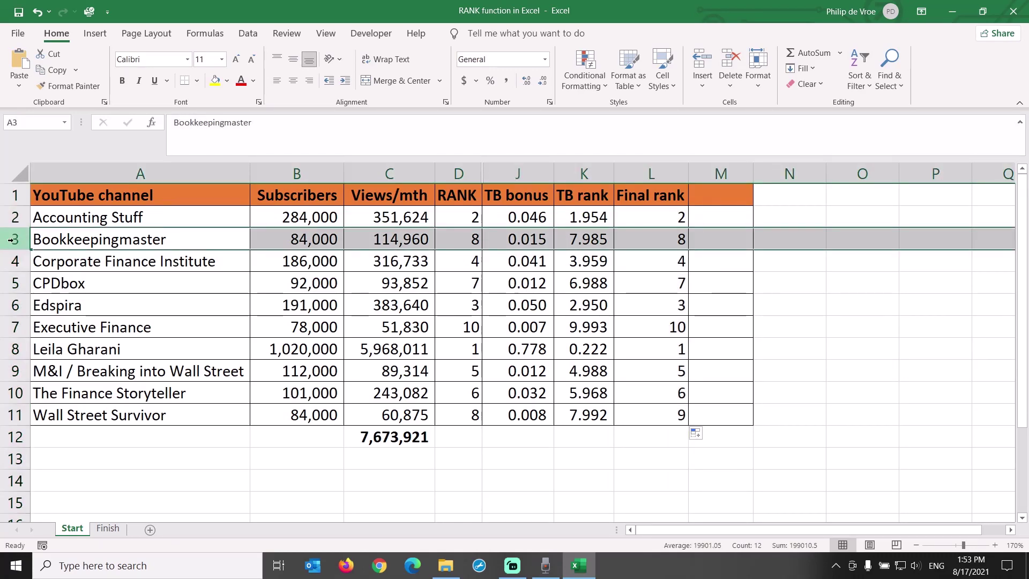
left_click(7, 415)
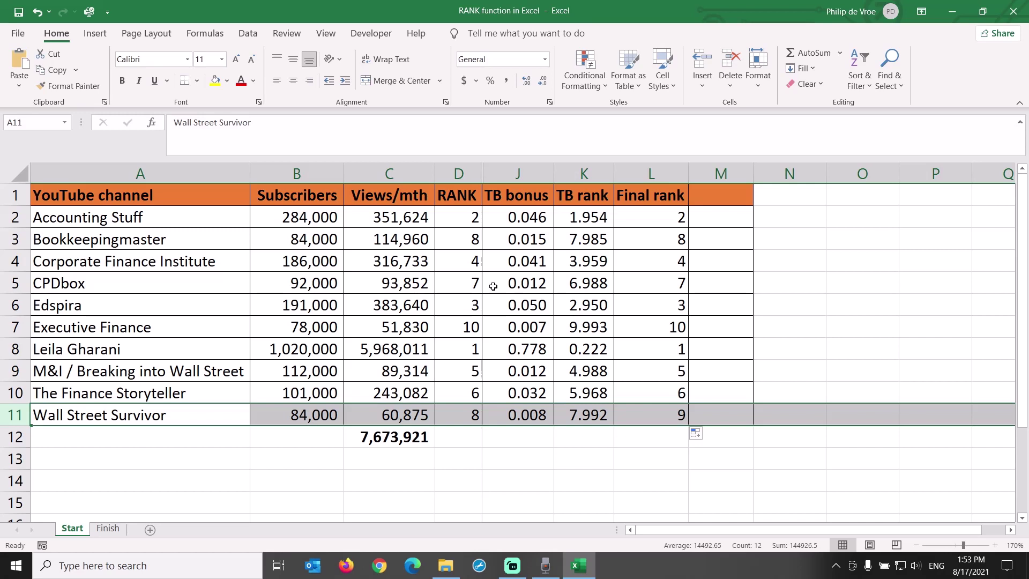
left_click(663, 172)
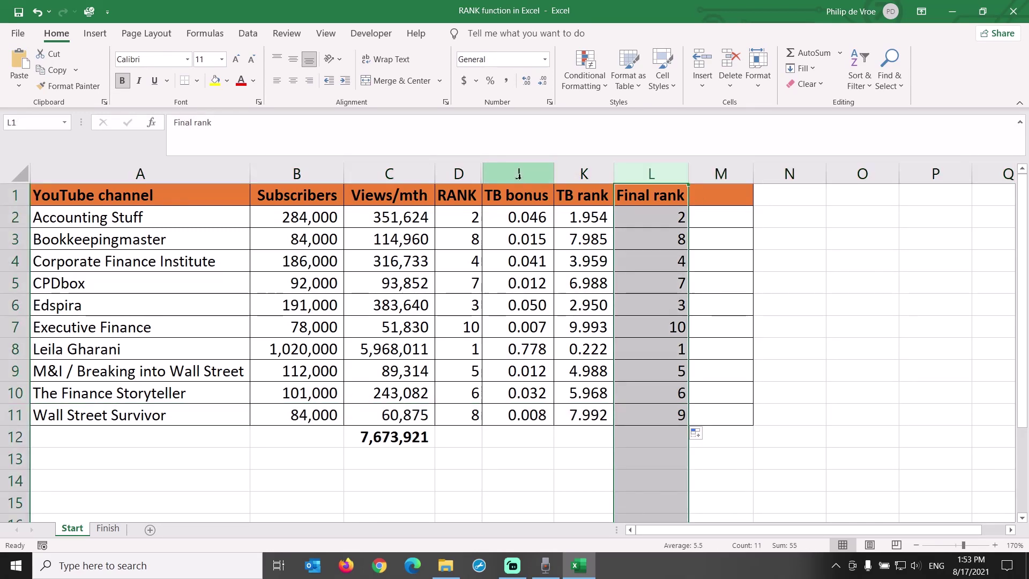
Step: Hide the TB bonus and TB rank columns J and K
left_click_drag(517, 171, 580, 173)
right_click(577, 172)
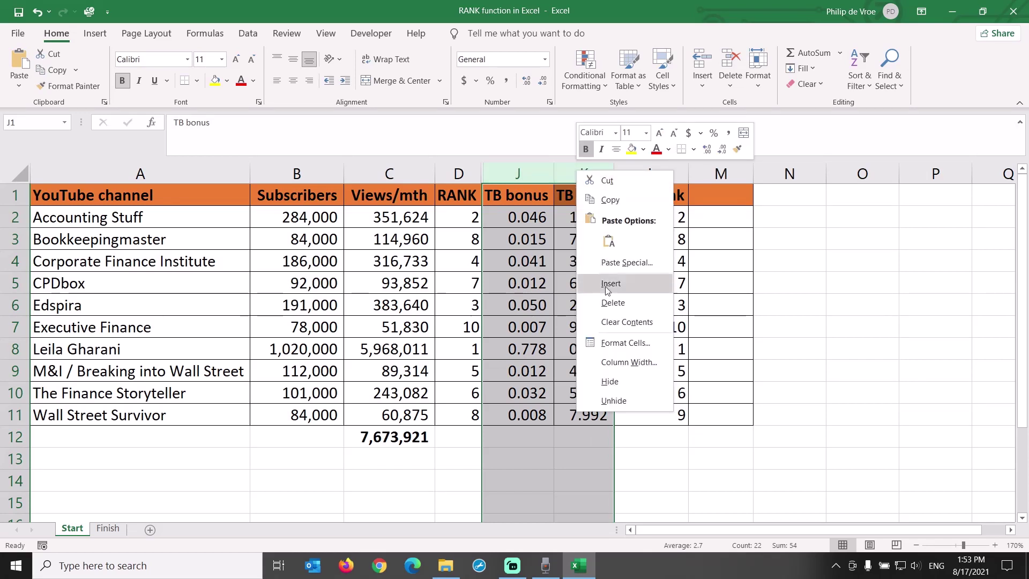
left_click(610, 382)
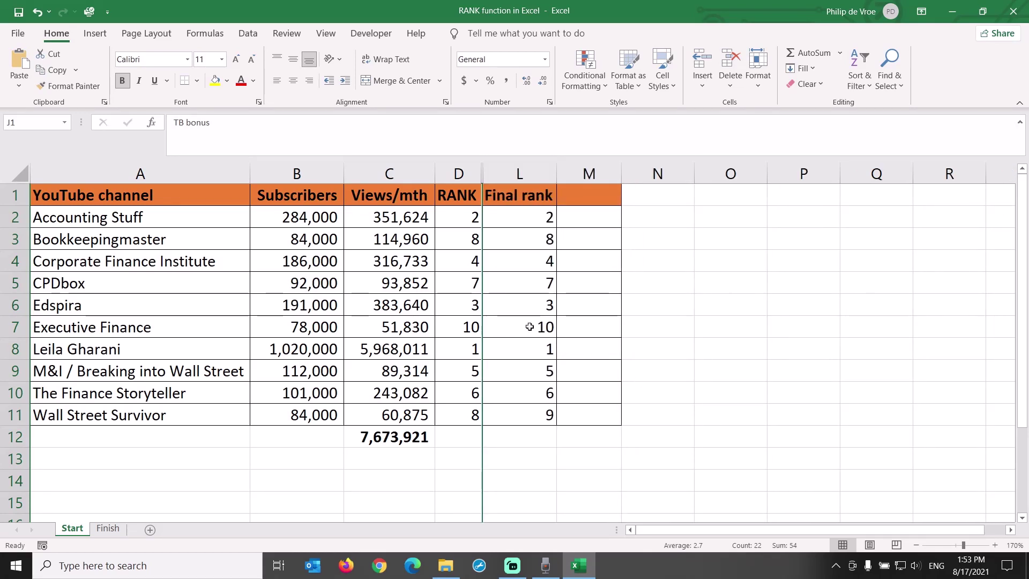
Step: Compare the RANK and Final rank columns, and hide the Views/mth column C and Final rank column L
left_click(459, 174)
left_click(538, 173)
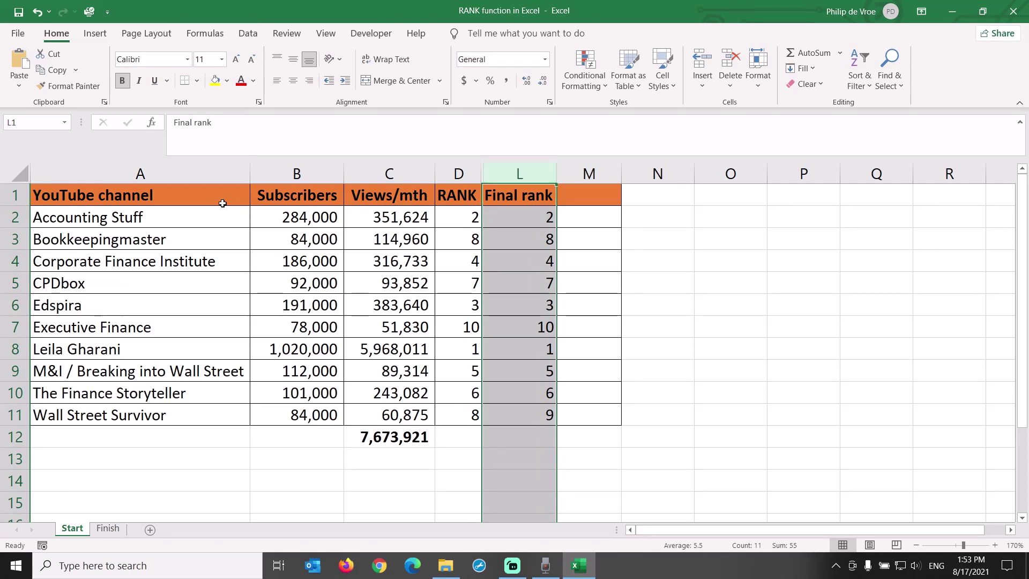
left_click(264, 170)
left_click(369, 171)
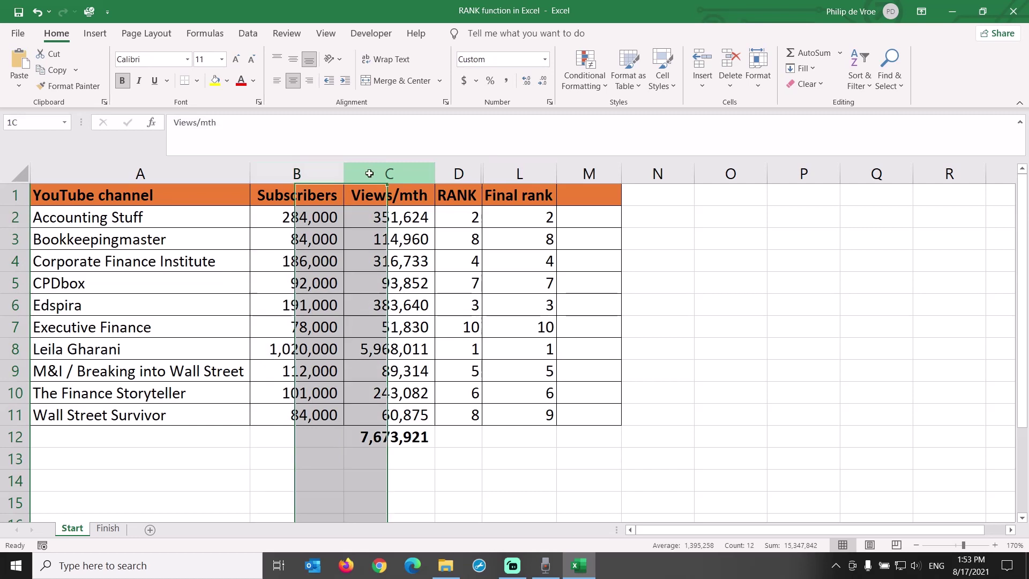
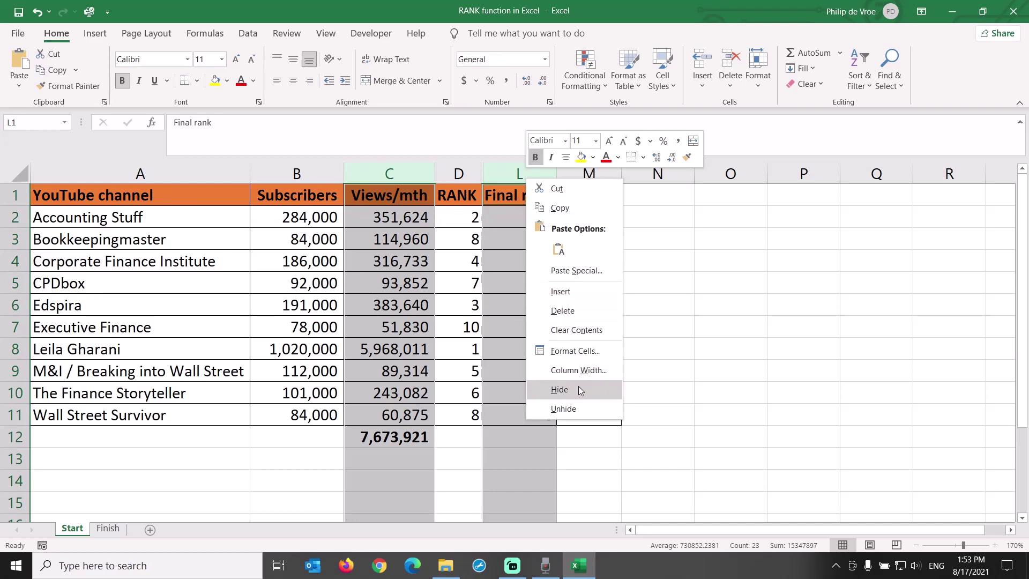
left_click(560, 389)
Step: Search the functions for rank and insert PERCENTRANK in M2 under the %-RANK header
left_click(445, 215)
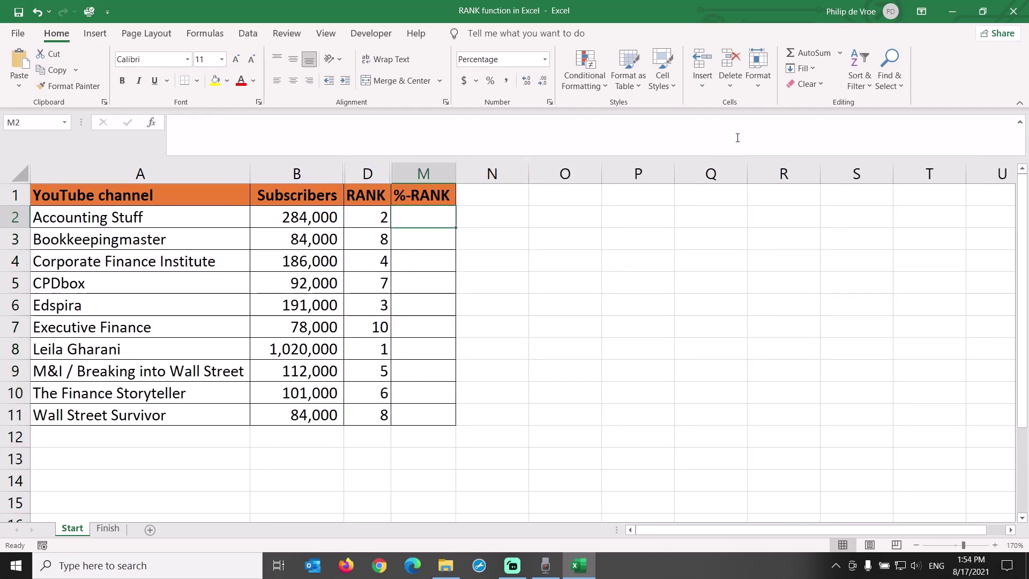
left_click(840, 53)
left_click(837, 168)
type("rank")
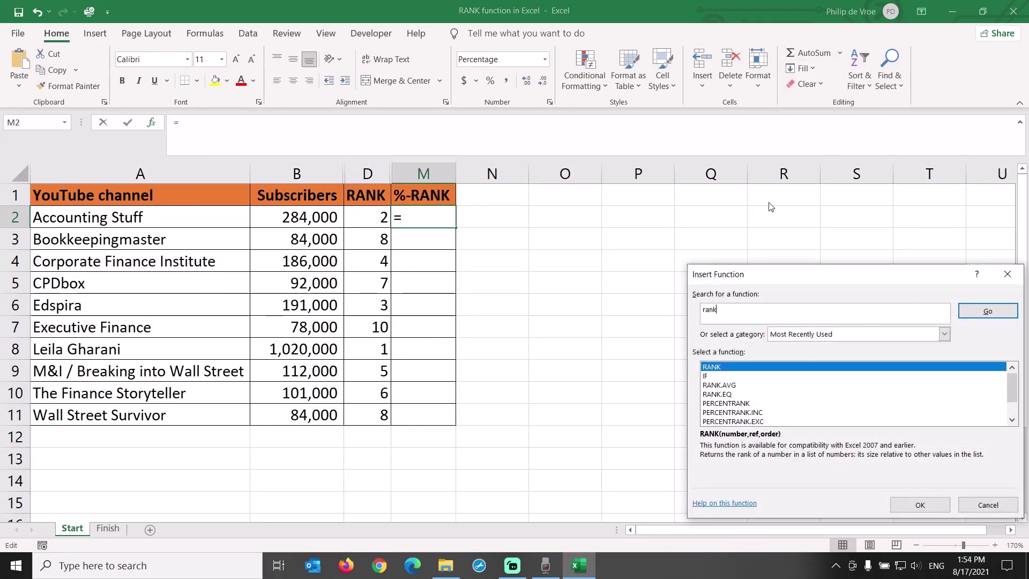
key("Return")
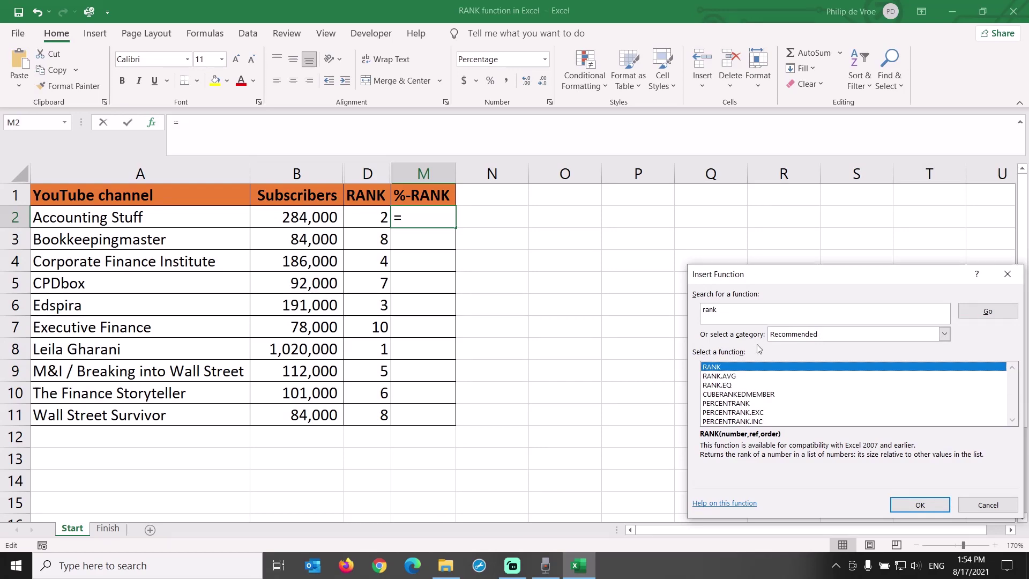
left_click(755, 403)
left_click(919, 505)
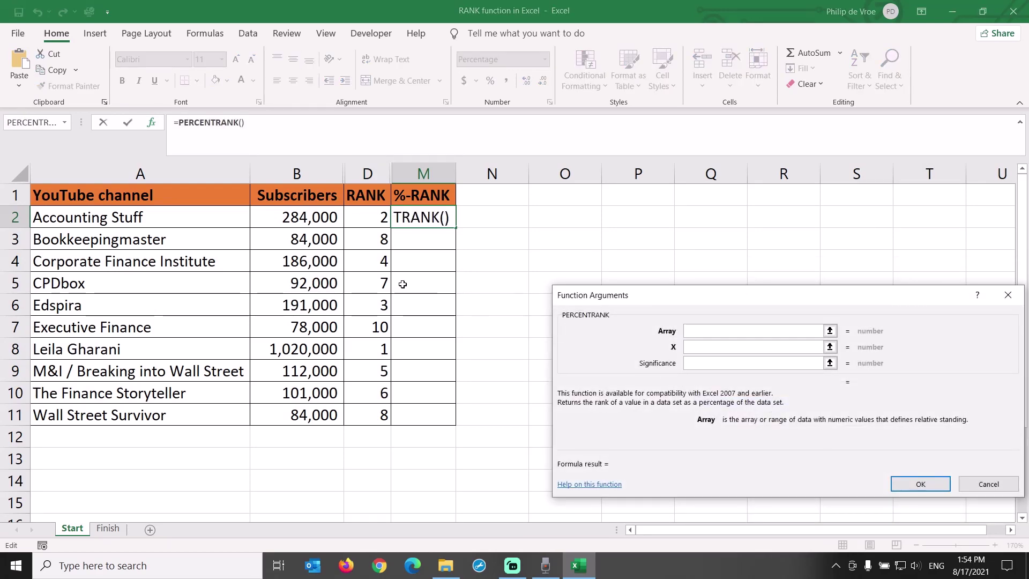
Step: Set the PERCENTRANK array to $B$2:$B$11 and X to B2, and fill the formula down to M11
left_click(312, 217)
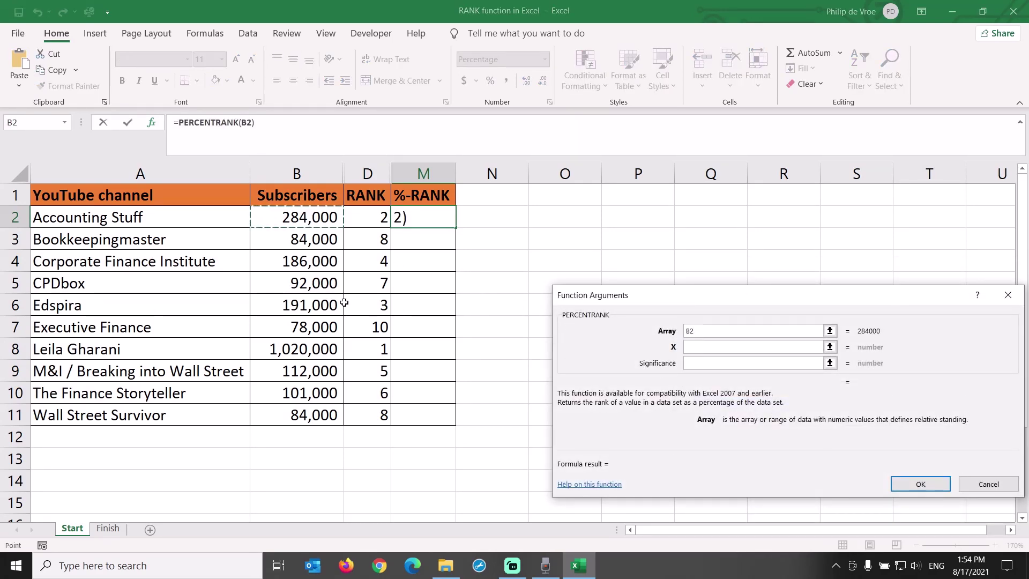
key("ctrl+shift+Down")
key("F4")
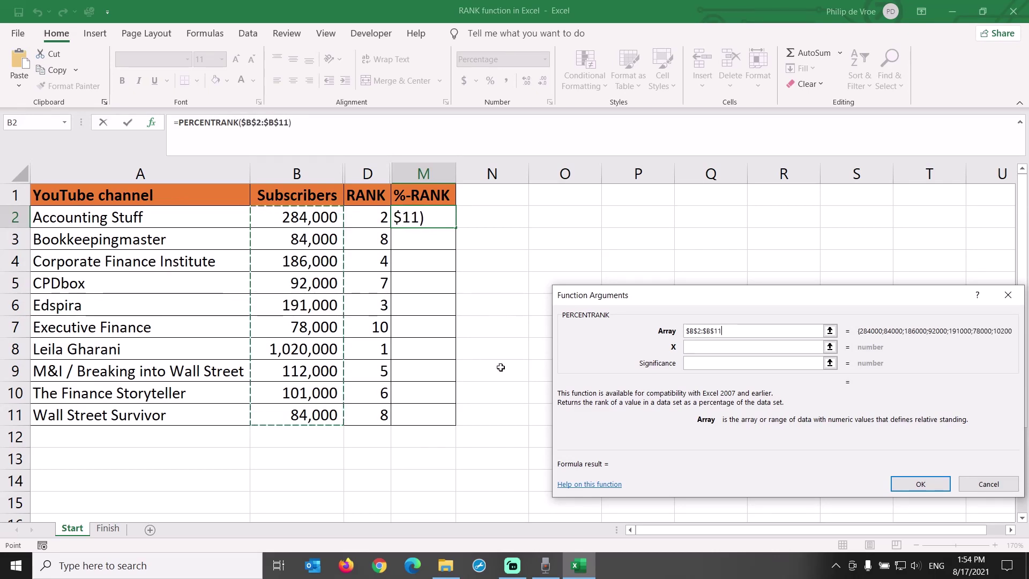
key("Tab")
left_click(376, 216)
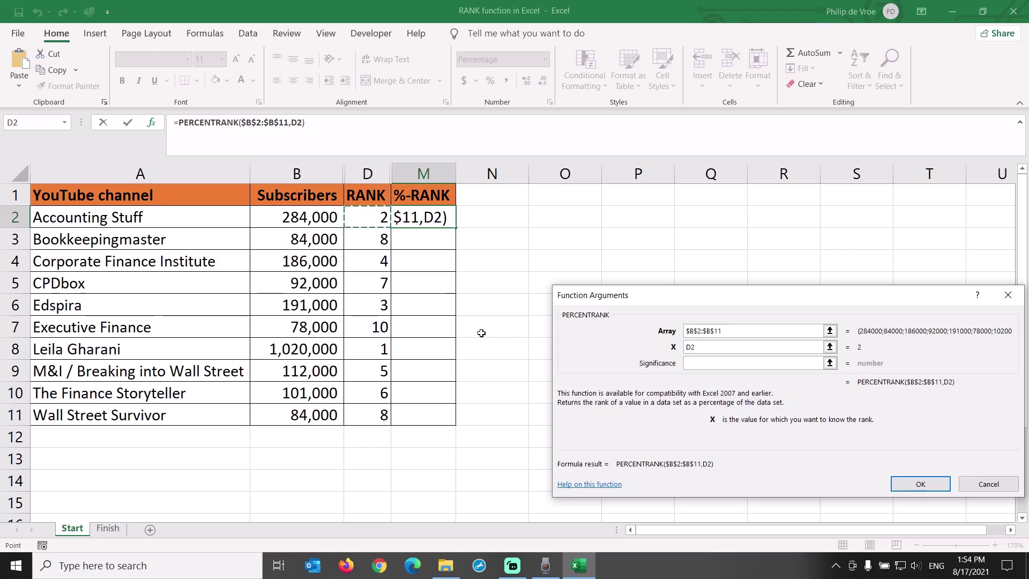
left_click(311, 221)
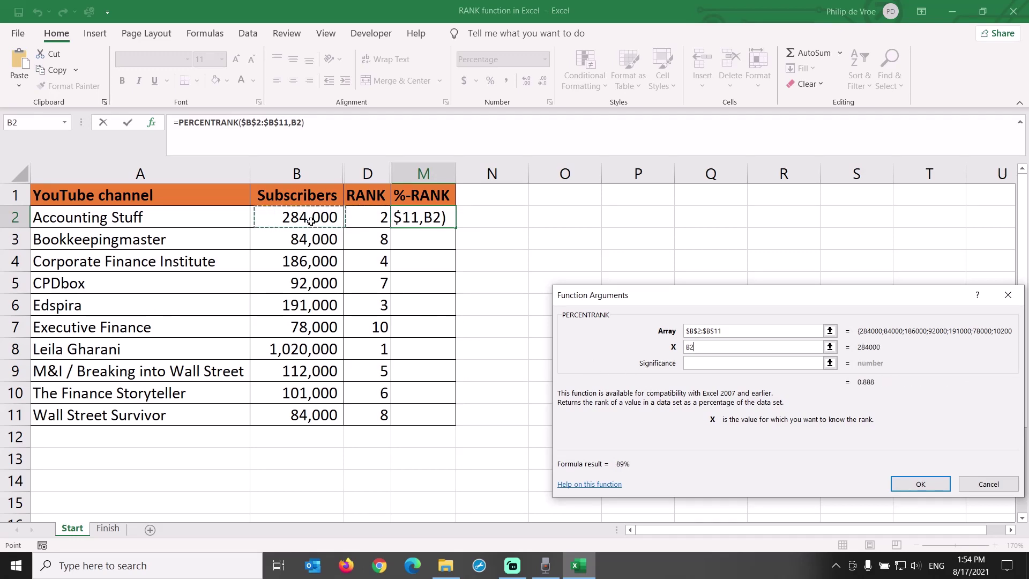
left_click(918, 483)
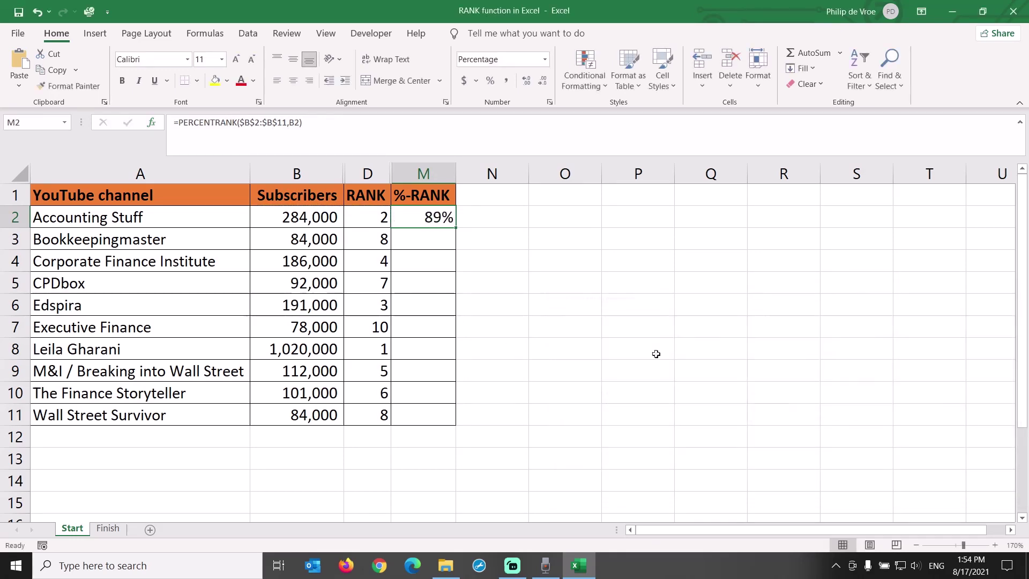
double_click(455, 228)
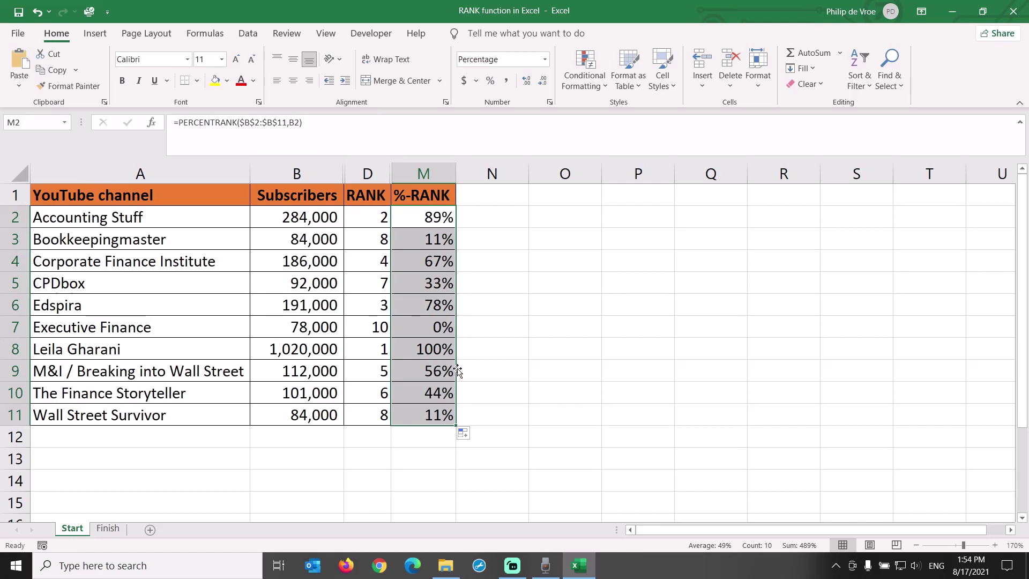
Step: Examine the %-RANK values of the channels in rows 8, 7 and 2
left_click(16, 348)
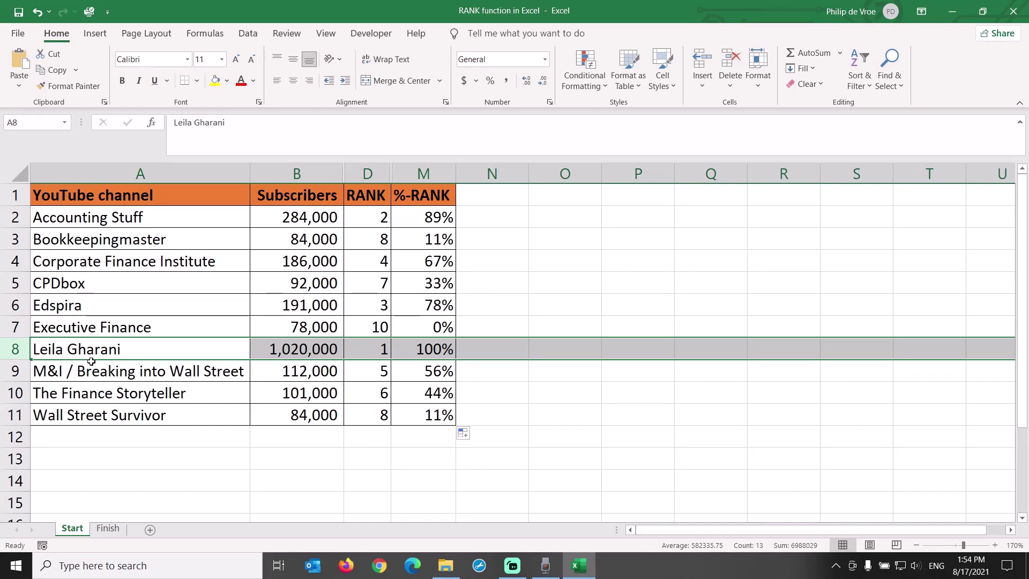
left_click_drag(92, 362, 11, 331)
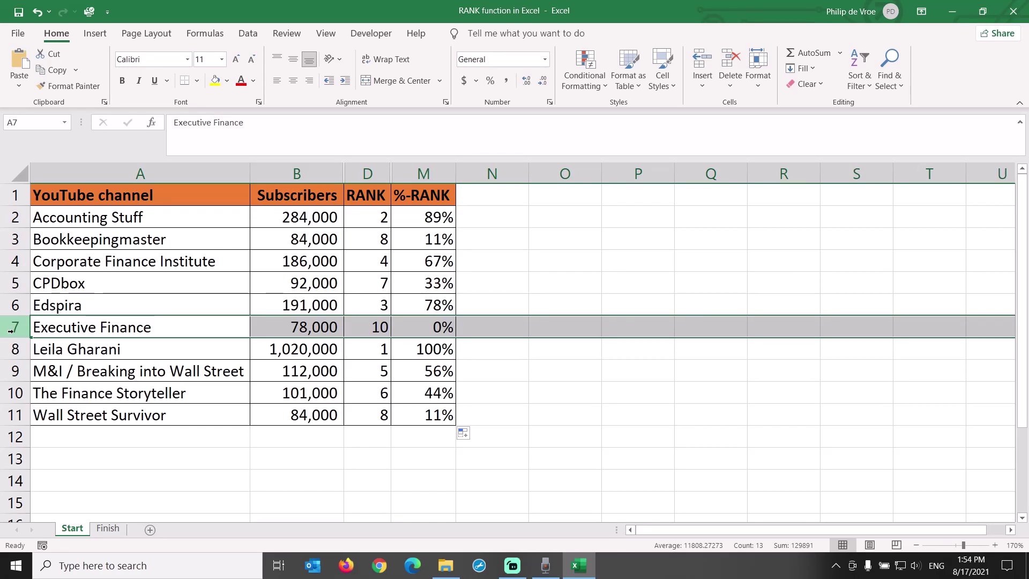
left_click(15, 218)
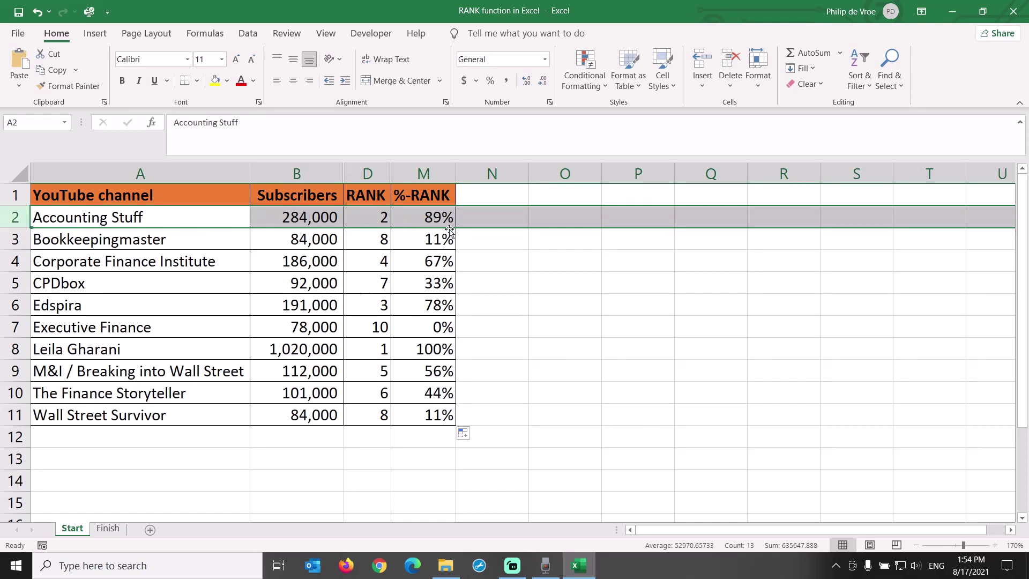
Step: Enter the check formula =8/9 in N2 beside the Accounting Stuff row and format it as a percentage
left_click(487, 220)
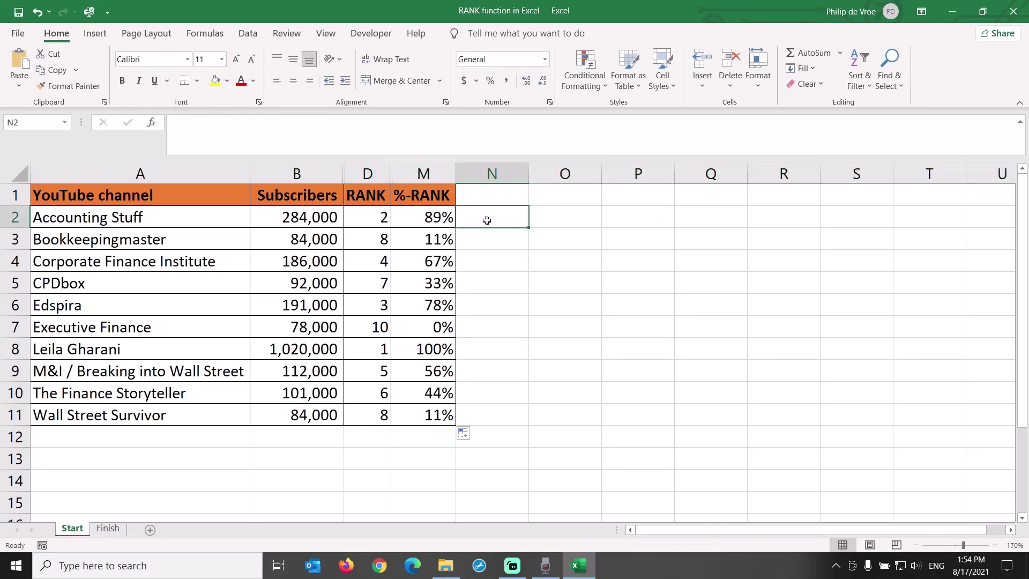
type("=")
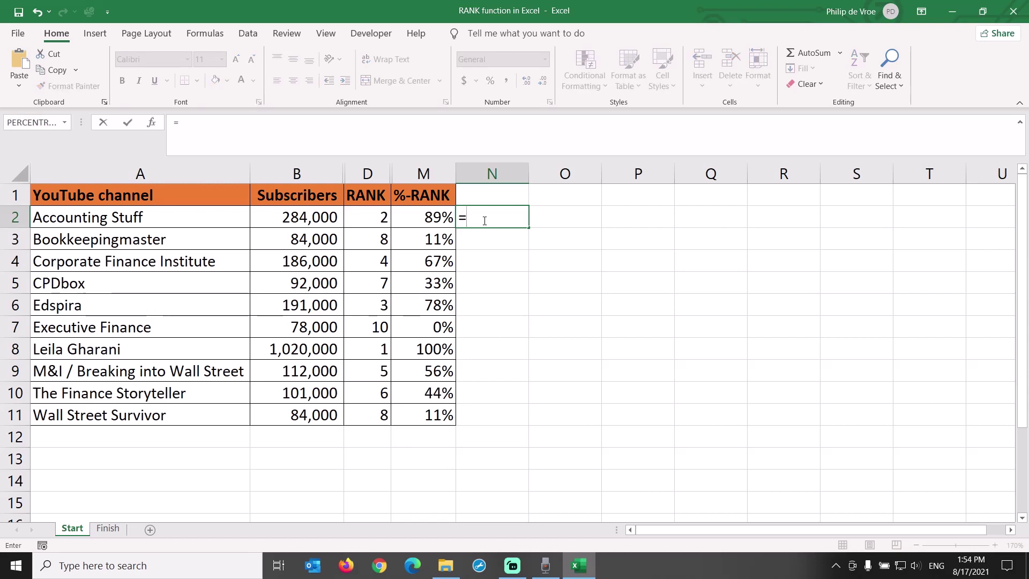
type("8/9")
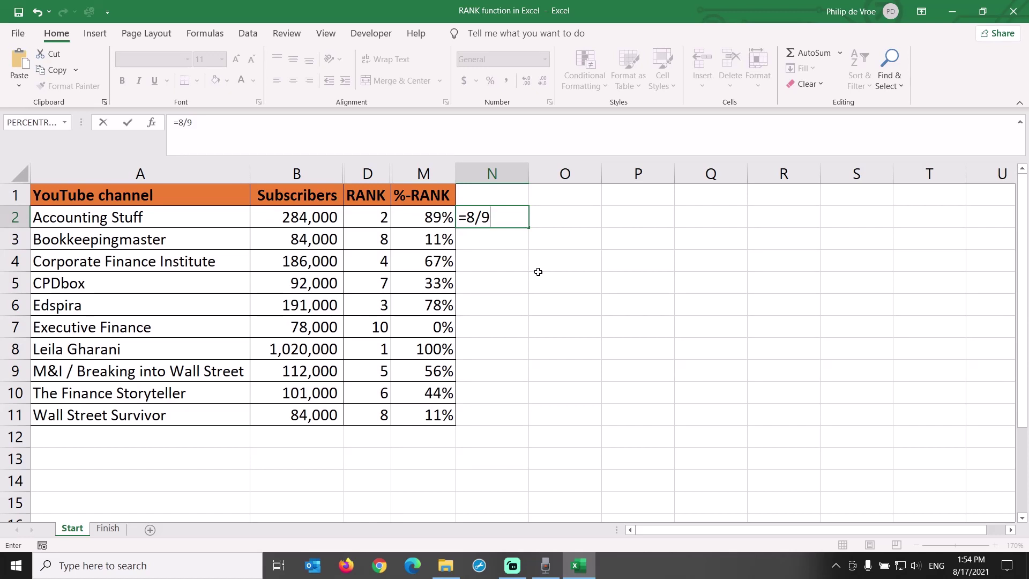
key("Return")
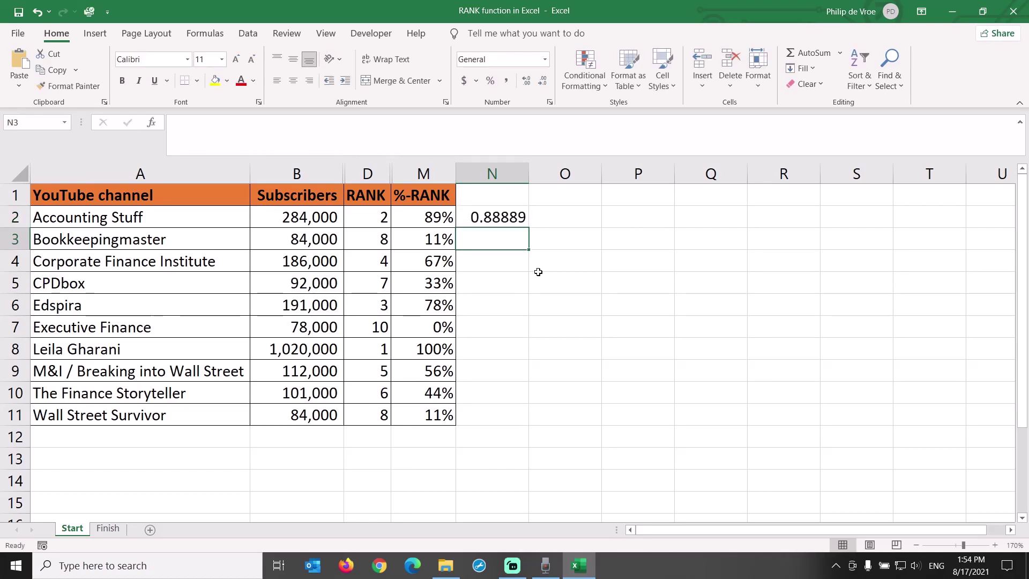
key("Up")
left_click(490, 81)
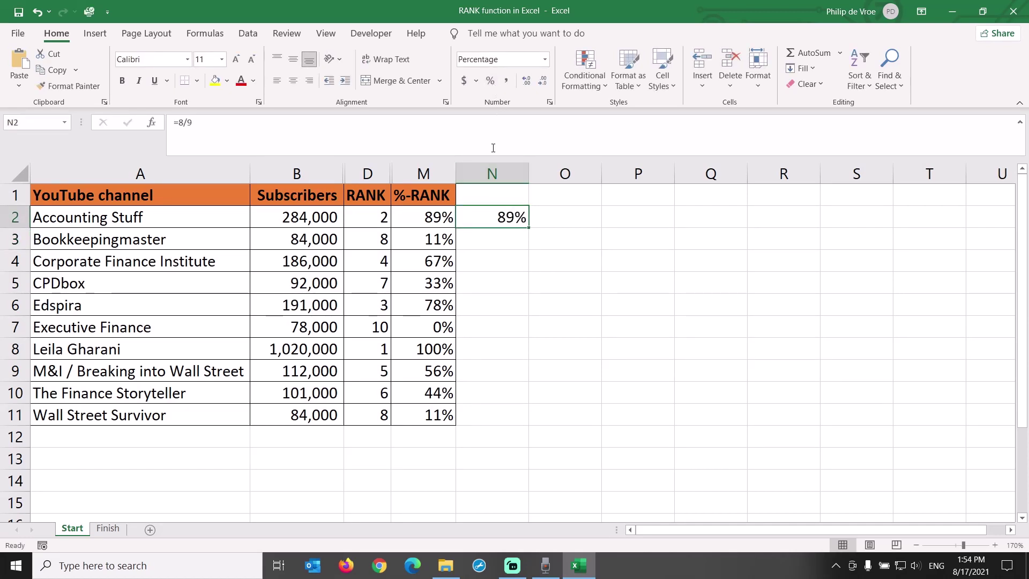
Step: Enter the check formula =4/9 in N10 beside The Finance Storyteller row and format it as a percentage
left_click(496, 391)
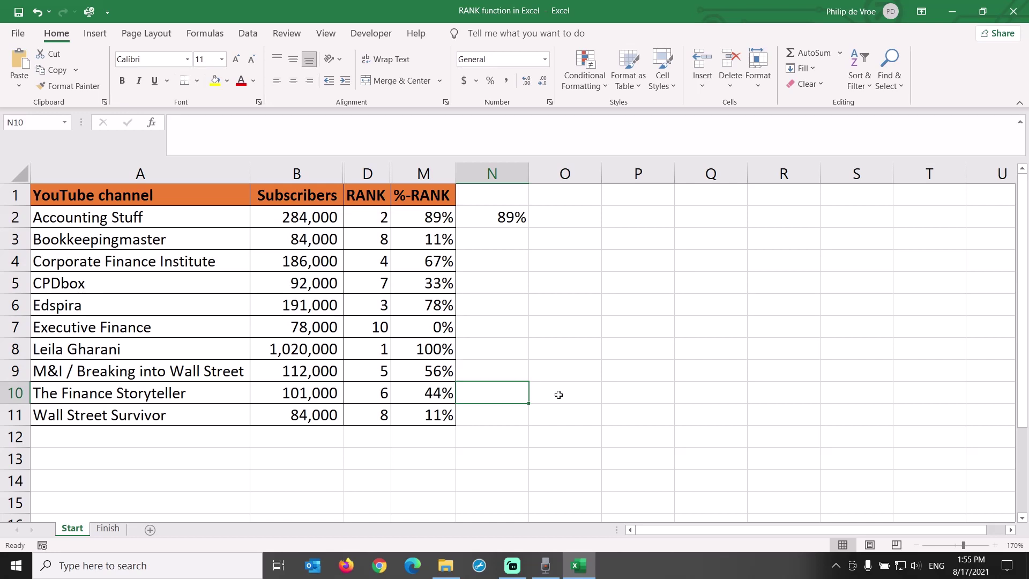
type("=")
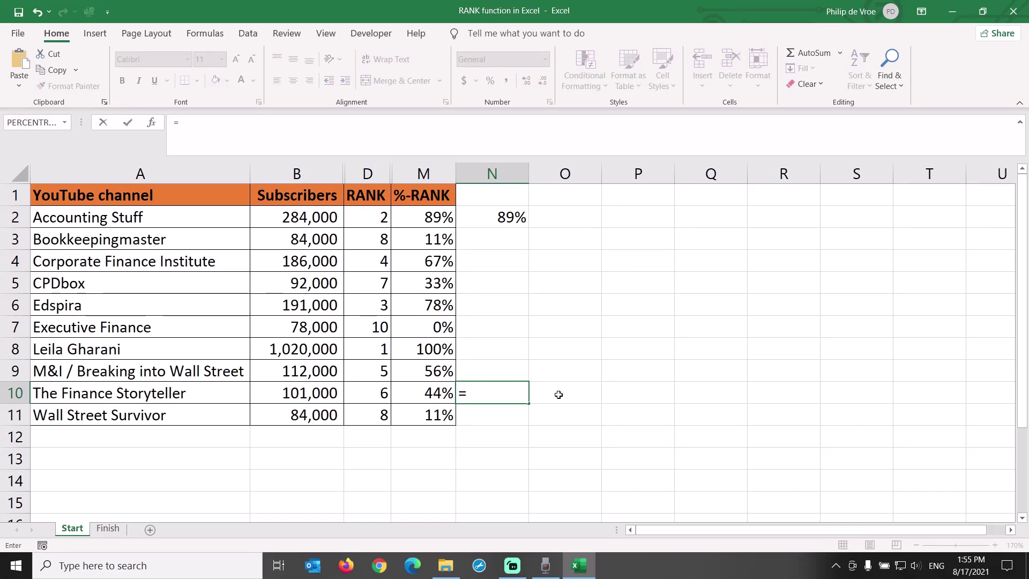
type("4/9")
key("Return")
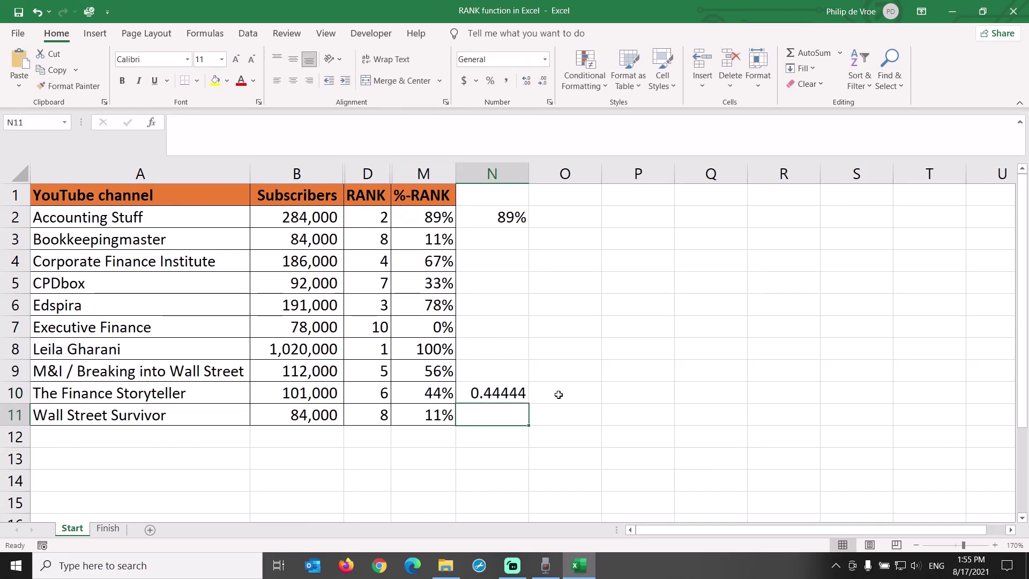
key("Up")
left_click(490, 80)
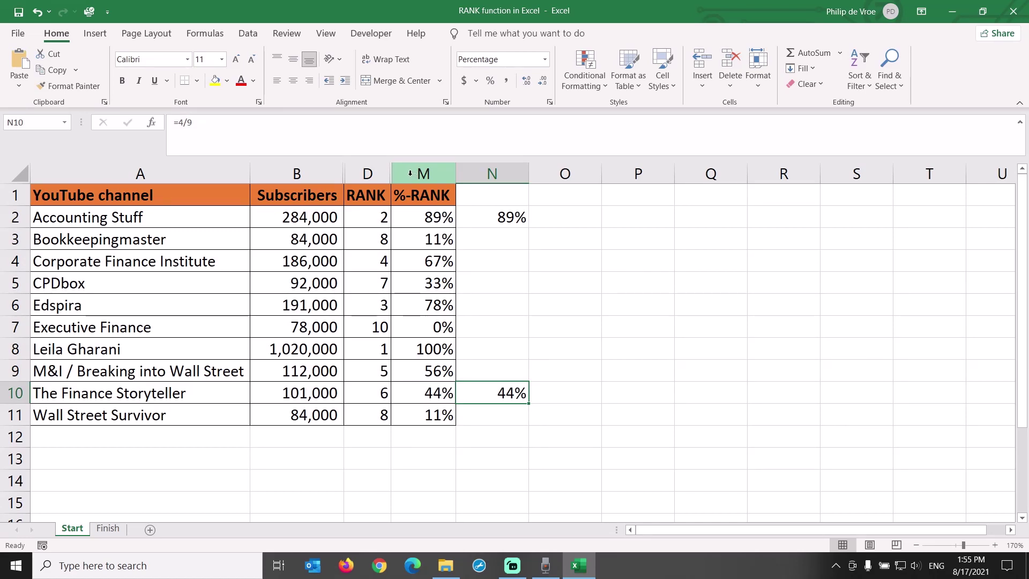
Step: Hide the %-RANK column M and the check column N
left_click_drag(410, 173, 477, 172)
right_click(484, 177)
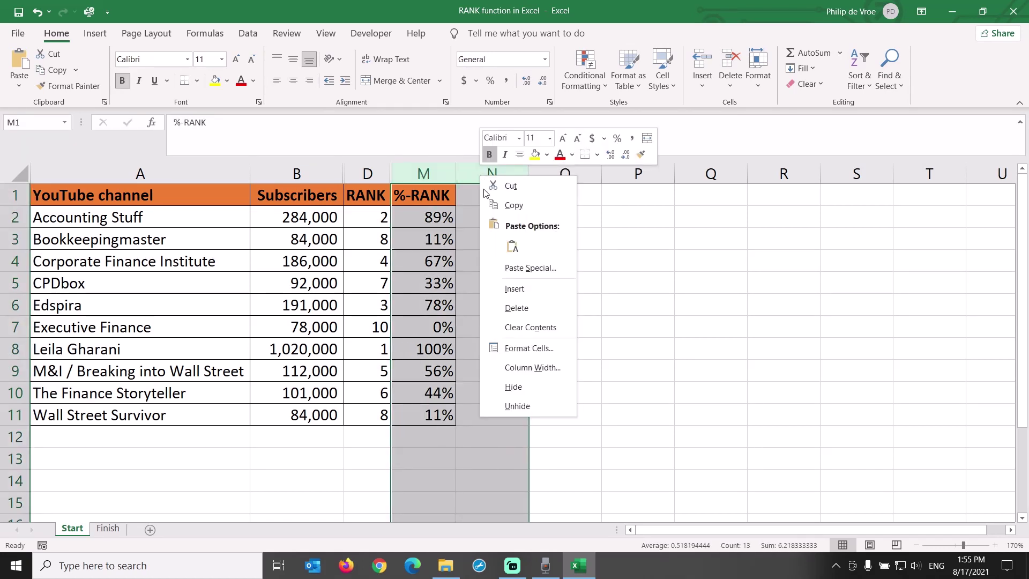
left_click(523, 386)
Step: Sort the whole channel table, including its headers, by RANK cell values from smallest to largest
key("ctrl+Home")
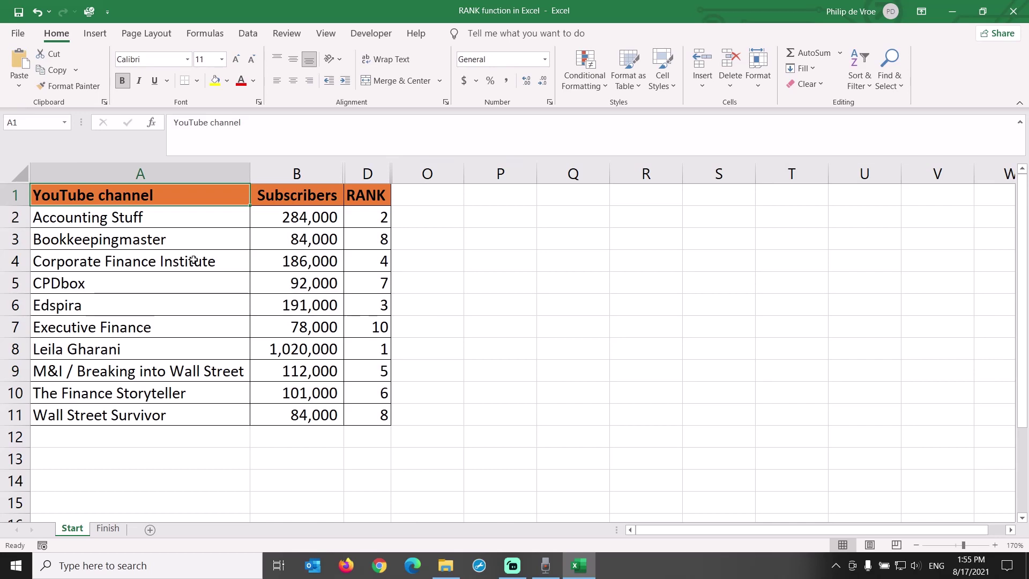
key("ctrl+shift+Down")
key("ctrl+shift+Right")
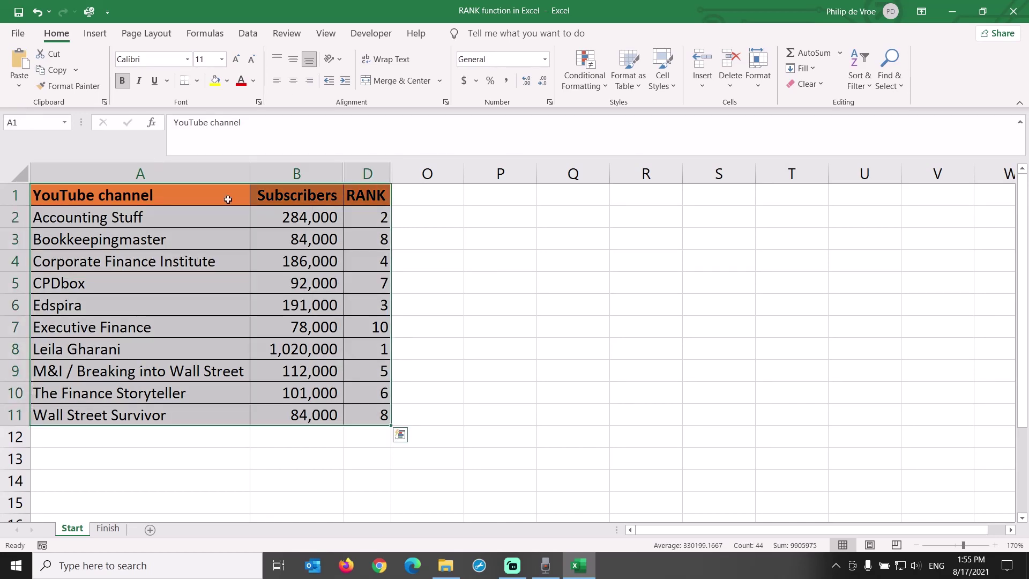
left_click(246, 33)
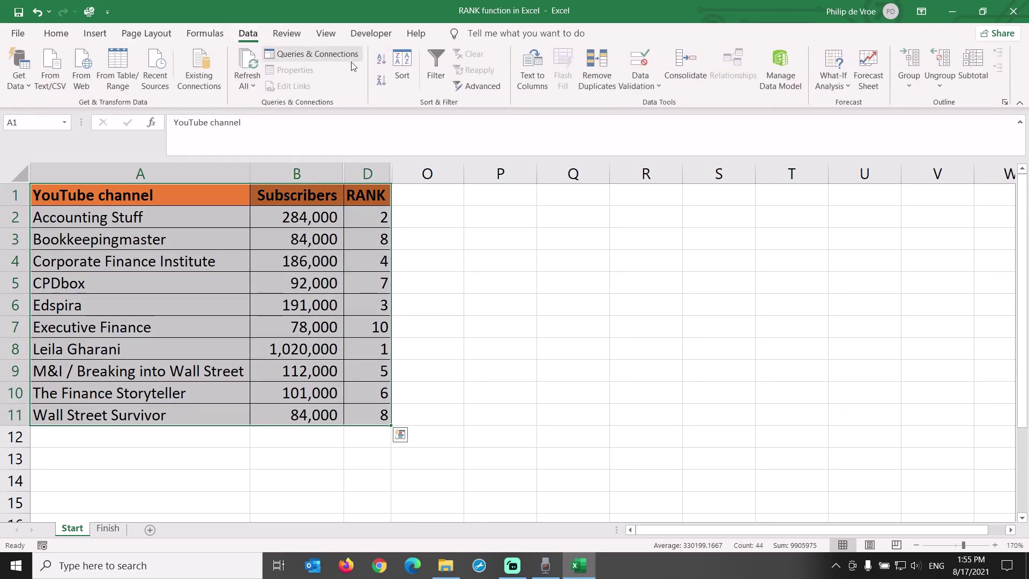
left_click(403, 67)
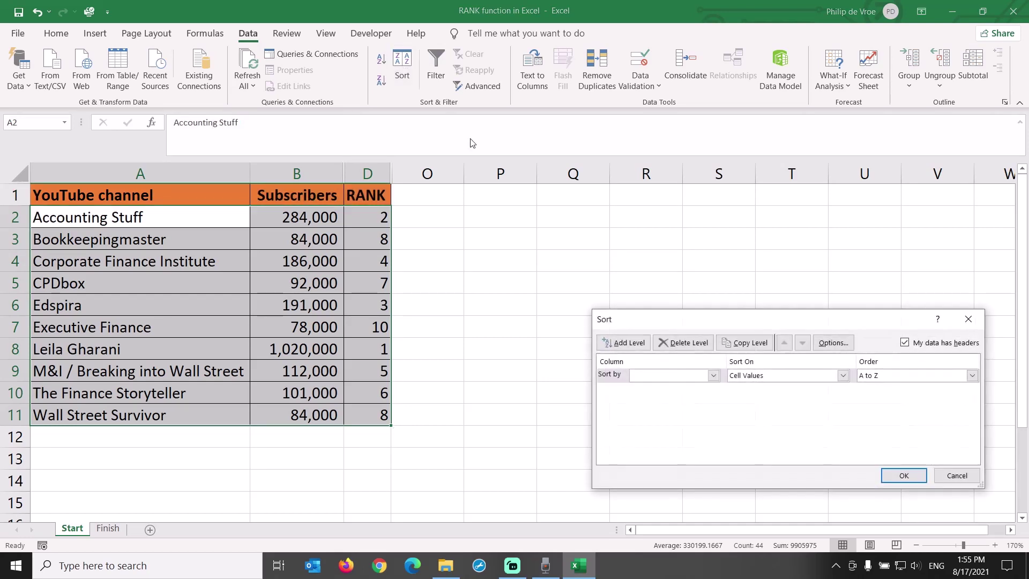
left_click(713, 375)
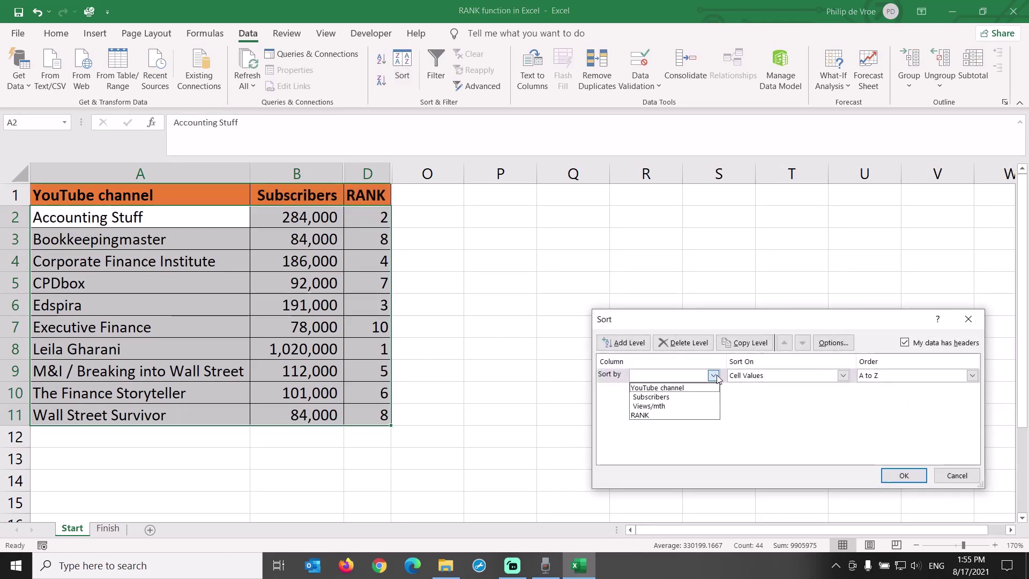
left_click(703, 415)
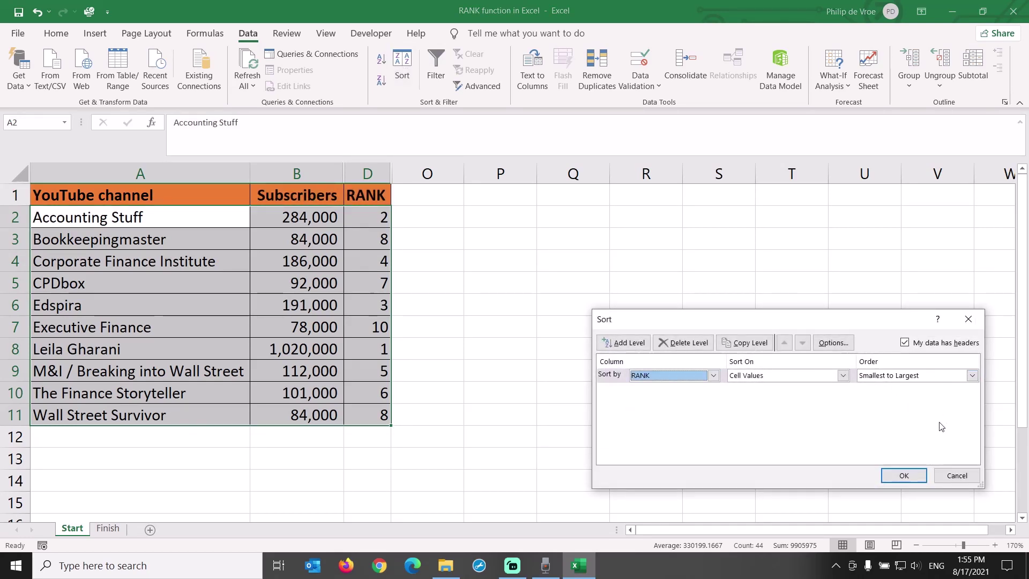
left_click(904, 475)
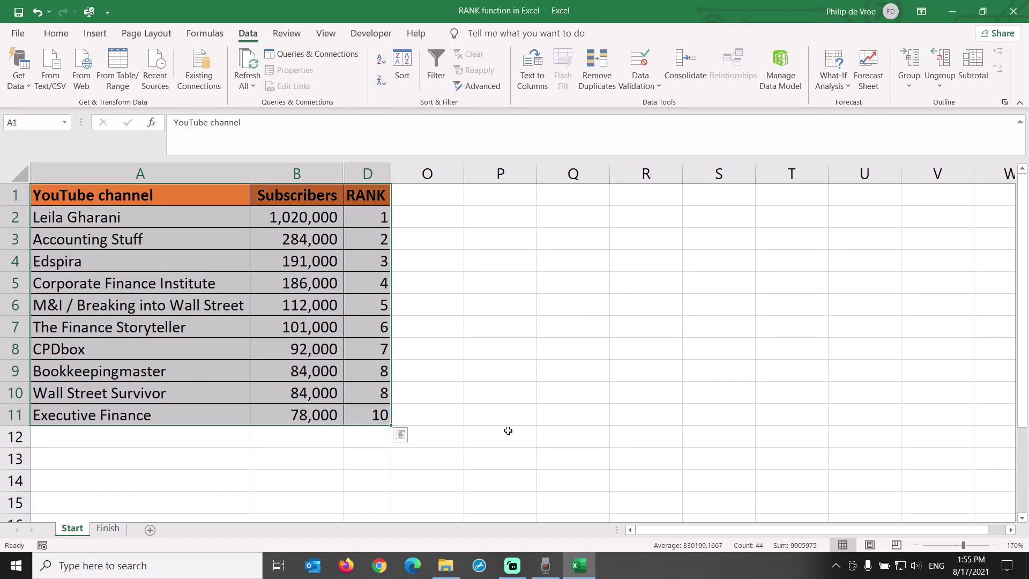